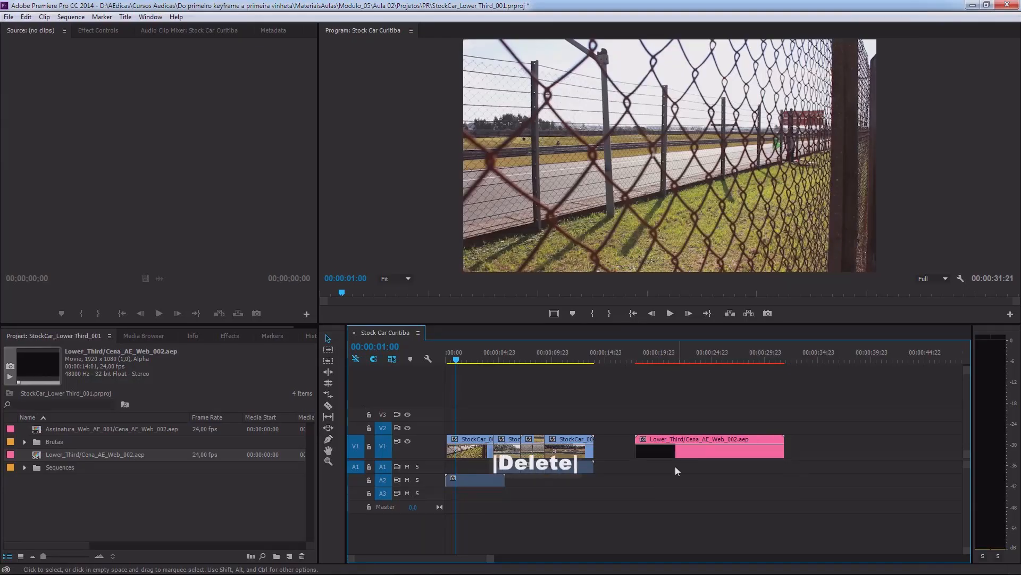
Step: Move the Lower_Third/Cena_AE_Web_002.aep clip onto track V2 above the StockCar clips at the start of the sequence
left_click_drag(675, 447, 475, 429)
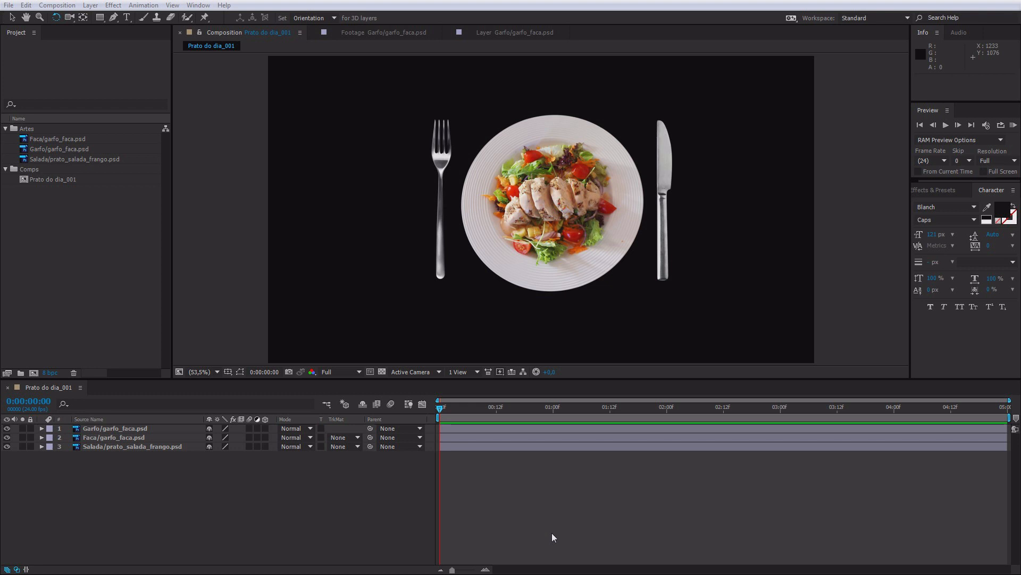
Step: In After Effects, bring up the Prato do dia_001 timeline and scrub through the composition to 0:00:02:19
left_click(198, 5)
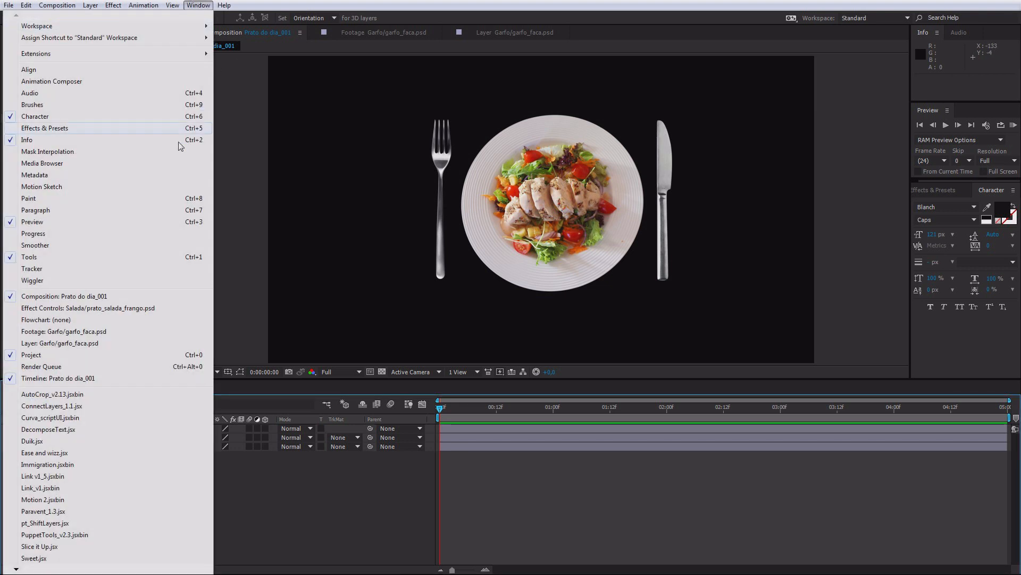
left_click(66, 378)
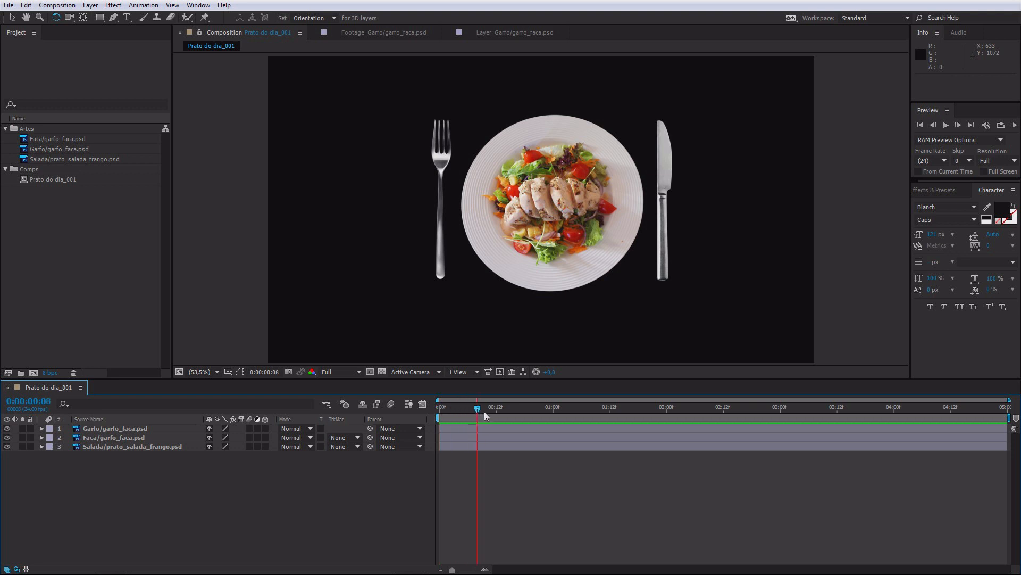
left_click_drag(686, 410, 450, 411)
left_click_drag(809, 413, 756, 410)
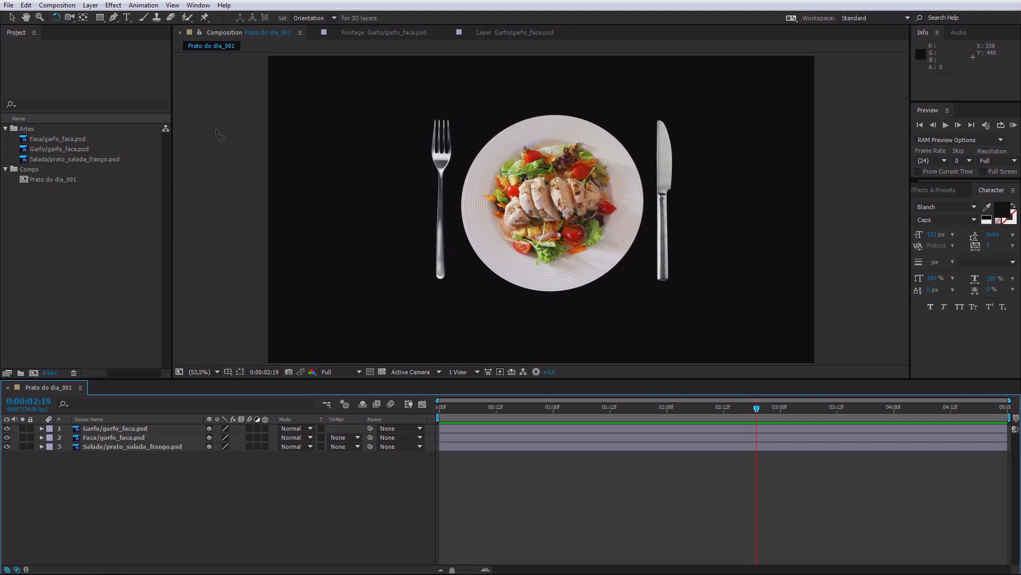
Step: Move the salad plate over the fork with the Selection tool and bring the Salada/prato_salada_frango.psd layer to the top of the stack
left_click(11, 19)
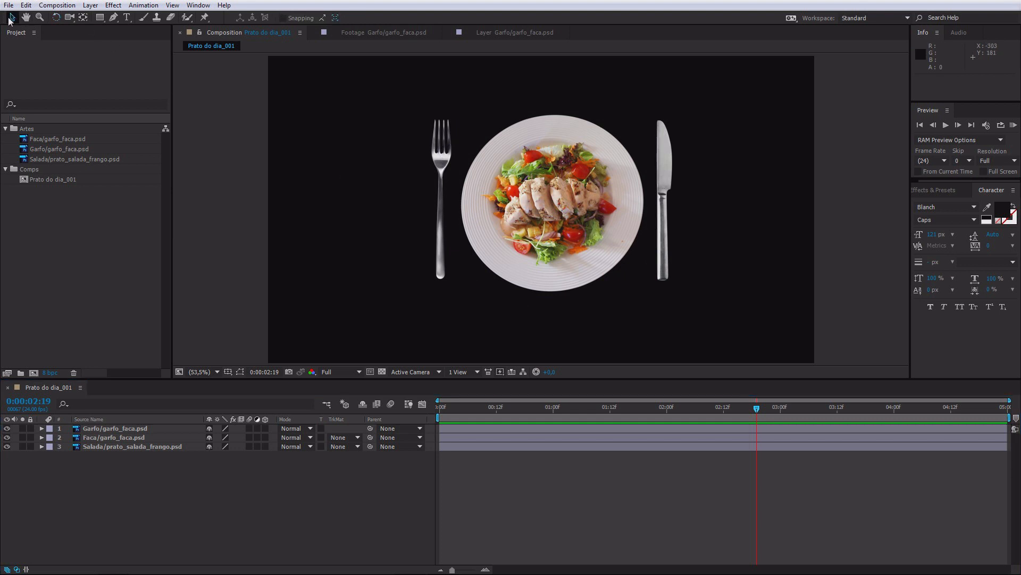
left_click(577, 214)
left_click_drag(594, 220, 561, 217)
left_click(94, 449)
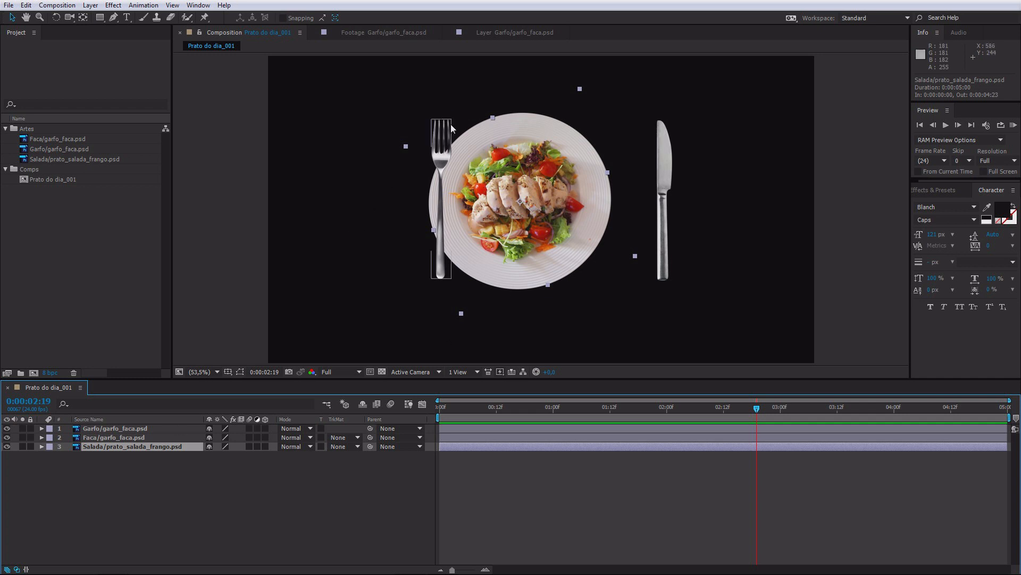
left_click_drag(94, 445, 97, 420)
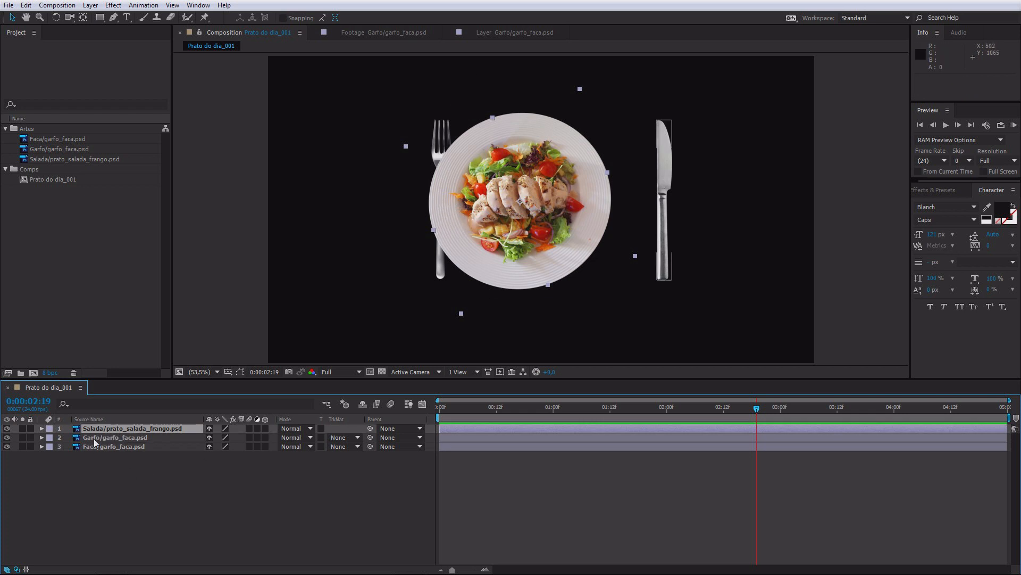
Step: Undo the layer reordering and the plate move, and deselect the salad layer
key("ctrl+z")
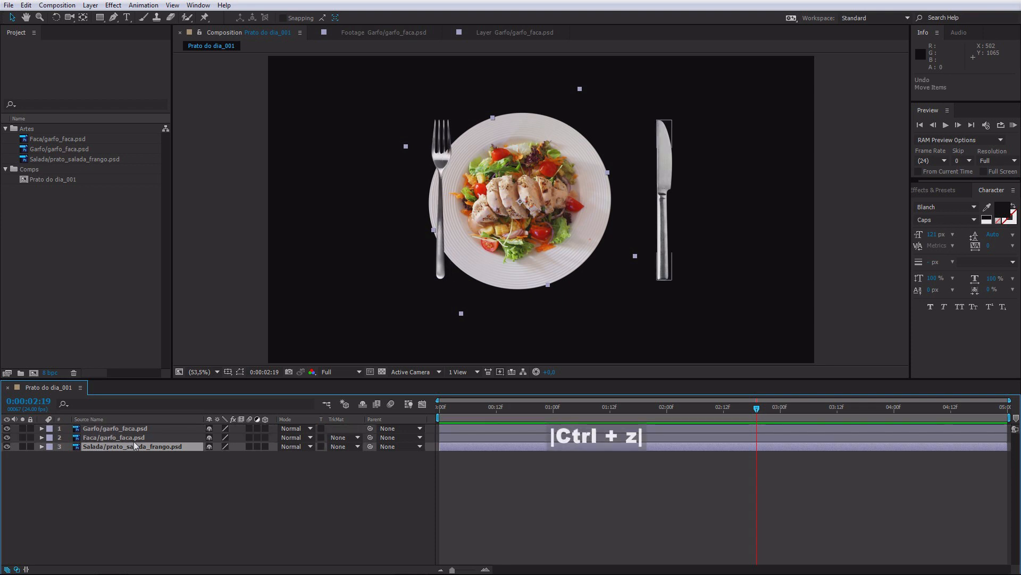
key("ctrl+z")
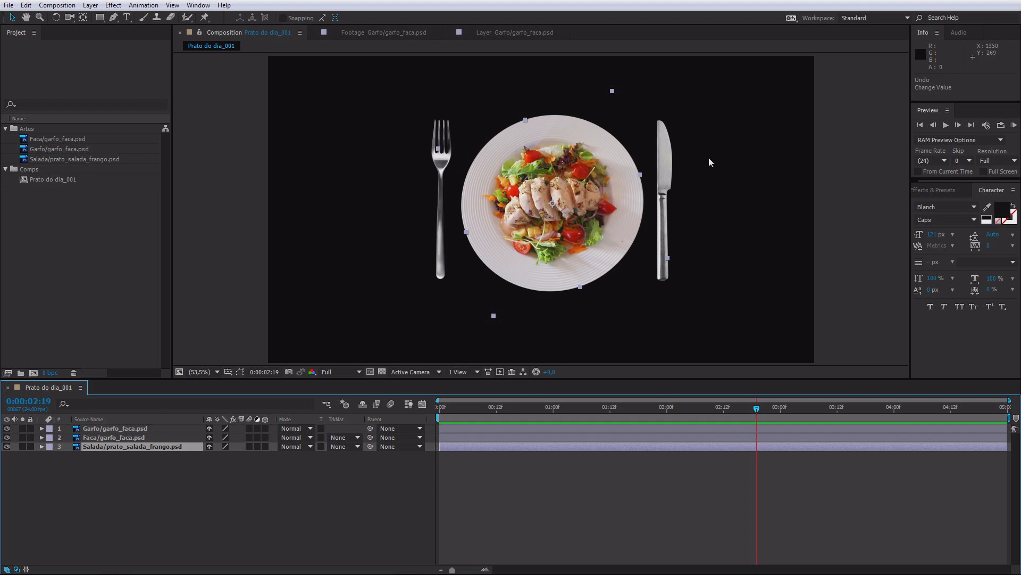
left_click(170, 467)
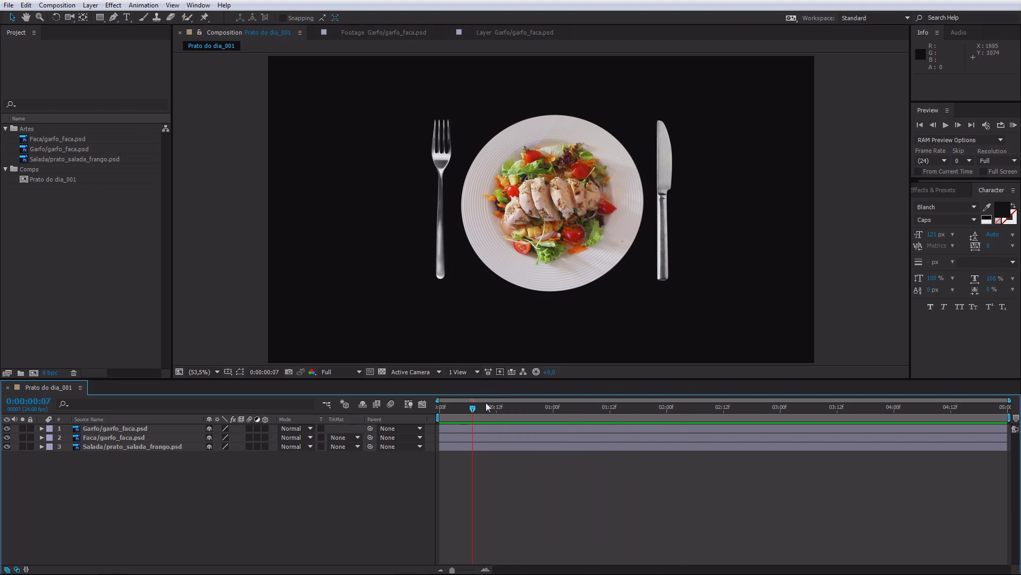
Step: Trim the start of the Garfo/garfo_faca.psd layer to 0:00:01:00 and scrub across the new in point
left_click_drag(724, 426, 500, 440)
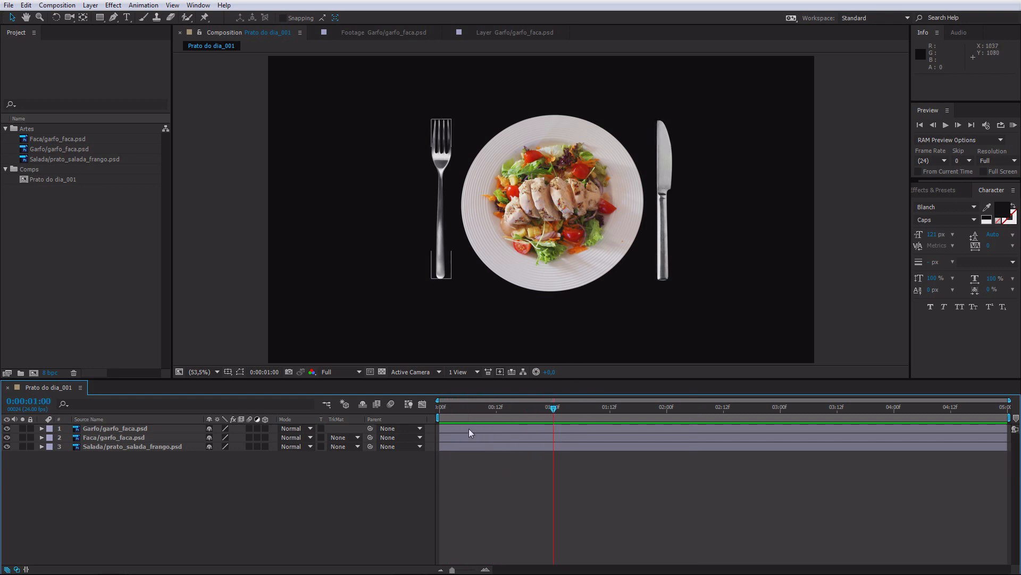
left_click(442, 431)
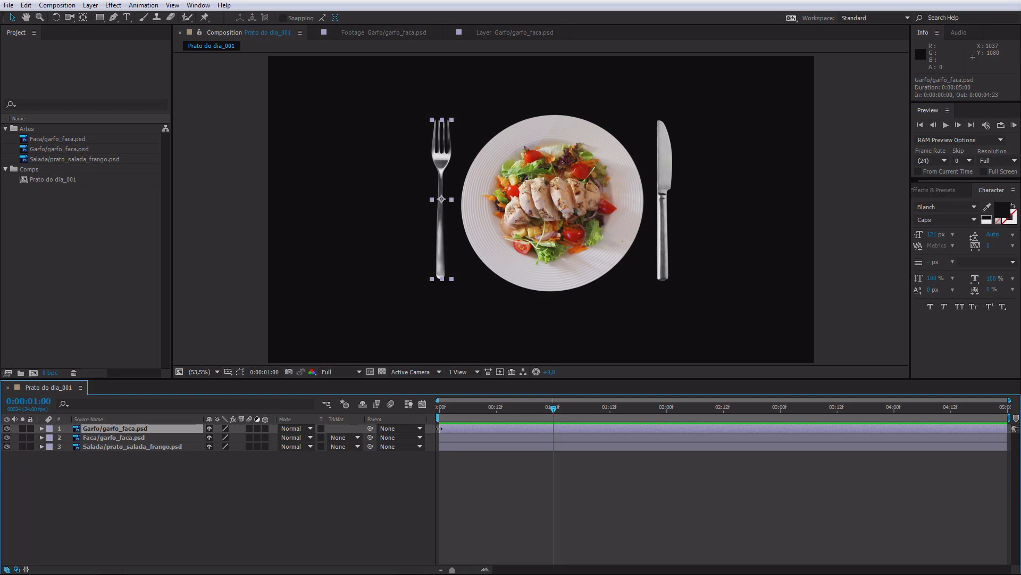
left_click_drag(438, 428, 511, 426)
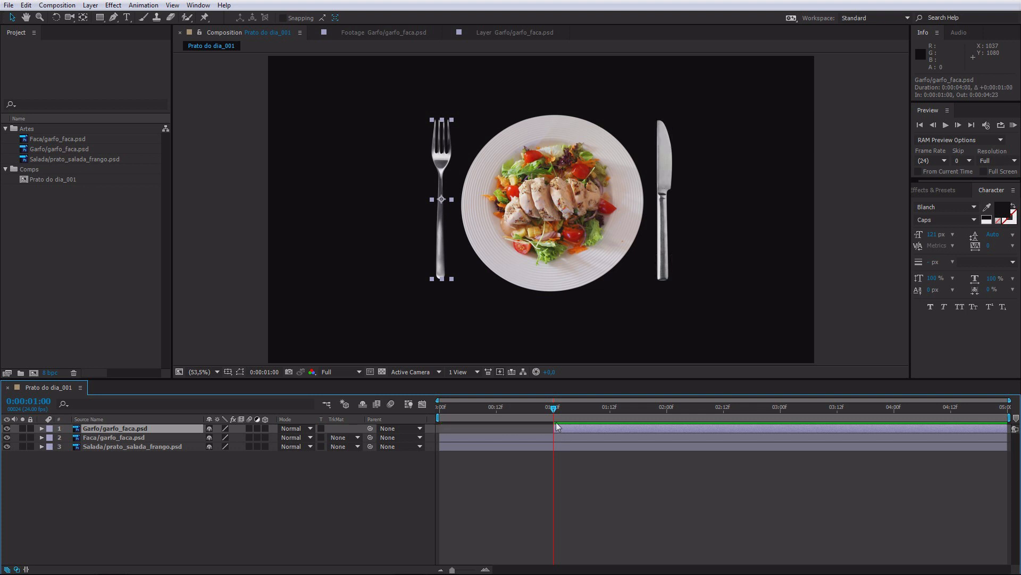
left_click_drag(554, 410, 464, 409)
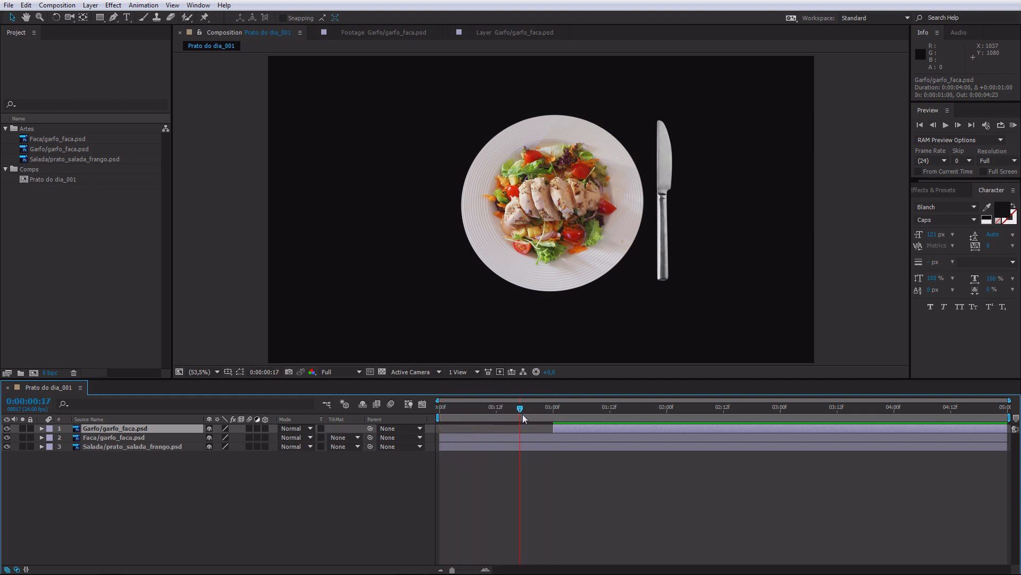
Step: Trim the end of the Garfo/garfo_faca.psd layer to 0:00:03:00 and scrub across the trimmed layer
left_click_drag(611, 418, 780, 417)
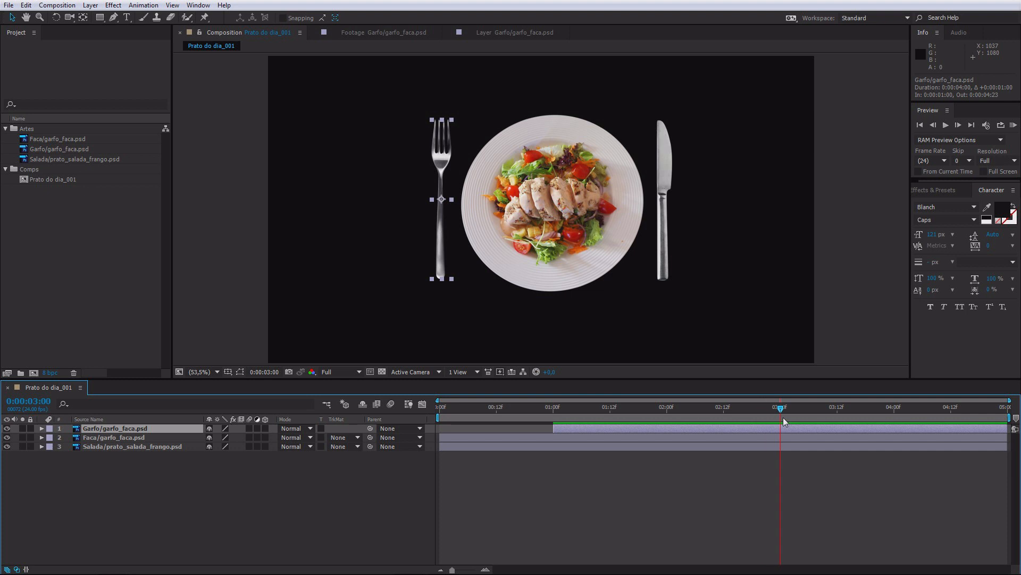
left_click_drag(1004, 426, 780, 429)
left_click(790, 407)
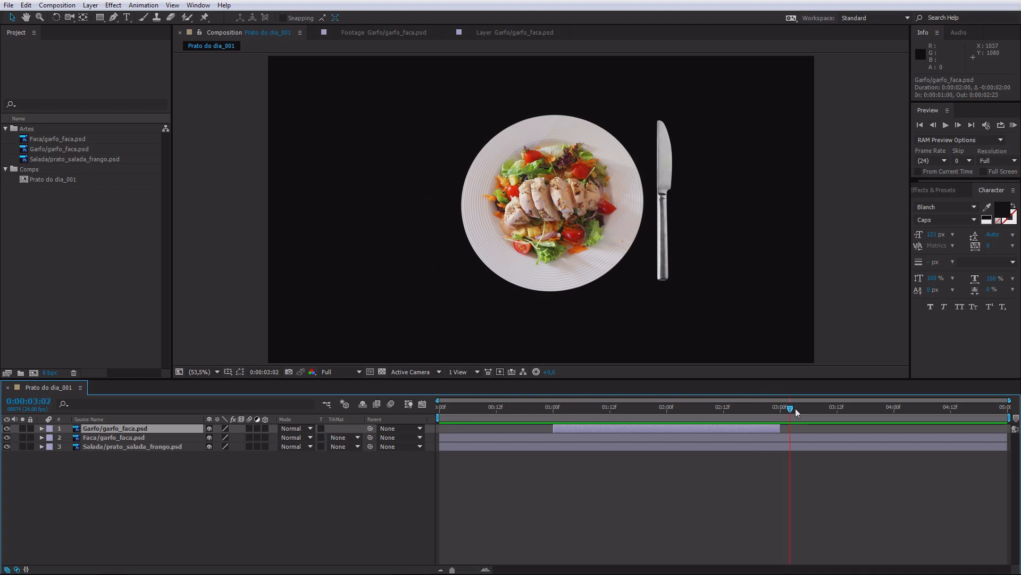
left_click_drag(925, 407, 634, 409)
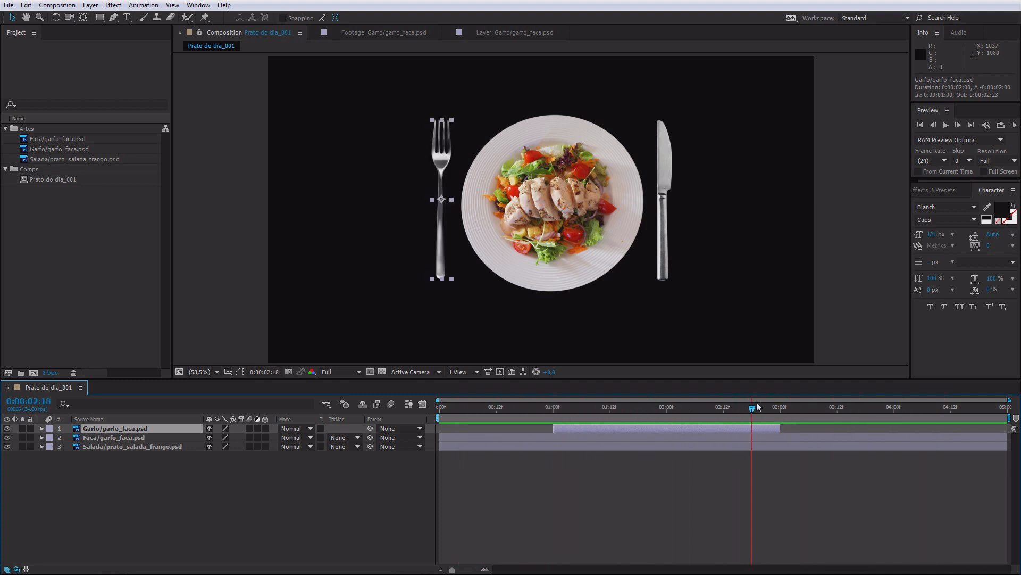
left_click_drag(752, 406, 810, 399)
left_click_drag(962, 399, 799, 407)
left_click(738, 416)
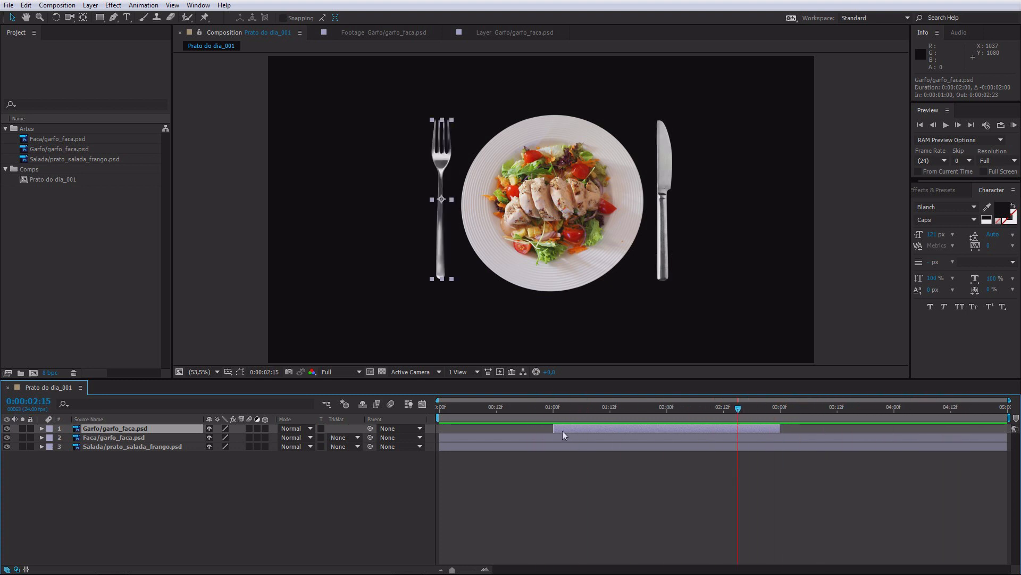
Step: Extend the Garfo/garfo_faca.psd layer back to the composition's full length at both ends and deselect it
left_click_drag(553, 428, 440, 429)
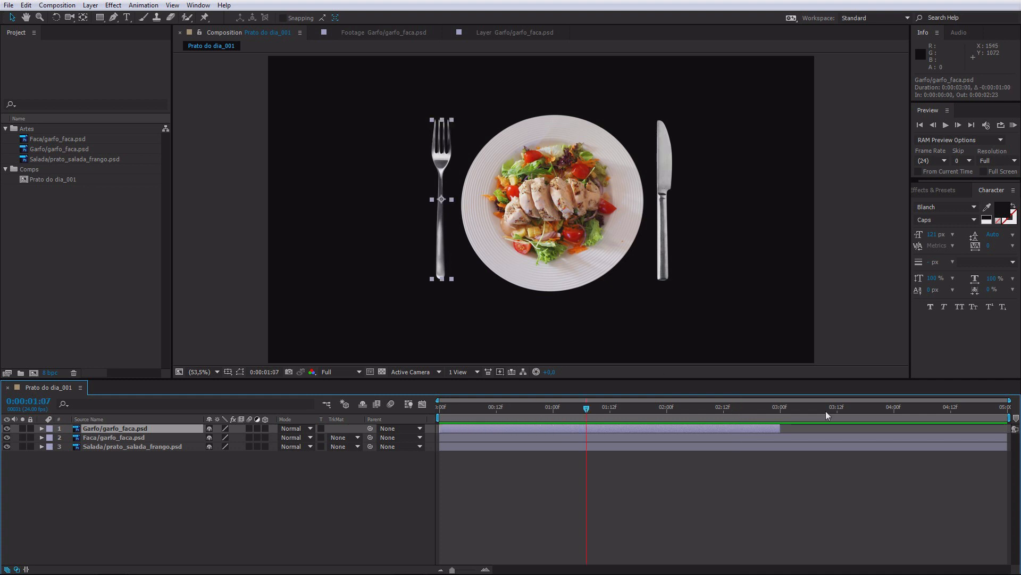
left_click_drag(780, 429, 1009, 428)
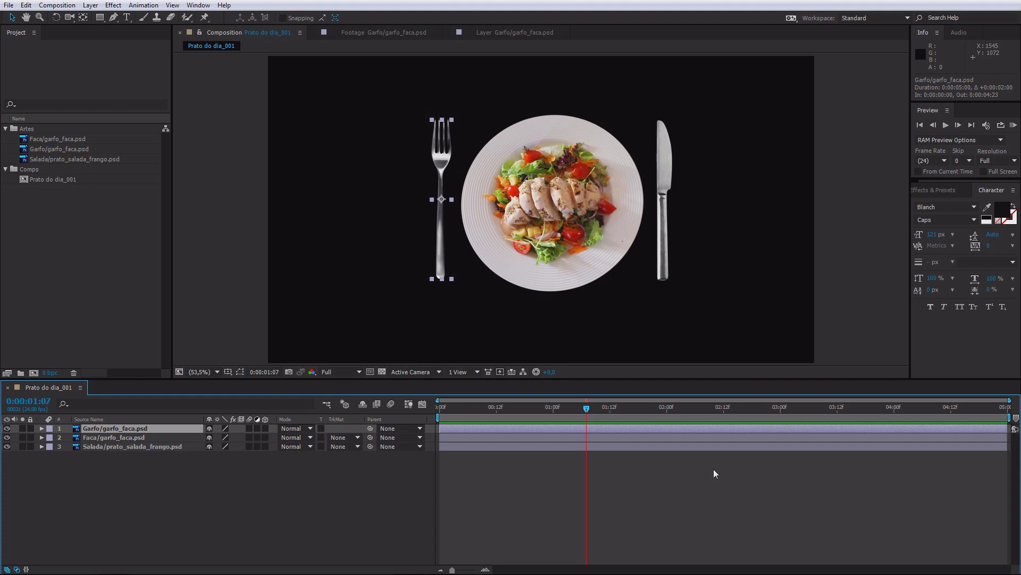
left_click(750, 493)
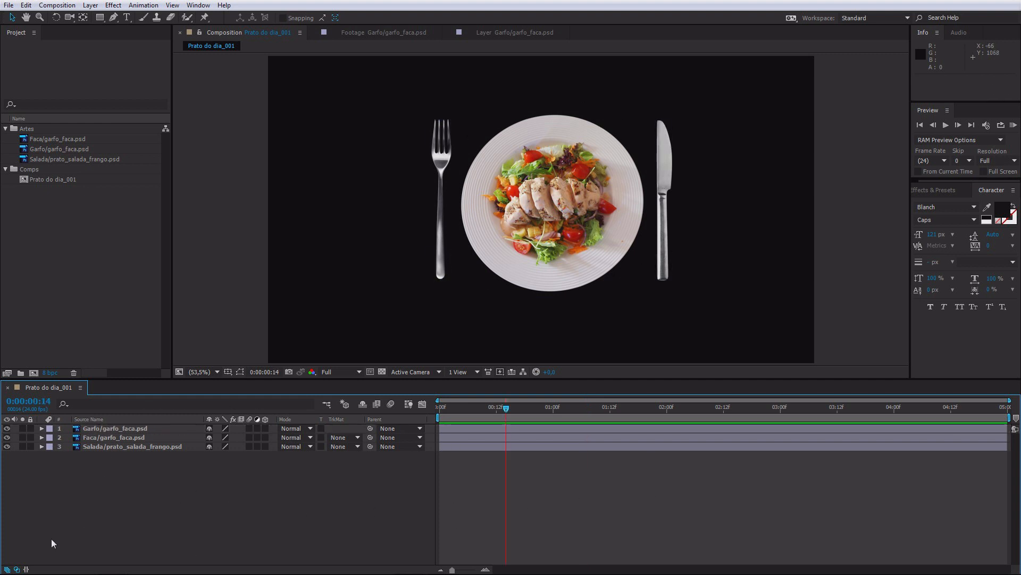
Step: Hide the timeline's Modes and Switches columns, and show both again
left_click(17, 569)
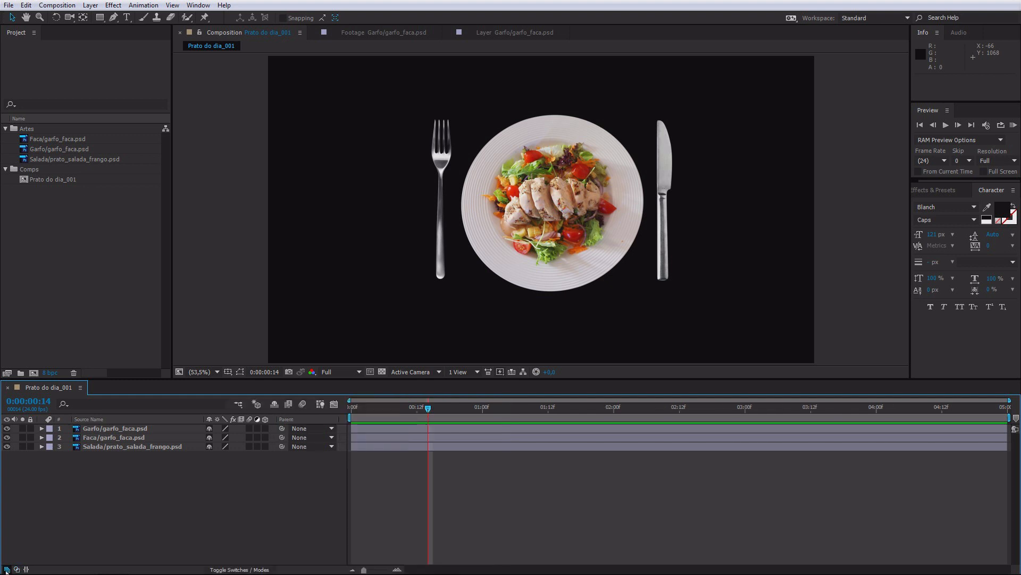
left_click(7, 569)
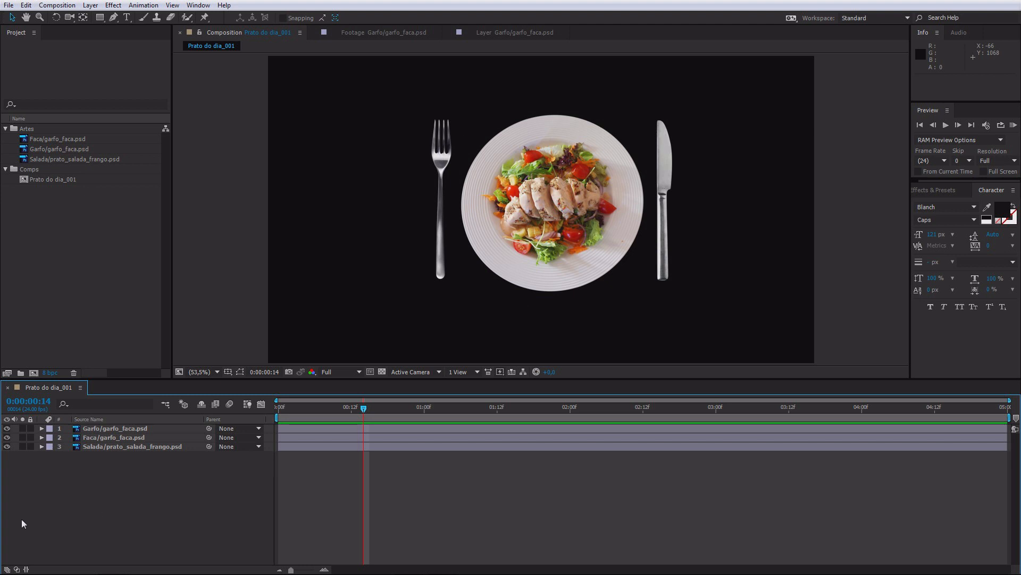
left_click(17, 569)
left_click(17, 570)
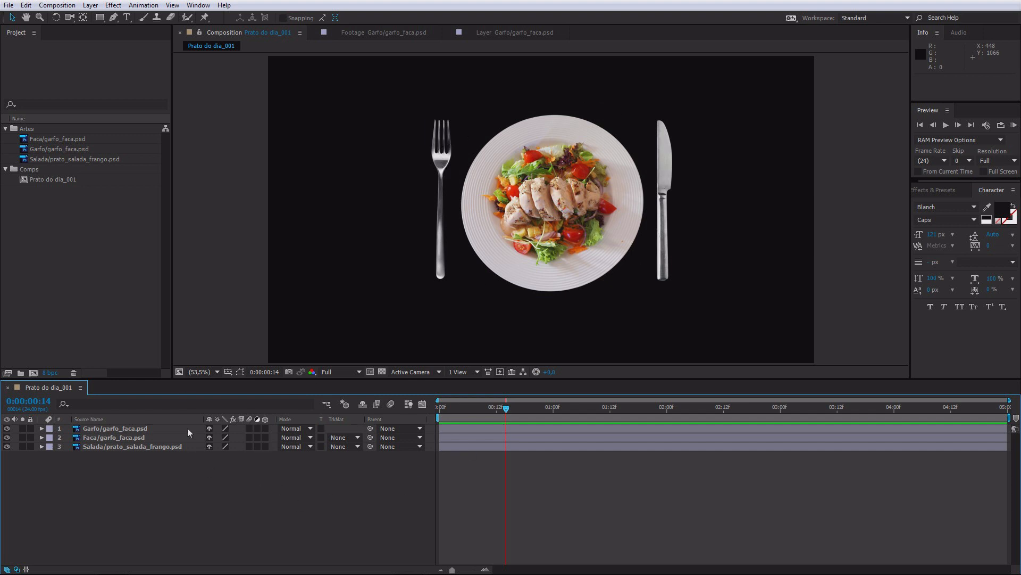
Step: Show the In, Out, Duration and Stretch columns and set the fork layer's In to 0:00:00:11 and Duration to 0:00:02:03
left_click(25, 570)
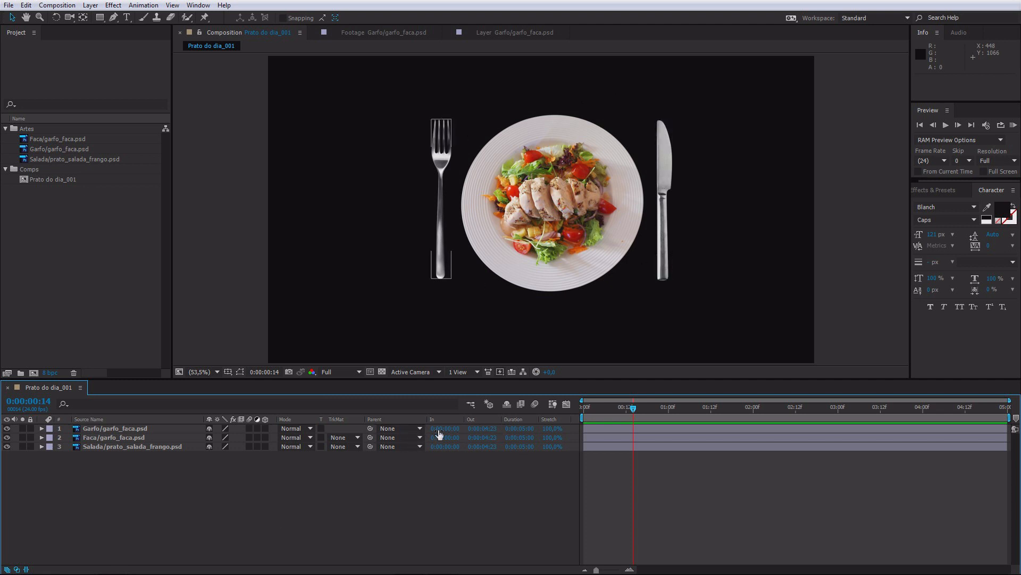
left_click_drag(442, 432, 448, 431)
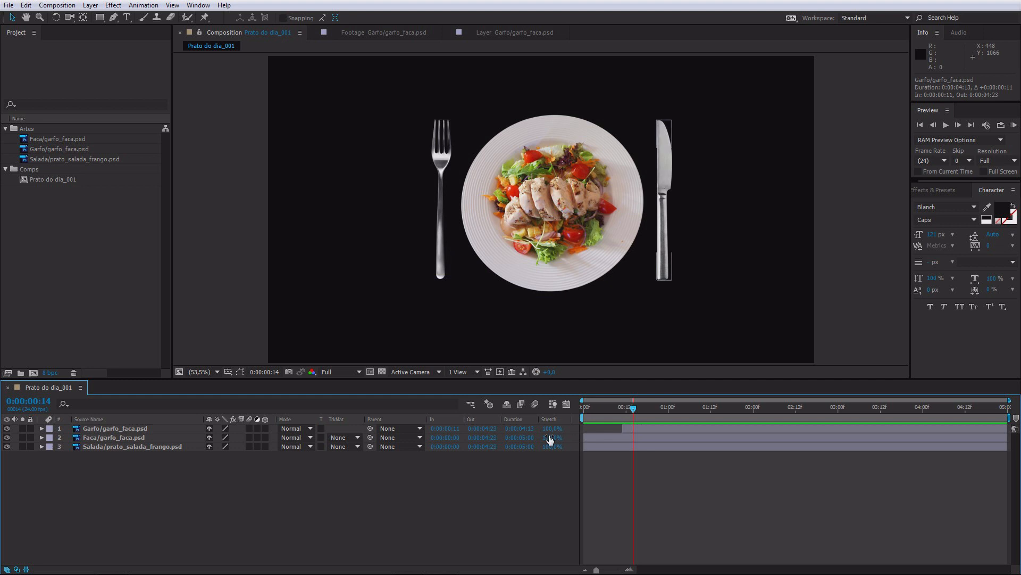
left_click_drag(530, 430, 500, 436)
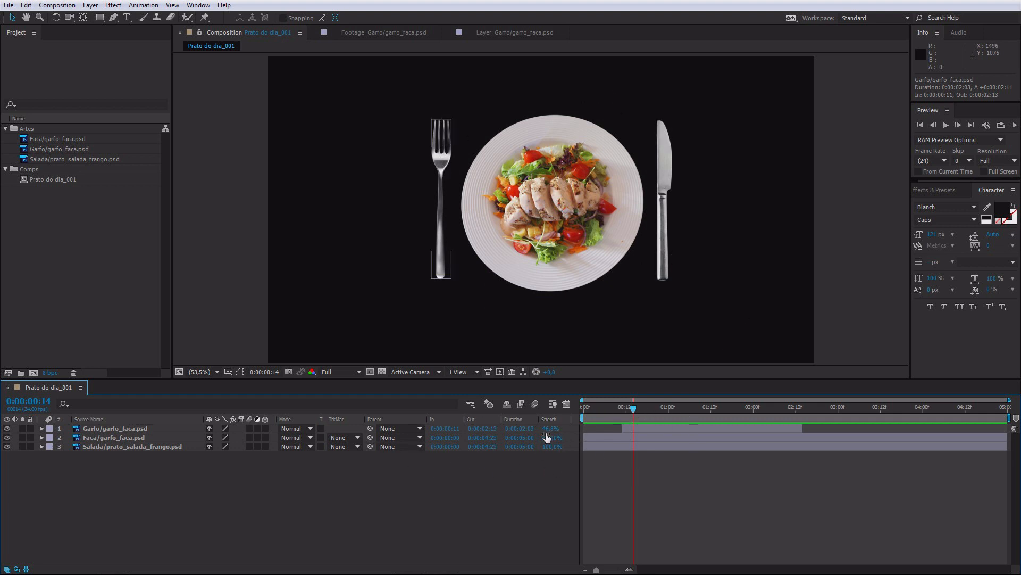
Step: Undo the fork layer's timing changes and hide the In, Out, Duration and Stretch columns
key("ctrl+z")
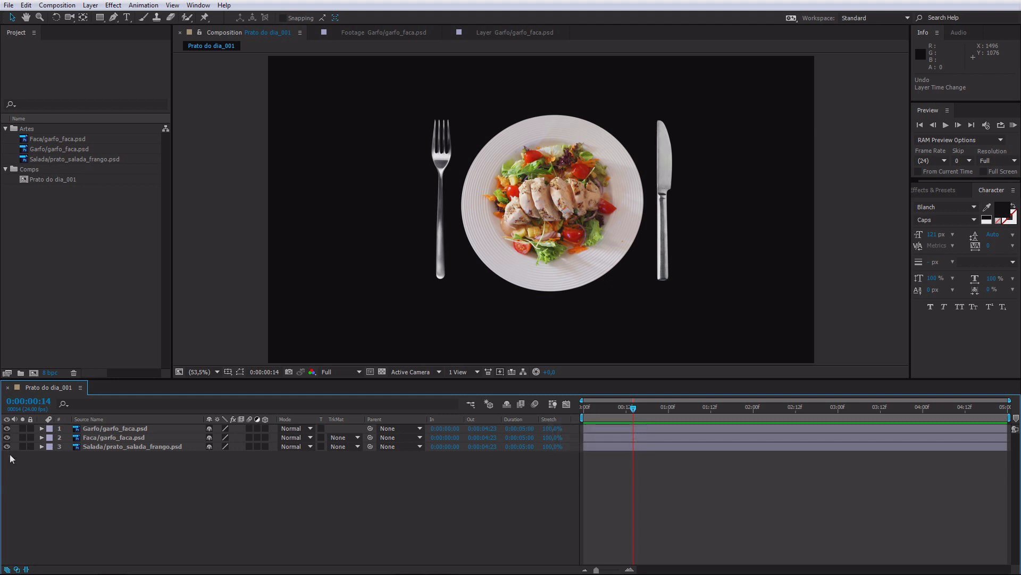
left_click(27, 569)
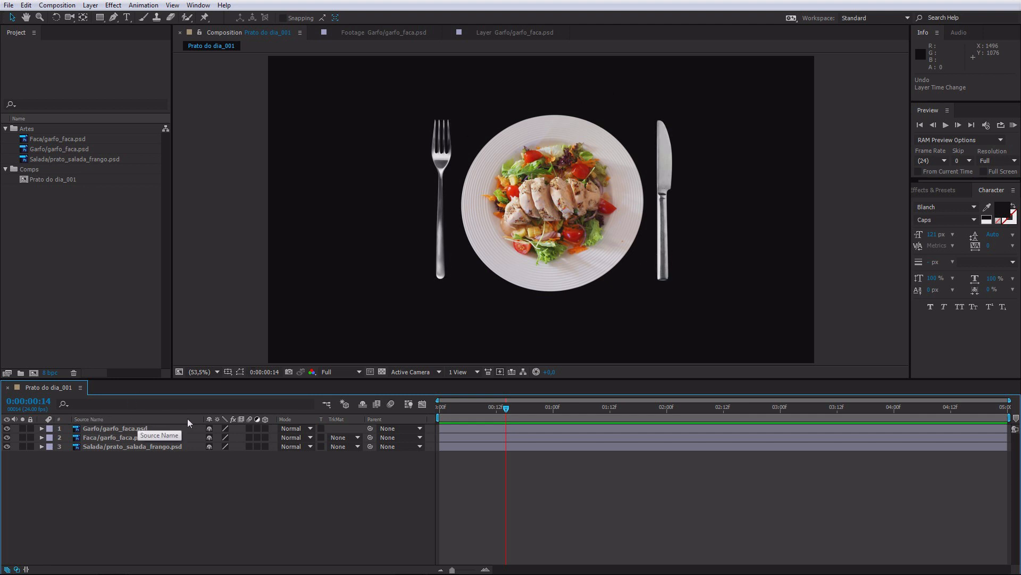
Step: Examine which columns can be shown in the timeline, leaving the selection as it is
right_click(311, 419)
mouse_move(343, 455)
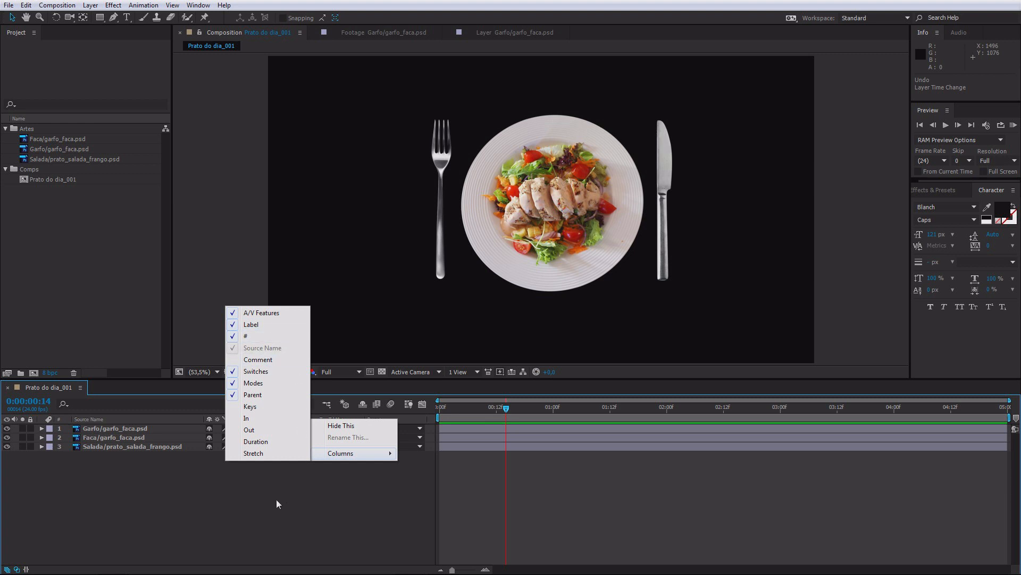
left_click(289, 510)
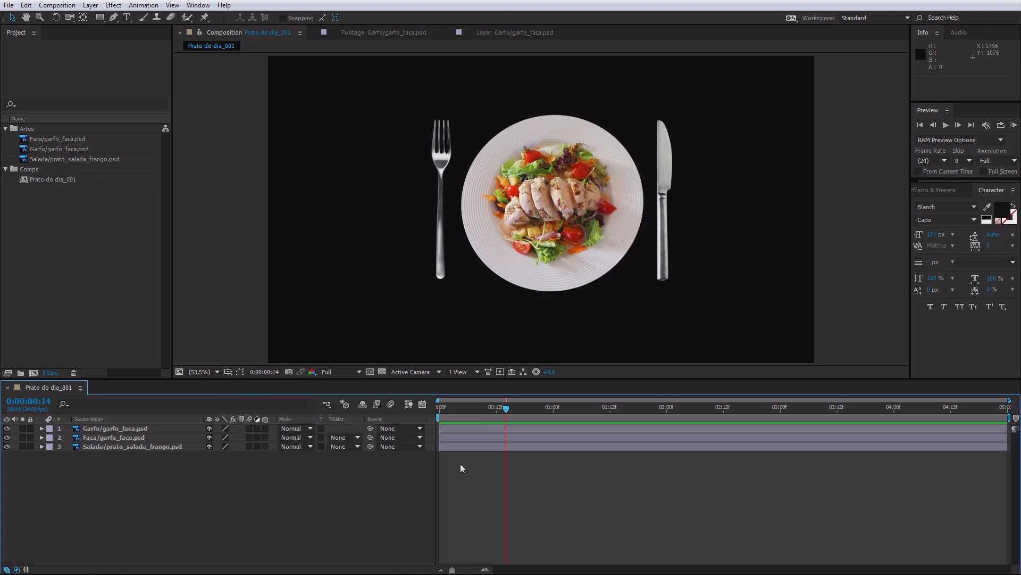
Step: Hide the fork, knife and salad layers, and turn the visibility of all three back on
left_click(7, 428)
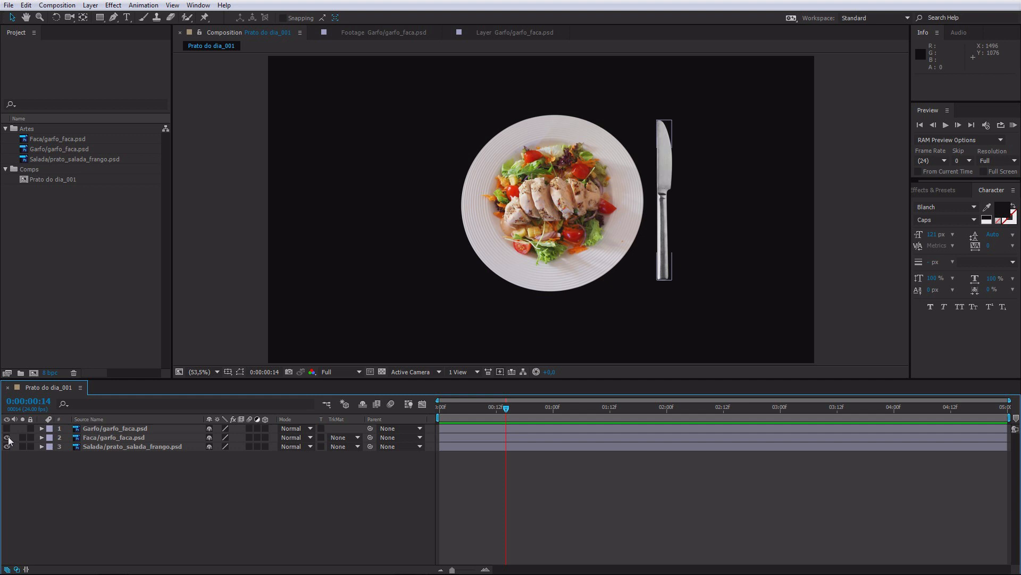
left_click(7, 437)
left_click(7, 447)
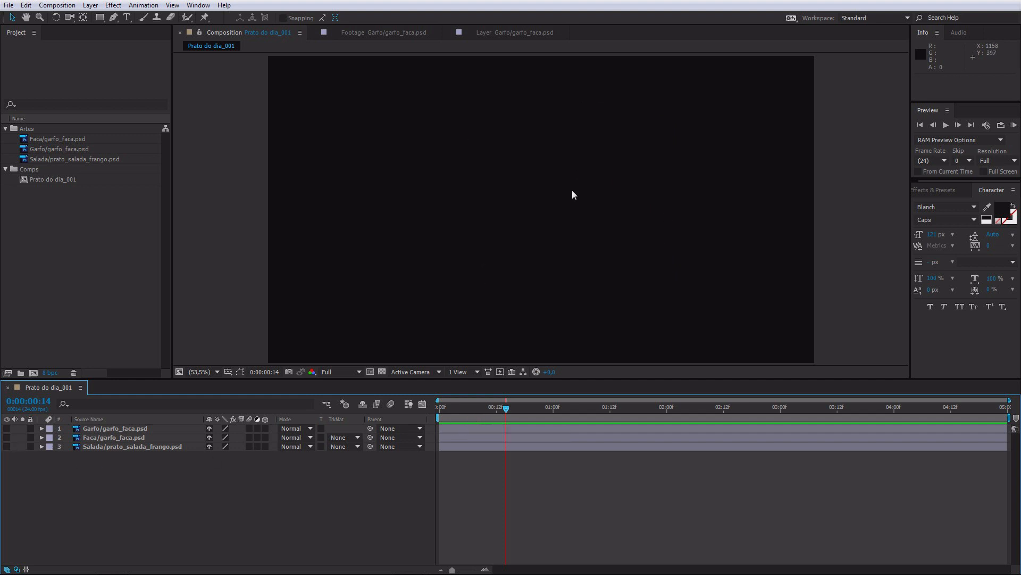
left_click(7, 428)
left_click(7, 438)
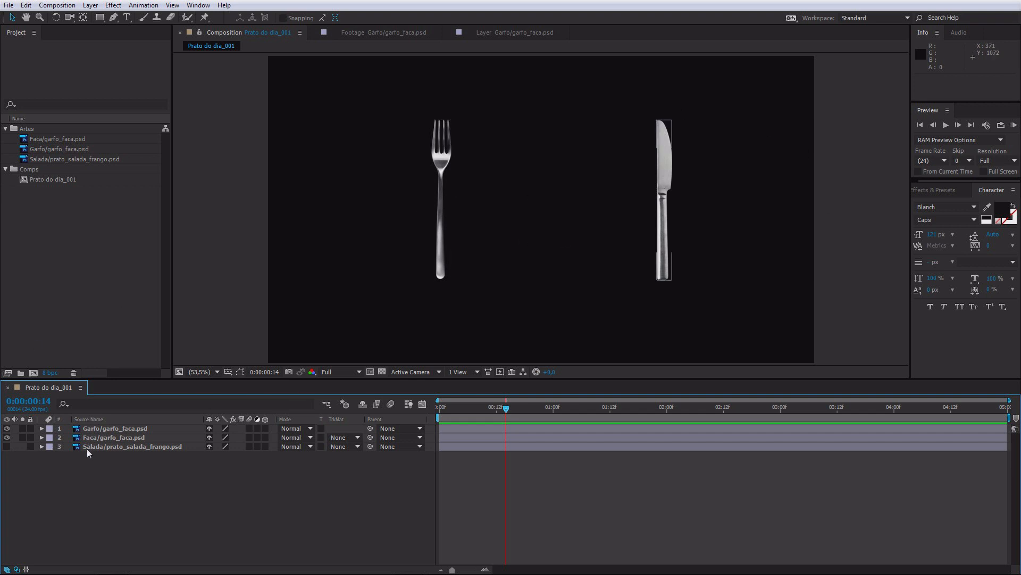
left_click(7, 447)
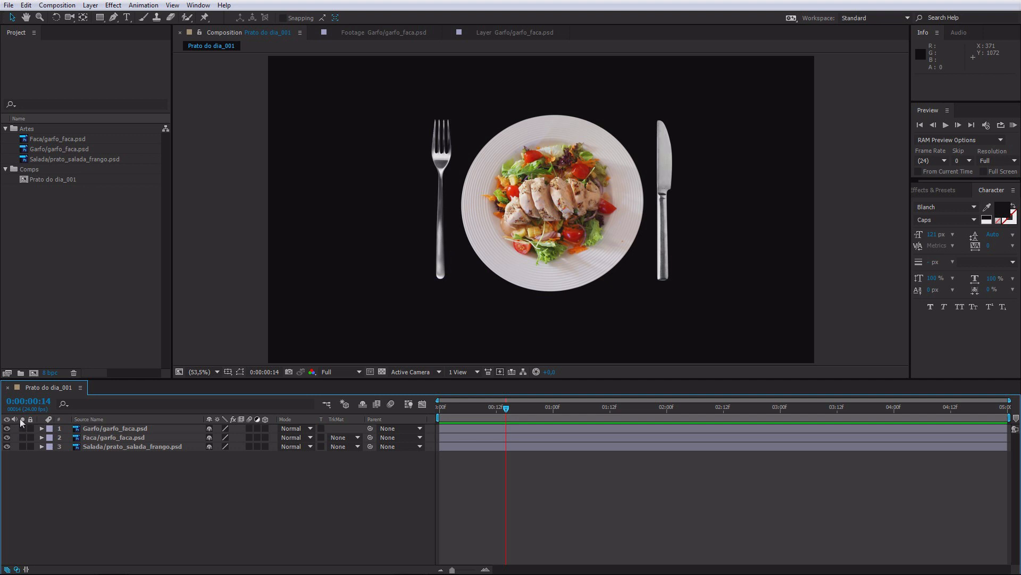
Step: Solo the fork, knife and salad layers one after another, and turn solo off again for all three
left_click(23, 428)
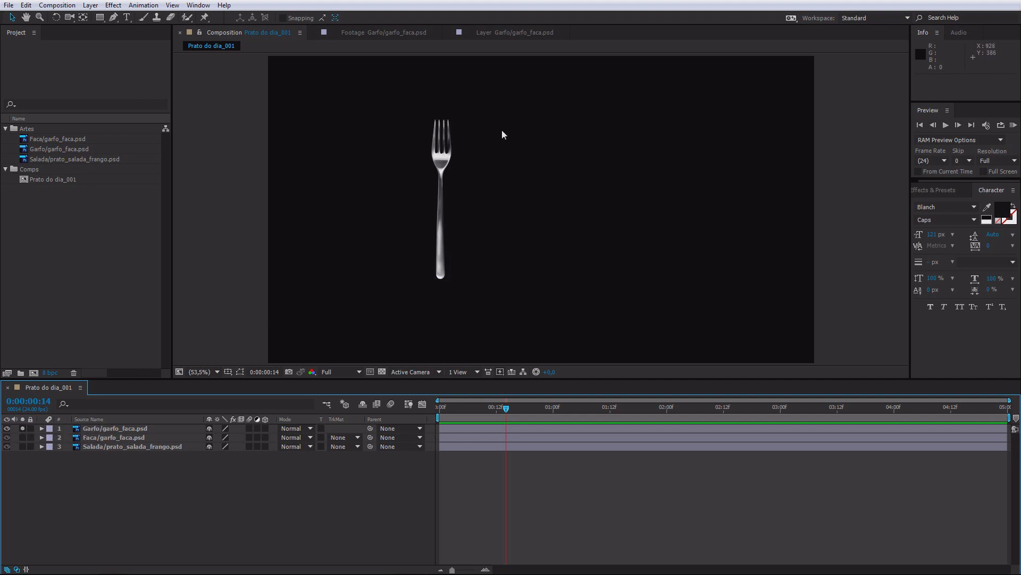
left_click(23, 436)
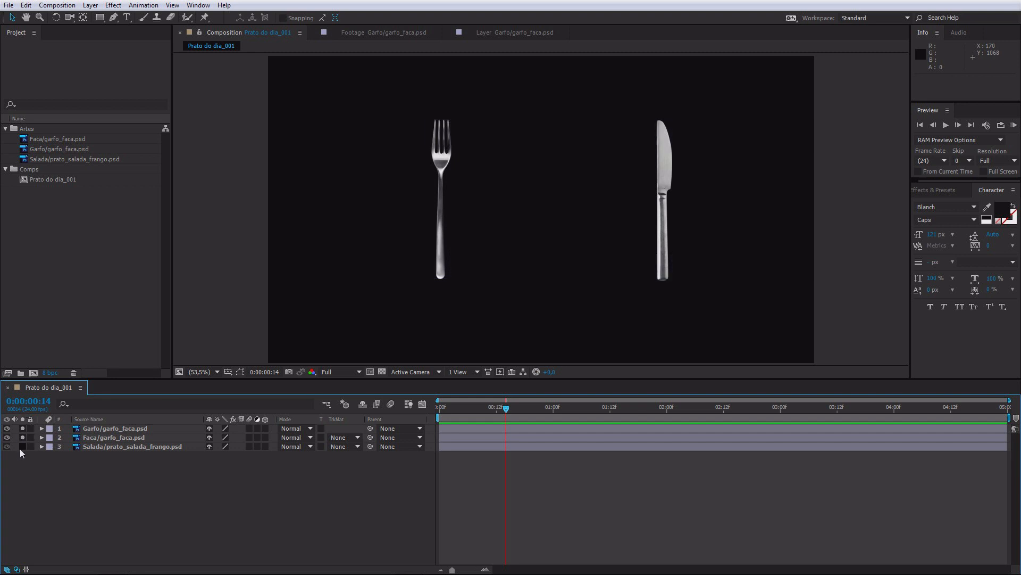
left_click(23, 446)
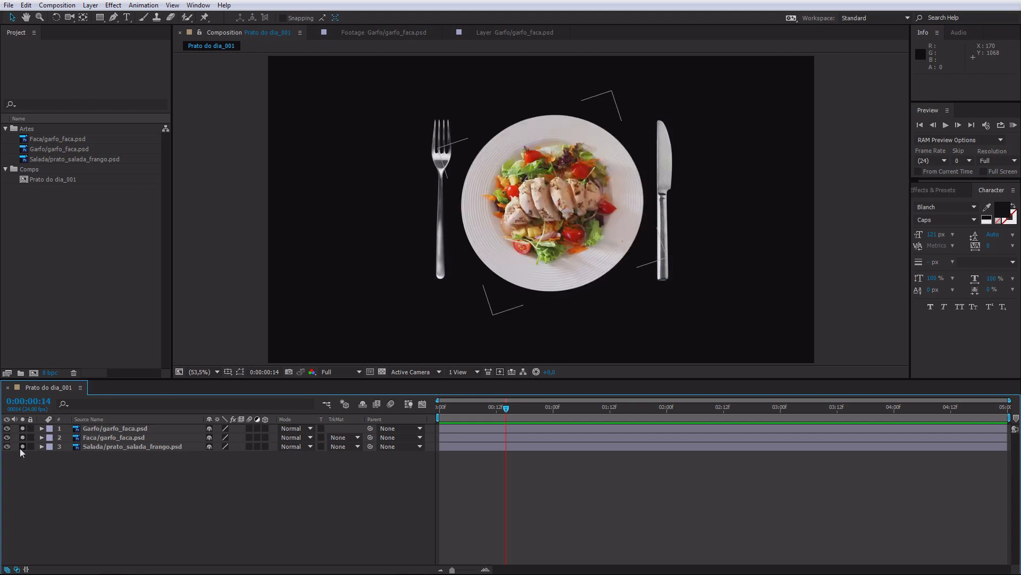
left_click(23, 445)
Step: Lock the fork layer, try to move the fork in the composition view, and unlock the layer
left_click(30, 428)
left_click_drag(443, 126, 416, 136)
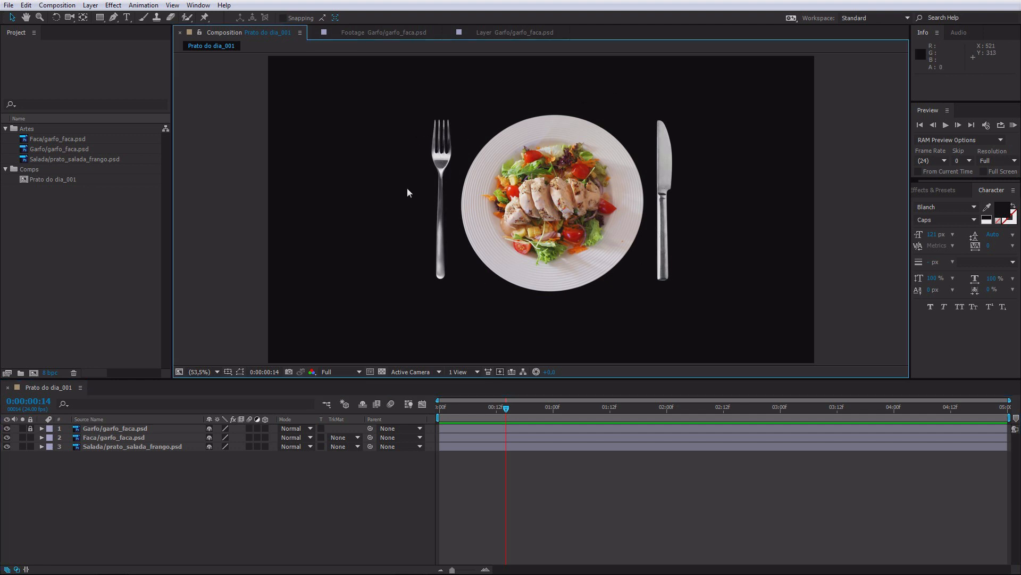
left_click(114, 433)
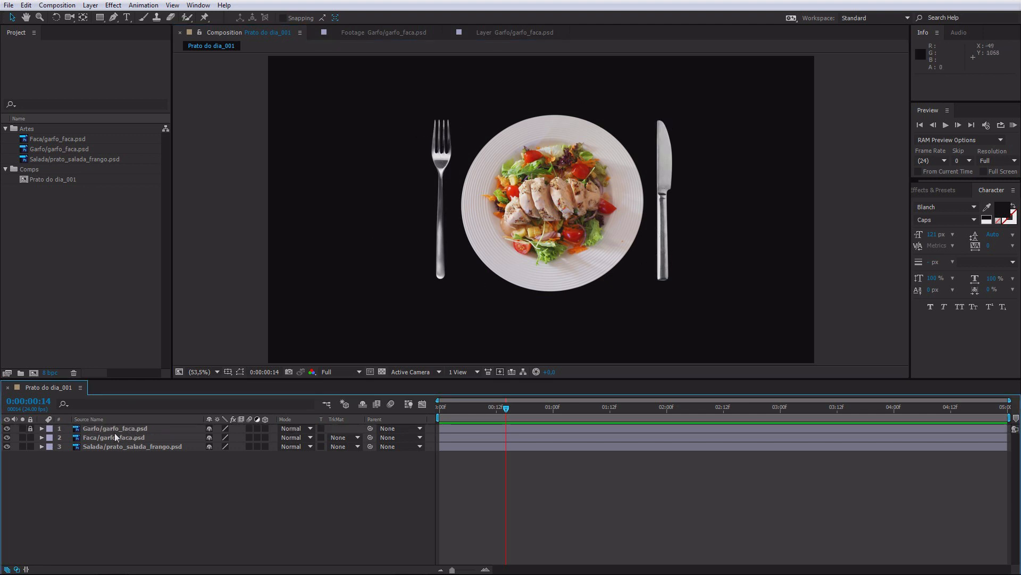
left_click(30, 427)
Step: Select the fork and knife layers as a range, and the salad and fork layers individually, clearing each selection
left_click(100, 427)
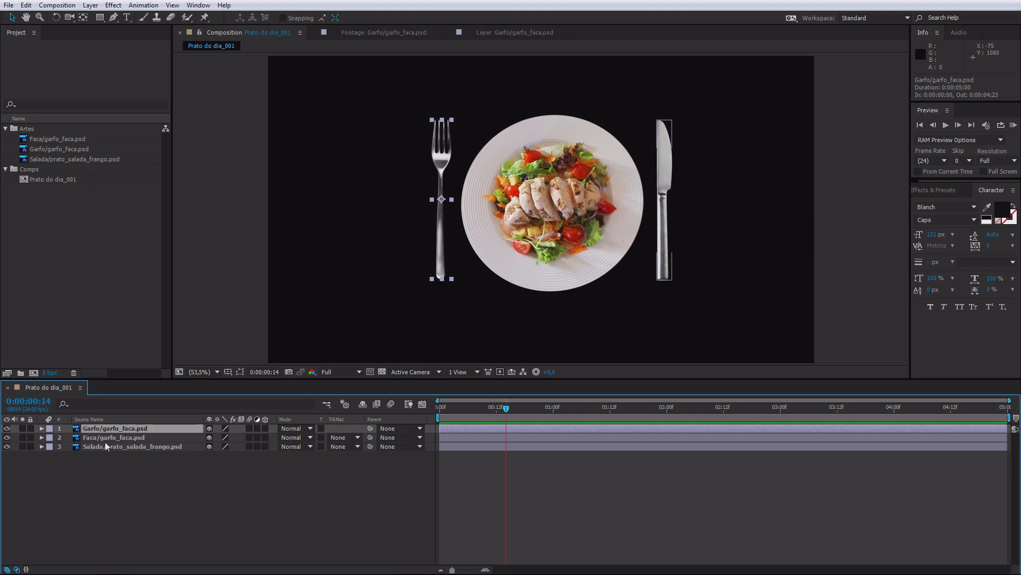
left_click(92, 436, "shift")
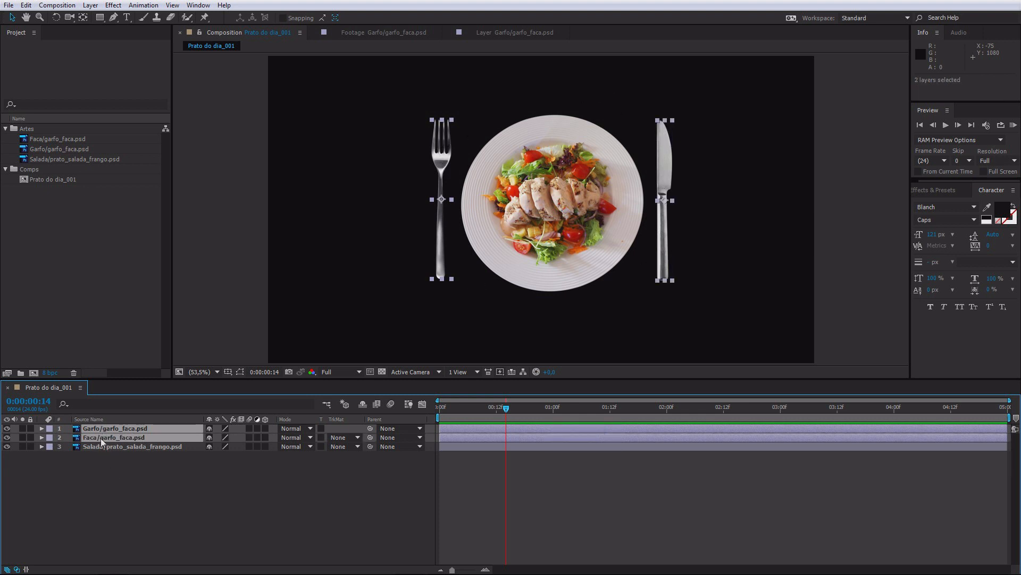
left_click(119, 452)
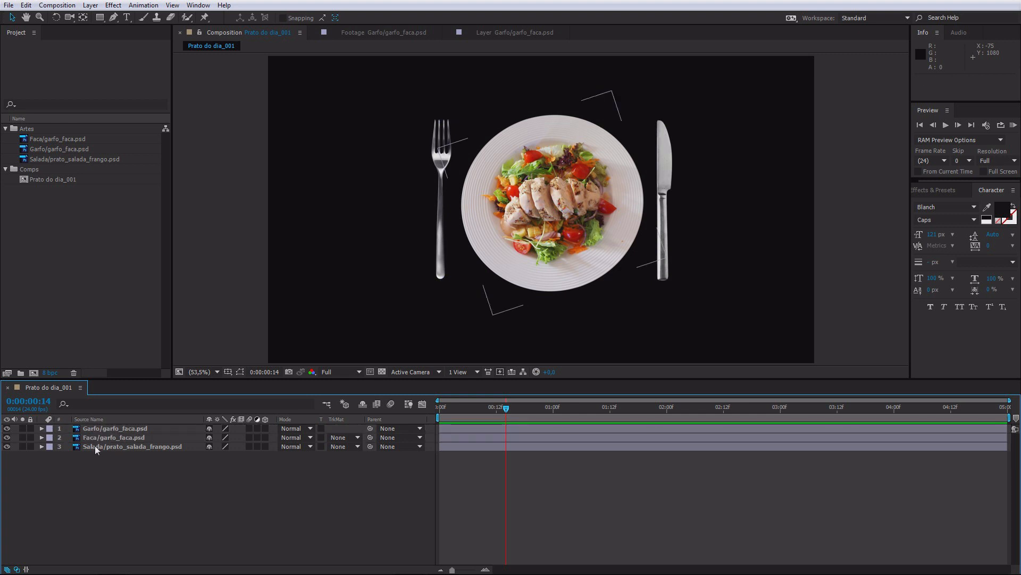
left_click(95, 445)
left_click(95, 426, "ctrl")
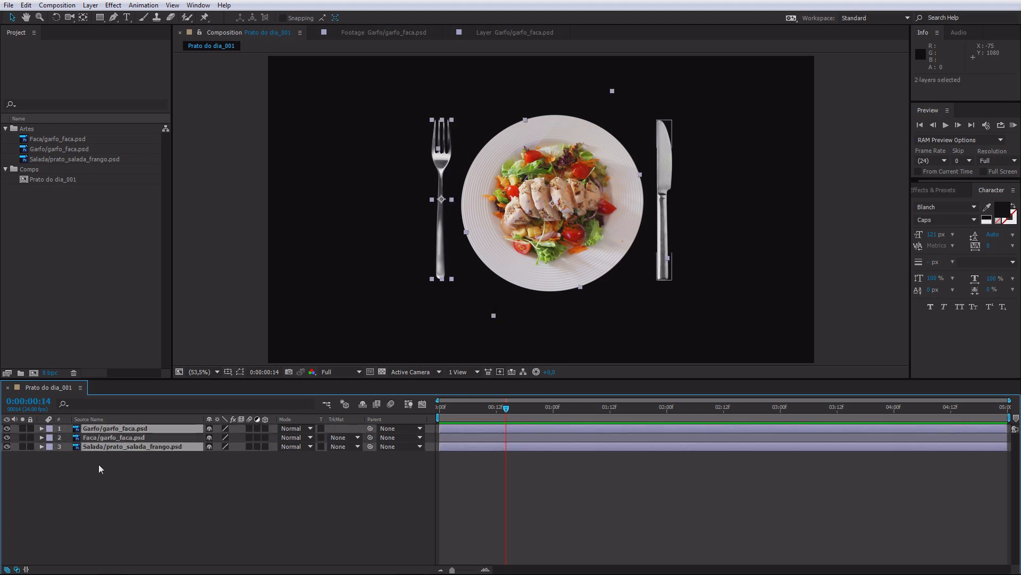
left_click(93, 465, "ctrl")
Step: Set the label colour of the fork and knife layers to Green and deselect them
left_click(95, 434, "ctrl")
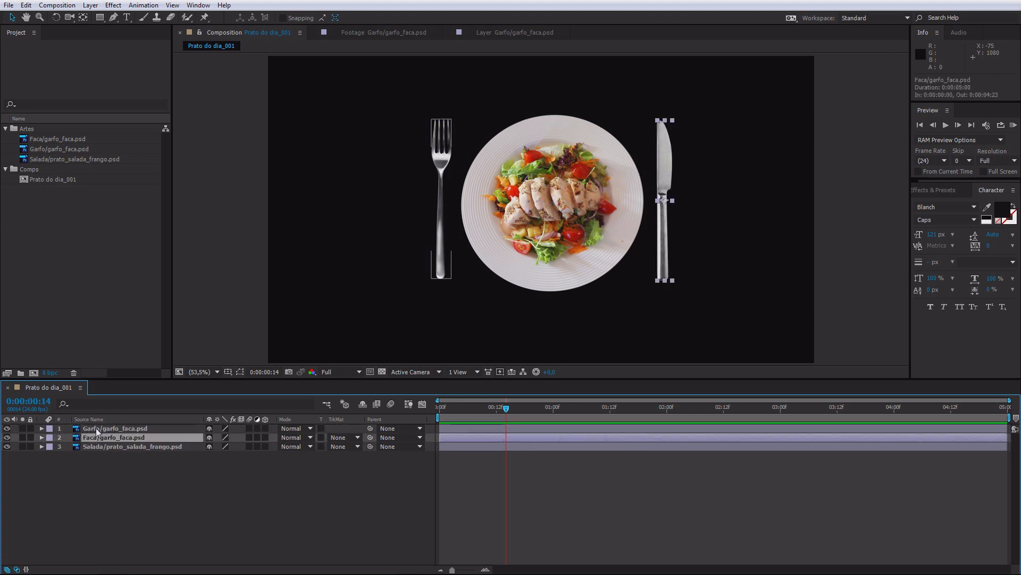
left_click(96, 428, "ctrl")
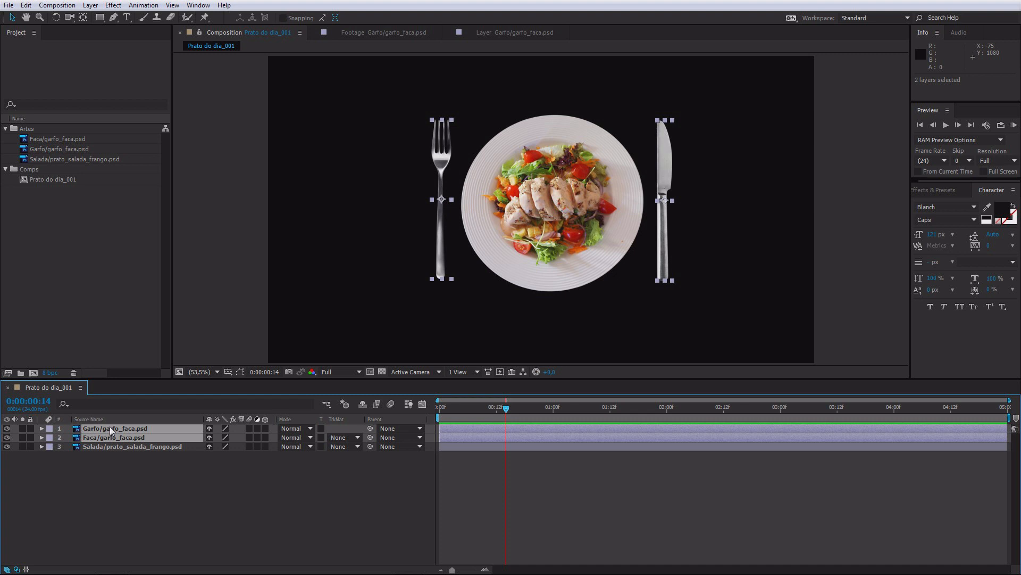
left_click(50, 429)
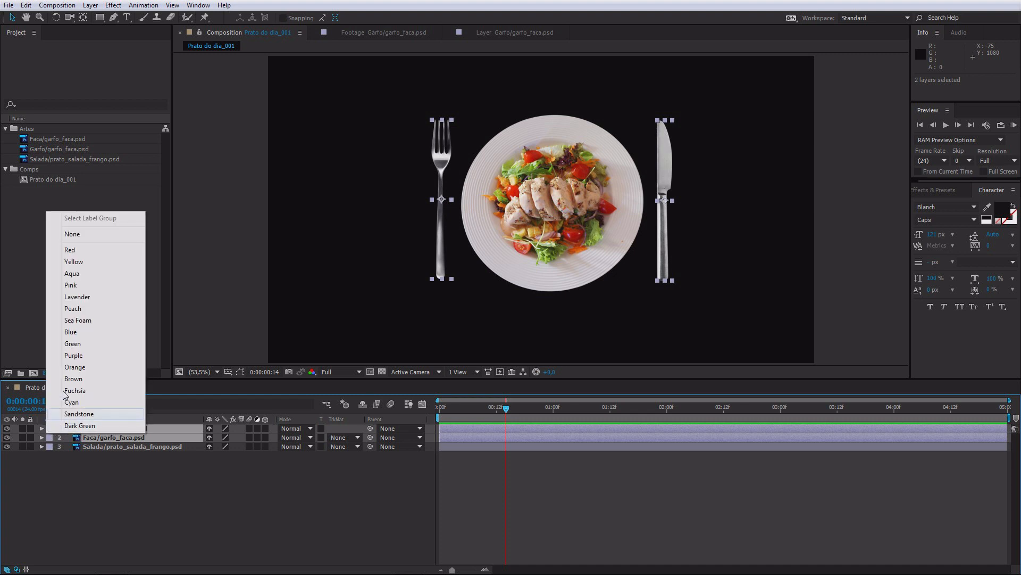
left_click(72, 344)
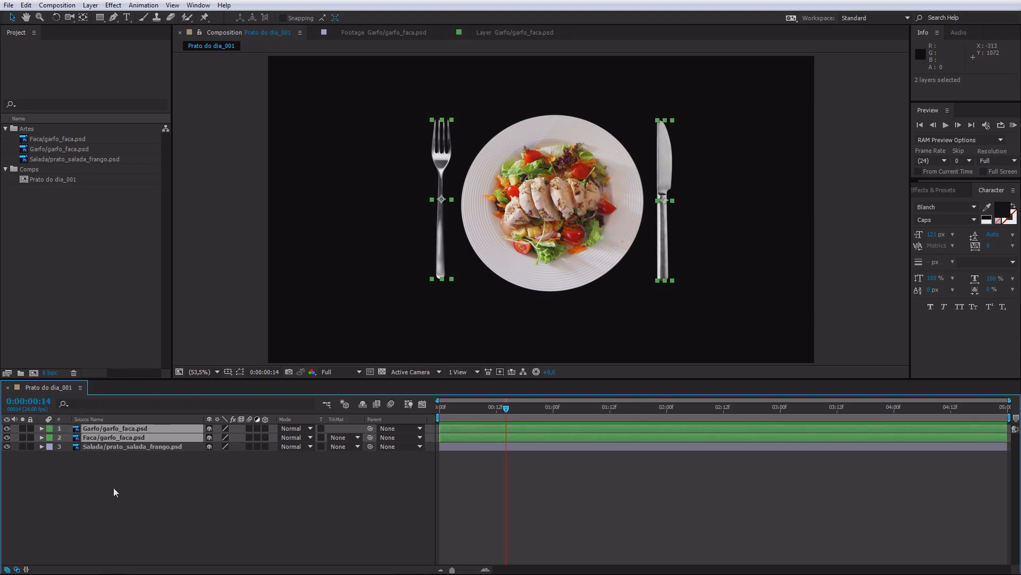
left_click(404, 460)
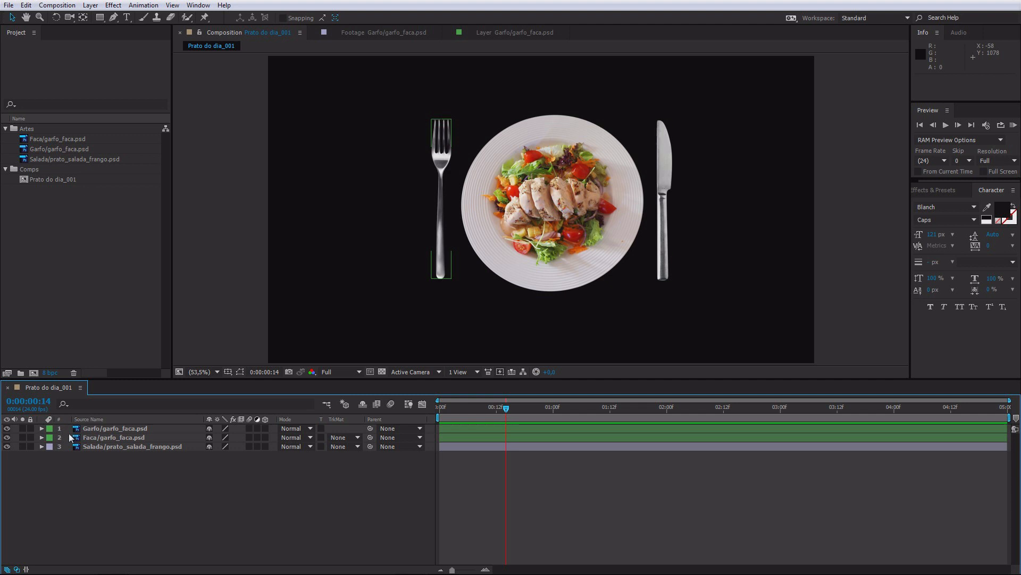
Step: Move the salad layer to the top of the layer stack and try repositioning the plate in the composition view
left_click(98, 446)
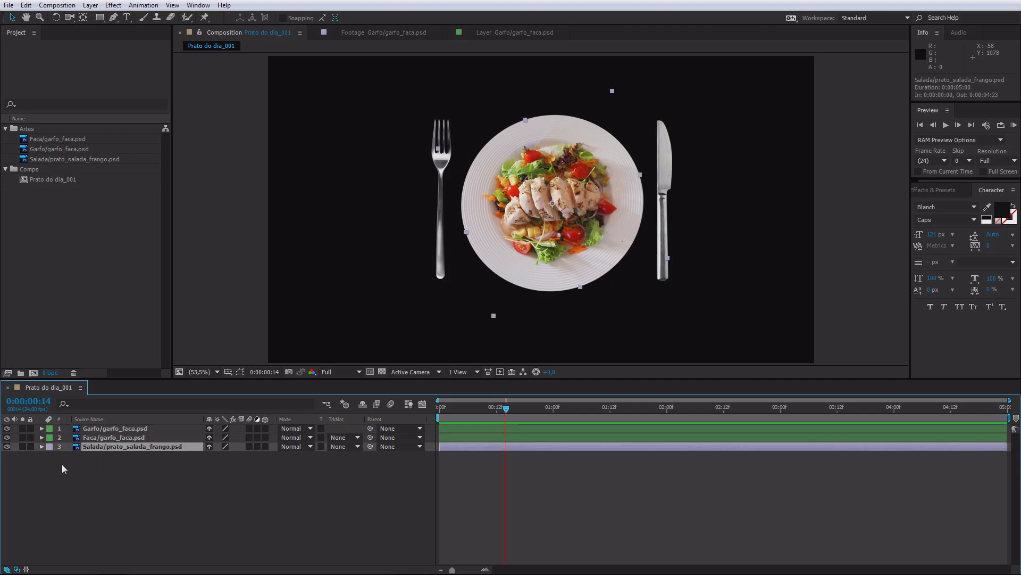
left_click_drag(94, 448, 100, 429)
left_click_drag(544, 209, 520, 222)
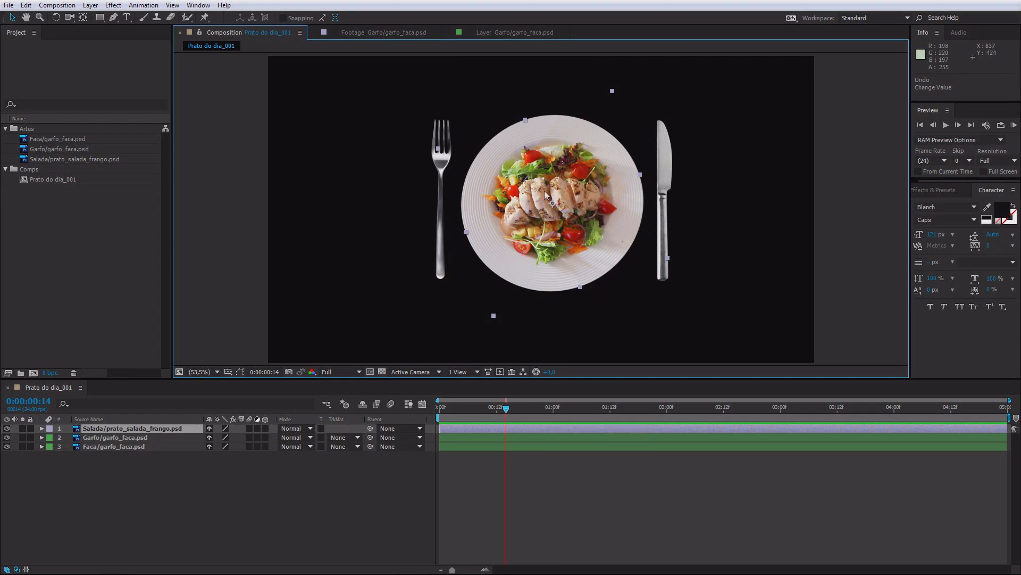
Step: Rename the salad layer as Prato
left_click(111, 433)
left_click(115, 431)
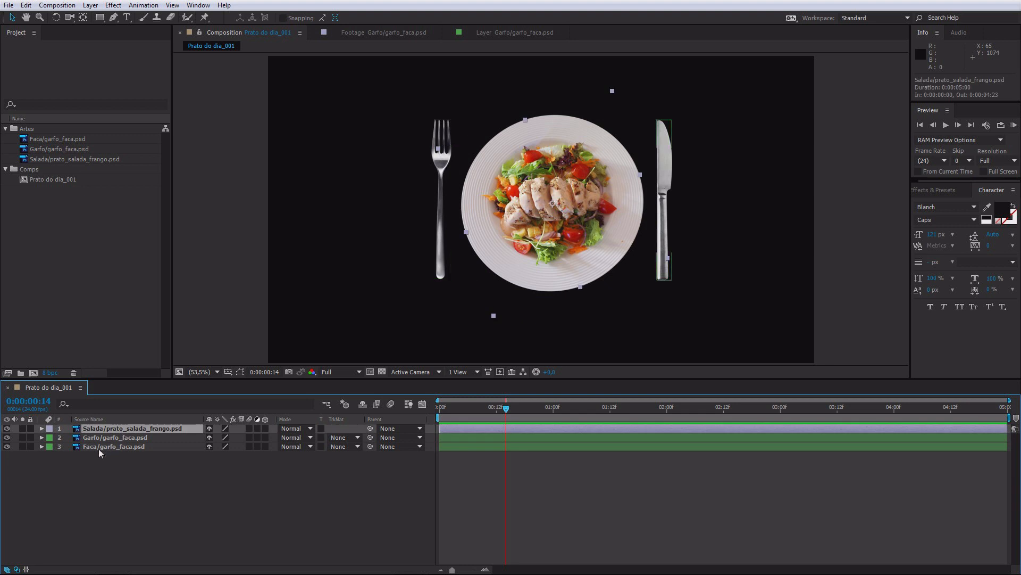
key("Return")
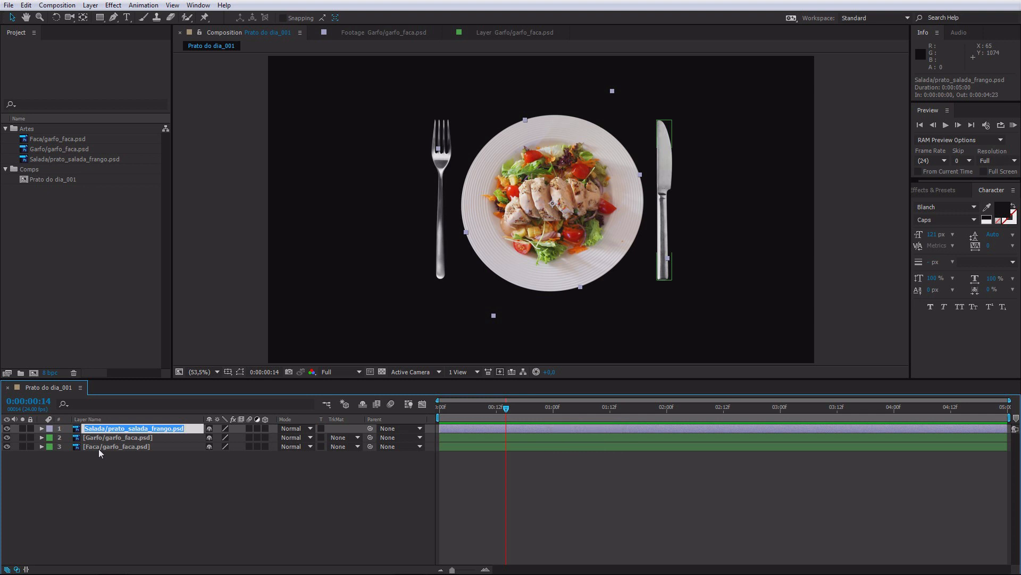
type("Prato")
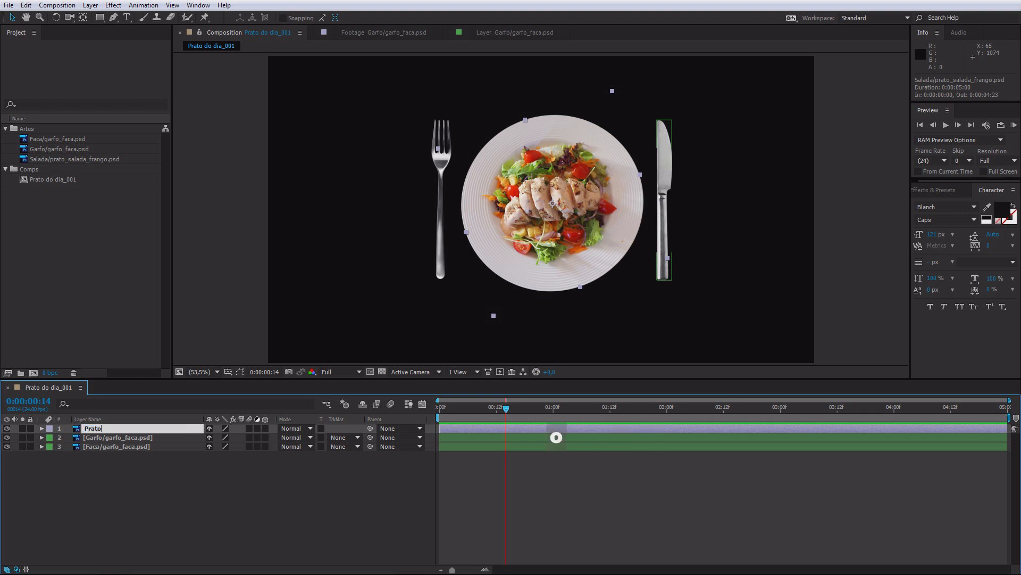
key("Return")
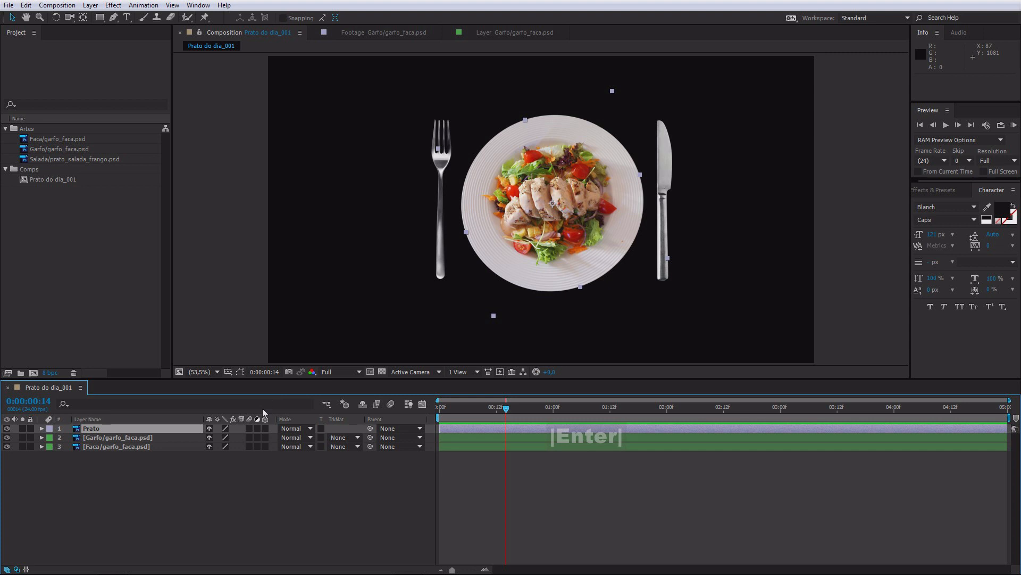
Step: Switch the timeline's name column to source names and back to layer names, and clear the layer selection
left_click(110, 438)
left_click(104, 447)
left_click(98, 428)
left_click(104, 437)
left_click(97, 428)
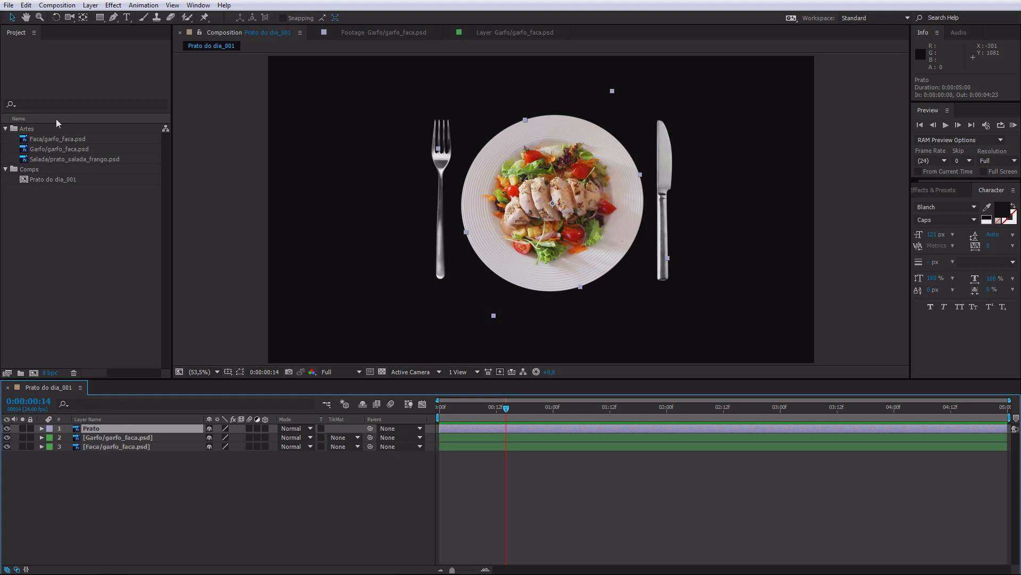
left_click(101, 420)
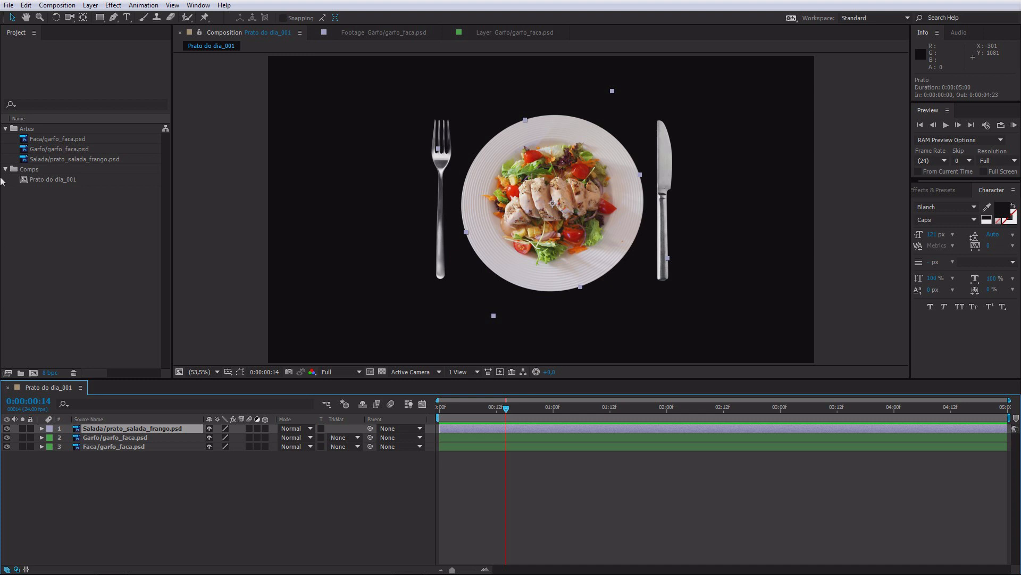
left_click(94, 419)
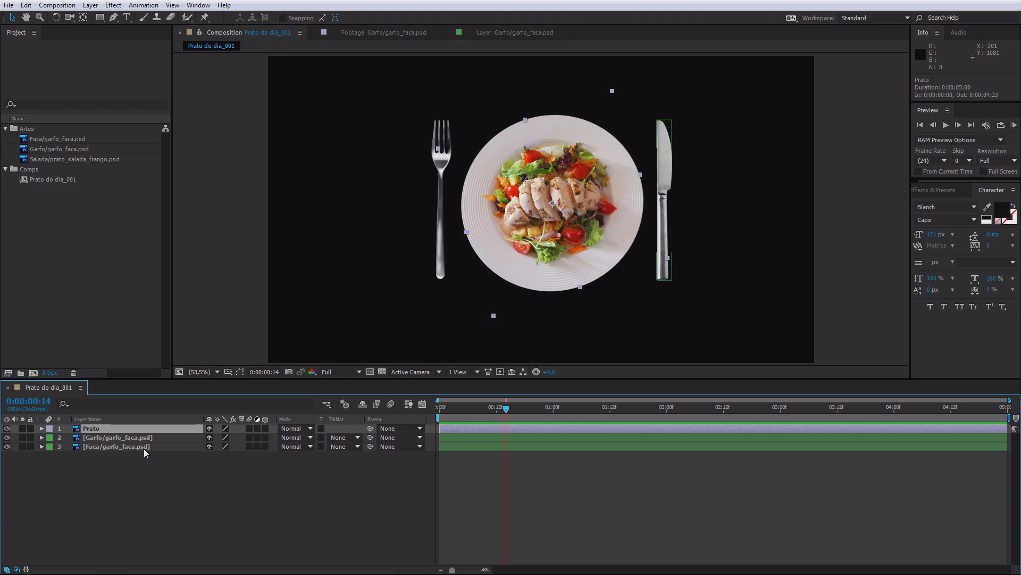
left_click(97, 486)
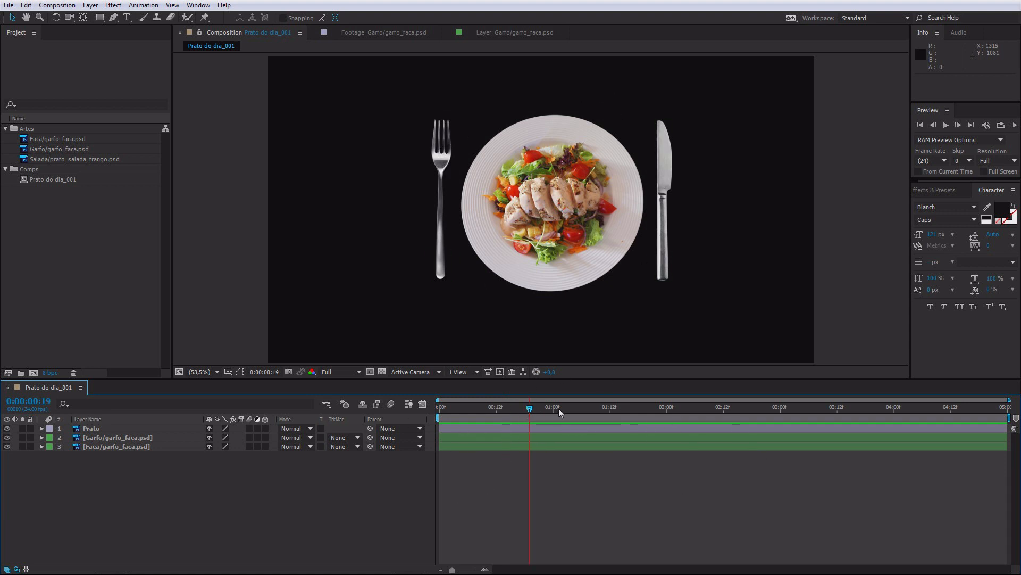
Step: With the current time at 0:00:01:00, zoom the timeline in and out repeatedly, ending at single-frame detail
left_click(485, 569)
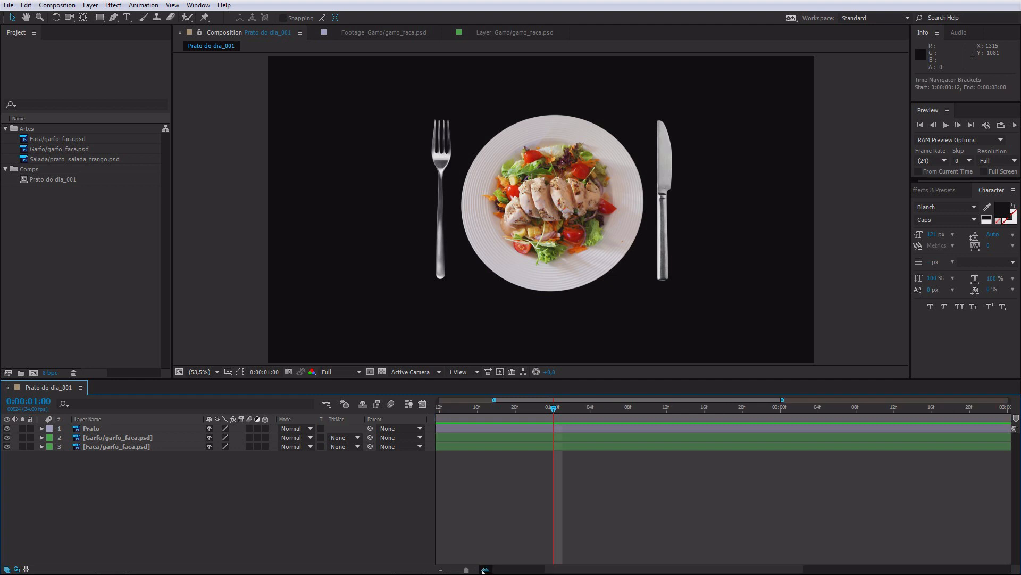
left_click(441, 570)
left_click(484, 570)
left_click(484, 569)
left_click(483, 570)
left_click(440, 570)
left_click(440, 570)
left_click(441, 569)
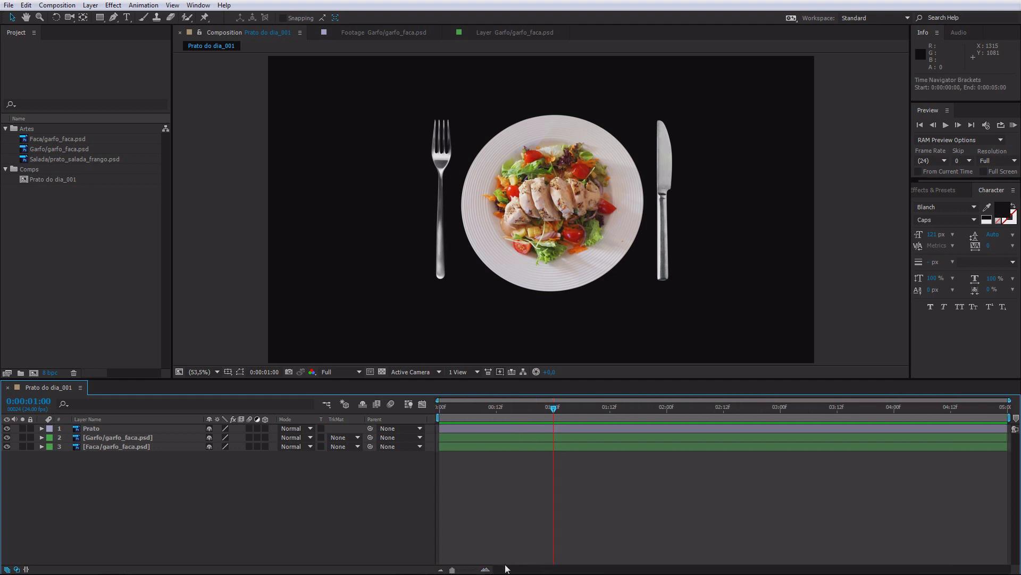
left_click(486, 569)
left_click(486, 569)
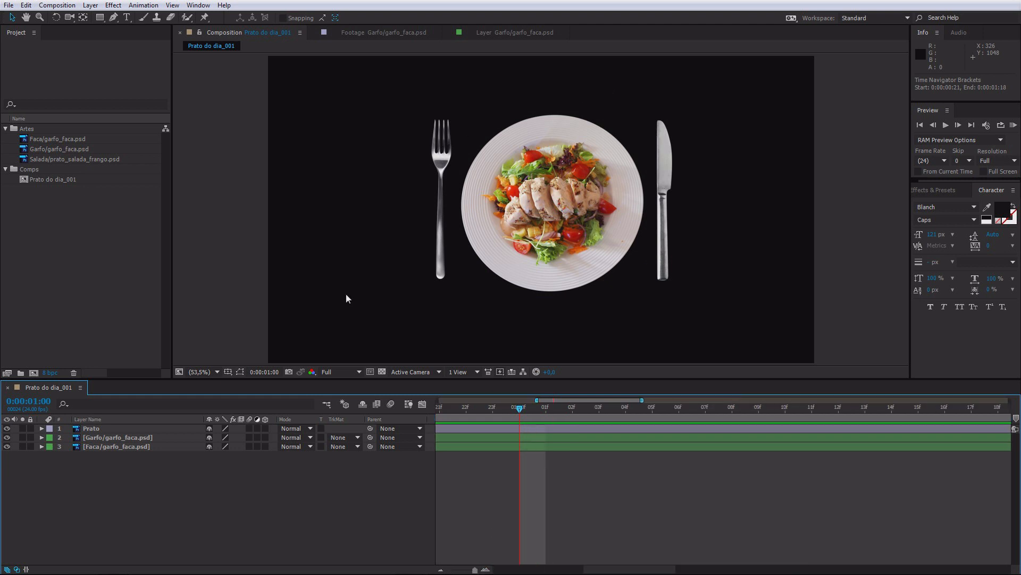
Step: Pan the zoomed timeline with the Hand tool back to the start of the composition and return to the Selection tool
left_click(30, 17)
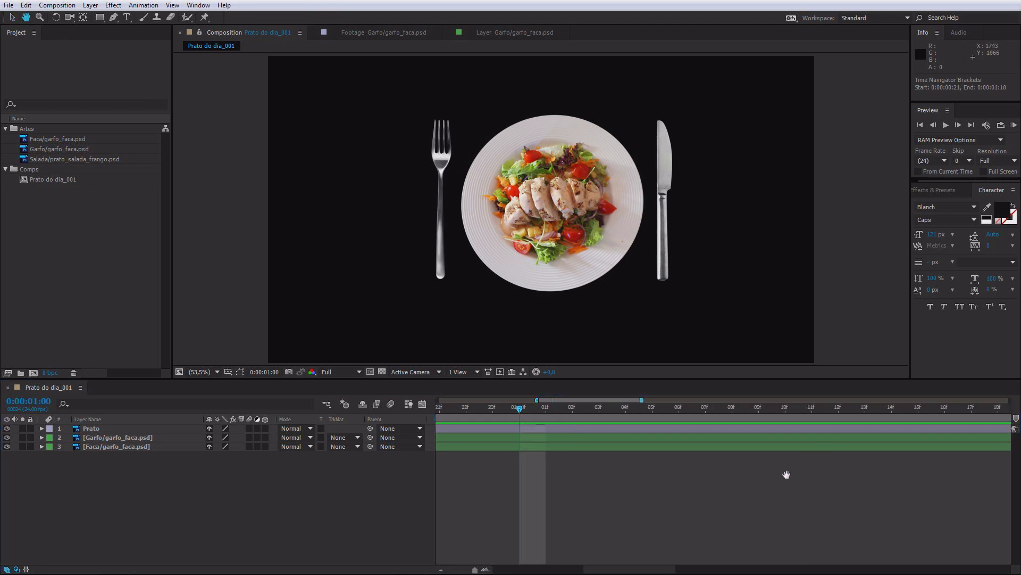
left_click_drag(903, 465, 510, 464)
left_click_drag(511, 465, 984, 474)
left_click_drag(473, 505, 971, 473)
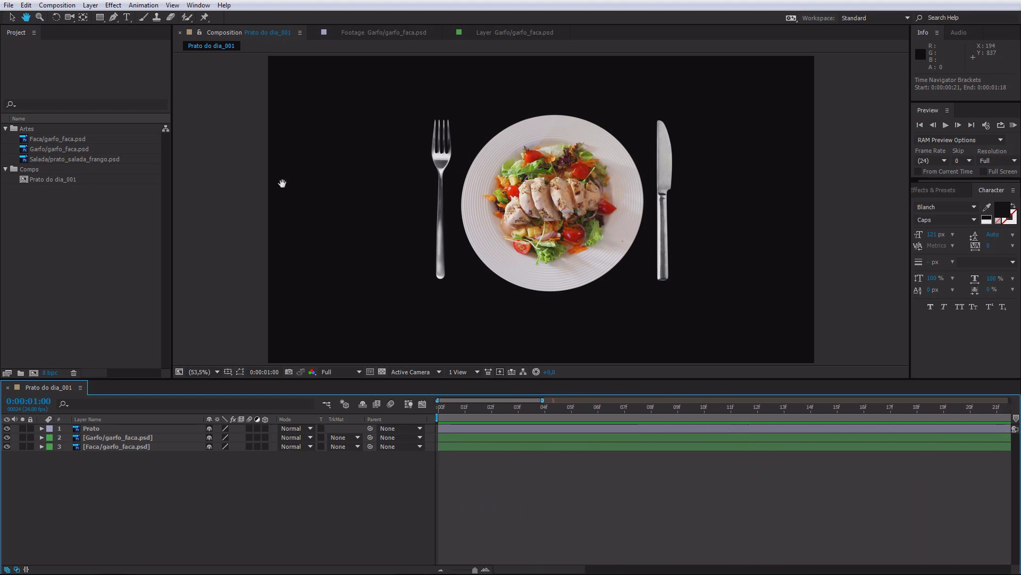
left_click(11, 17)
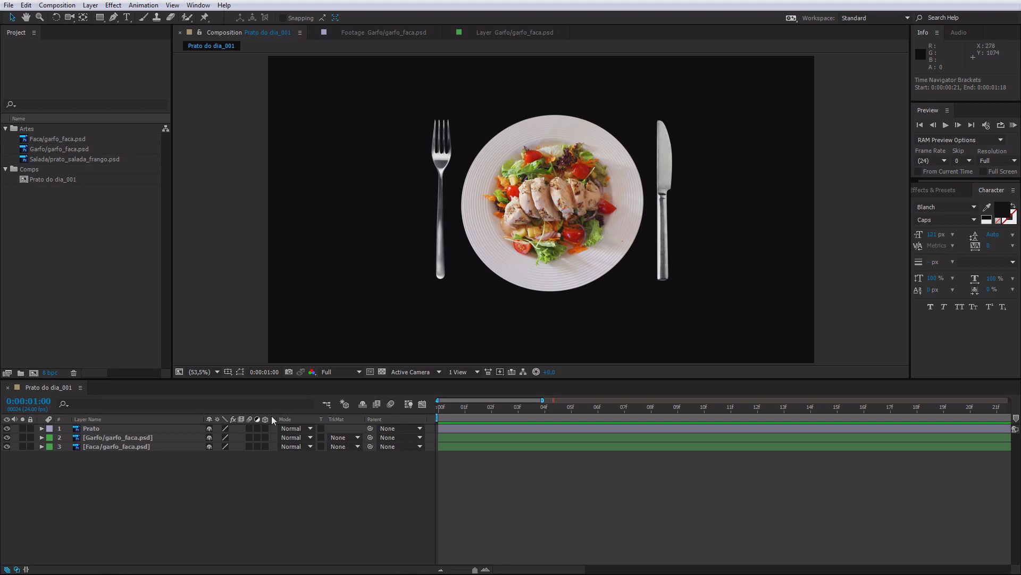
Step: Expand the Prato layer's Transform properties, show the timeline's full duration and select the Position property
left_click(101, 429)
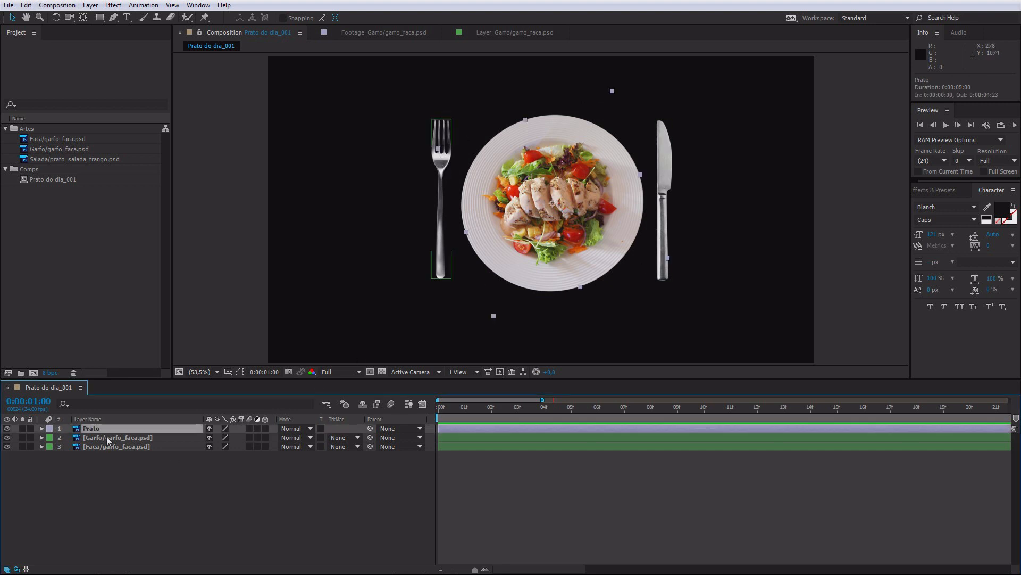
left_click(46, 429)
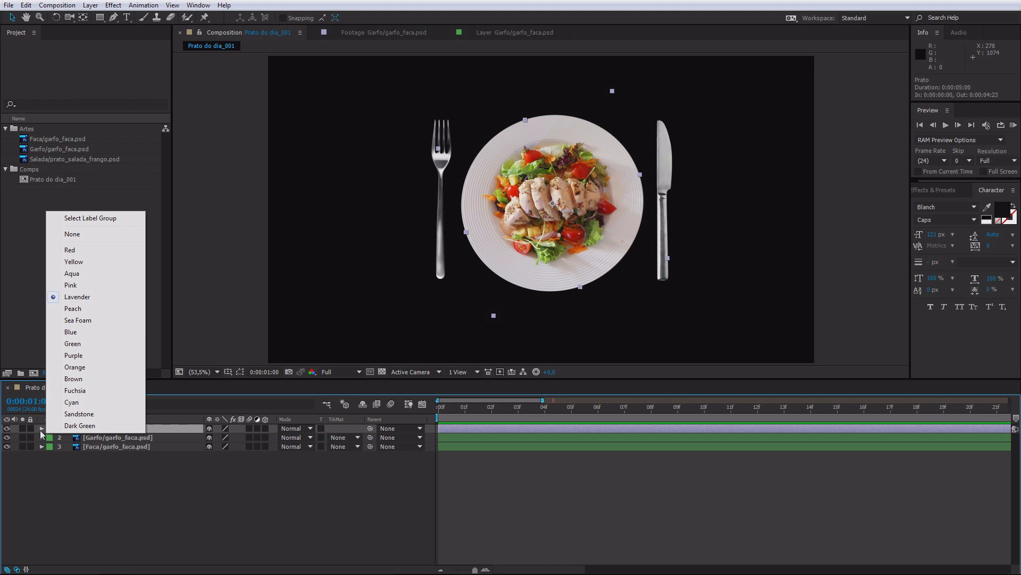
left_click(40, 430)
left_click(40, 430)
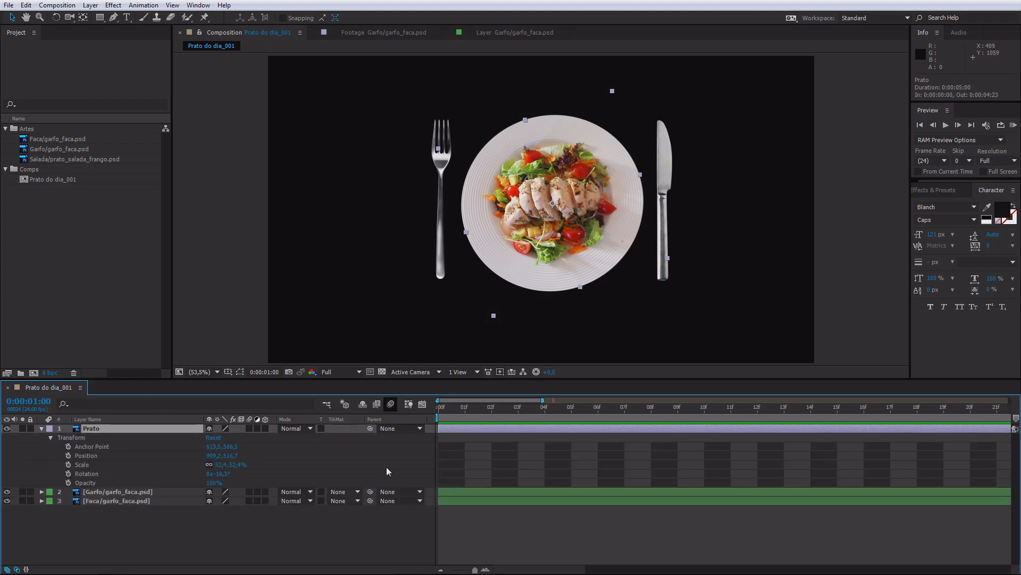
left_click_drag(475, 570, 448, 571)
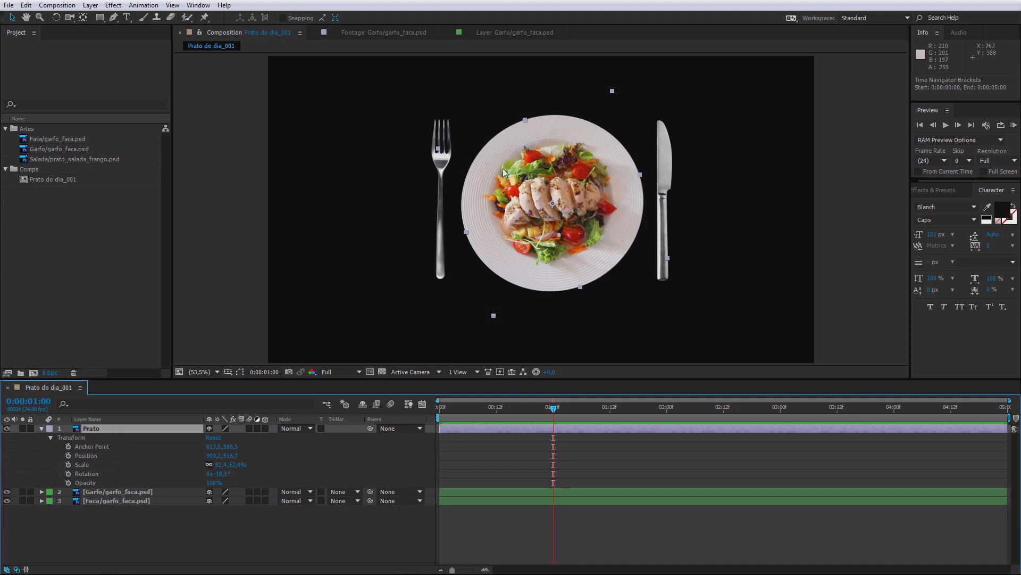
left_click(88, 457)
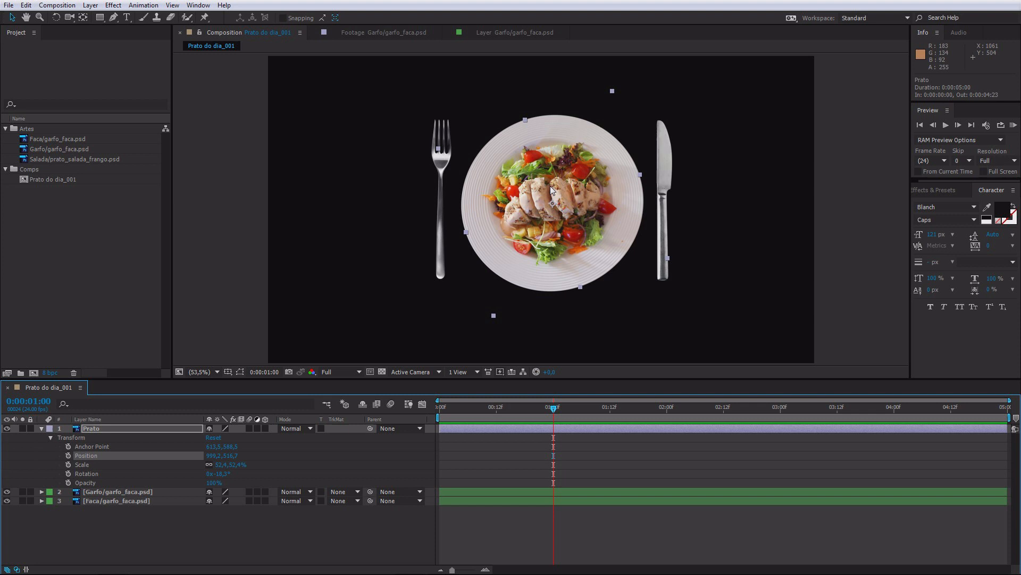
Step: Try moving the Prato layer in the composition and scrubbing its Position and Scale values, undoing each change
left_click_drag(586, 198, 598, 218)
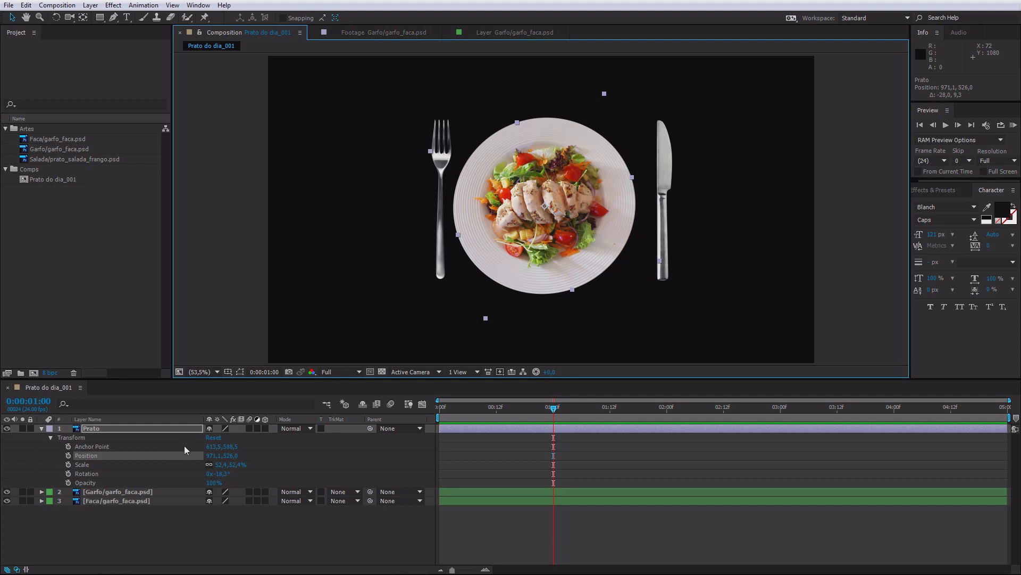
key("ctrl+z")
key("ctrl+z")
key("ctrl+z")
key("ctrl+z")
mouse_move(178, 456)
left_mouse_down()
mouse_move(213, 455)
mouse_move(149, 458)
mouse_move(202, 458)
mouse_move(189, 468)
mouse_move(177, 543)
mouse_move(194, 459)
left_mouse_up()
key("ctrl+z")
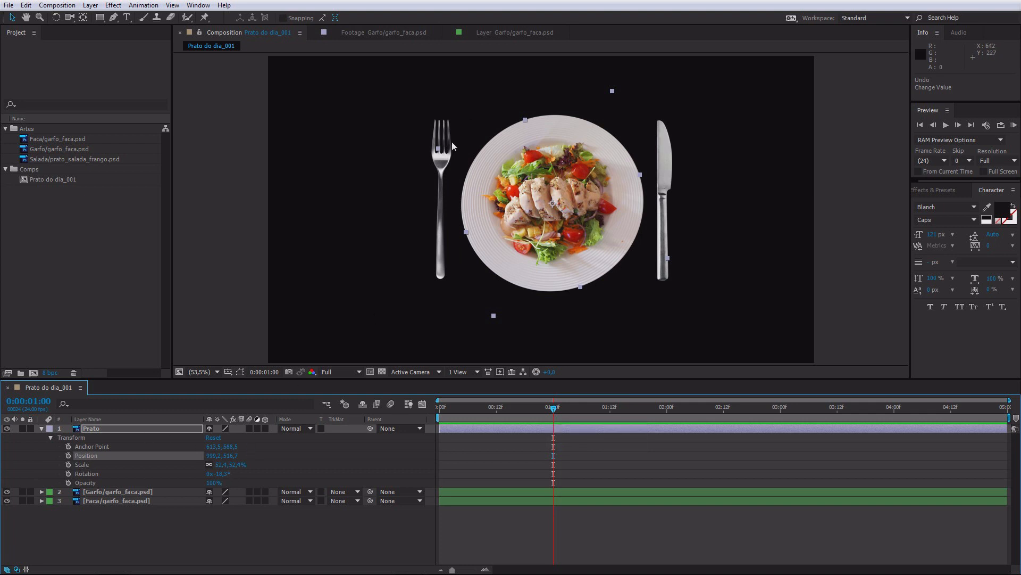
mouse_move(219, 464)
left_mouse_down()
mouse_move(204, 465)
mouse_move(239, 465)
mouse_move(224, 465)
left_mouse_up()
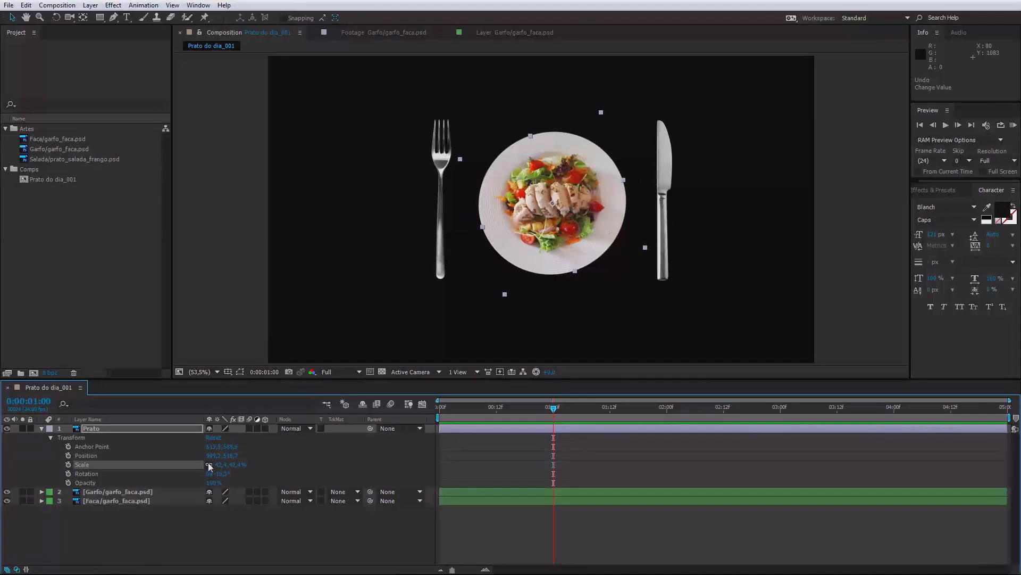
key("ctrl+z")
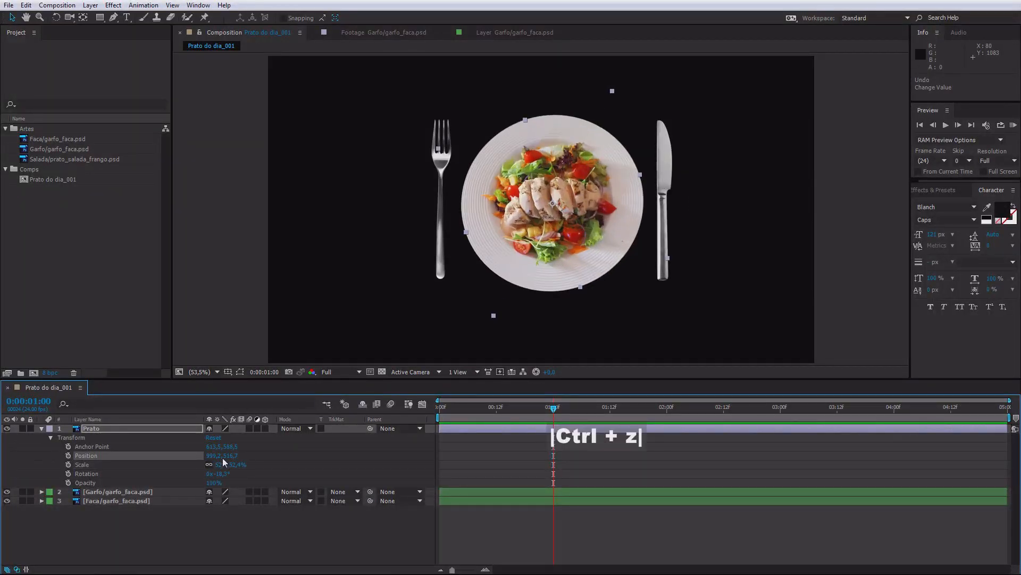
Step: Set the Prato layer's Scale to 53%, and increase it to 55%
left_click(215, 464)
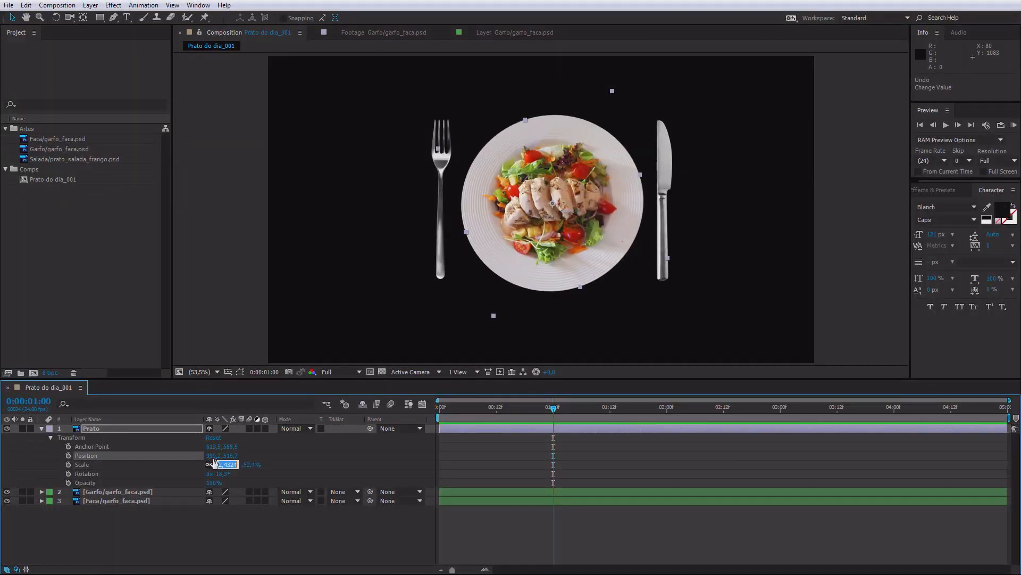
type("53")
key("Return")
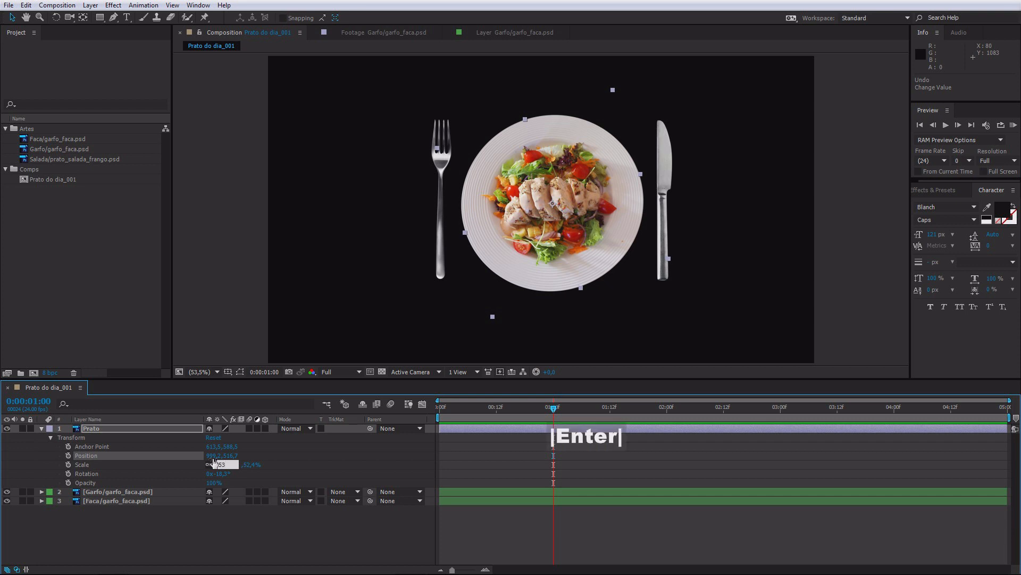
left_click(221, 465)
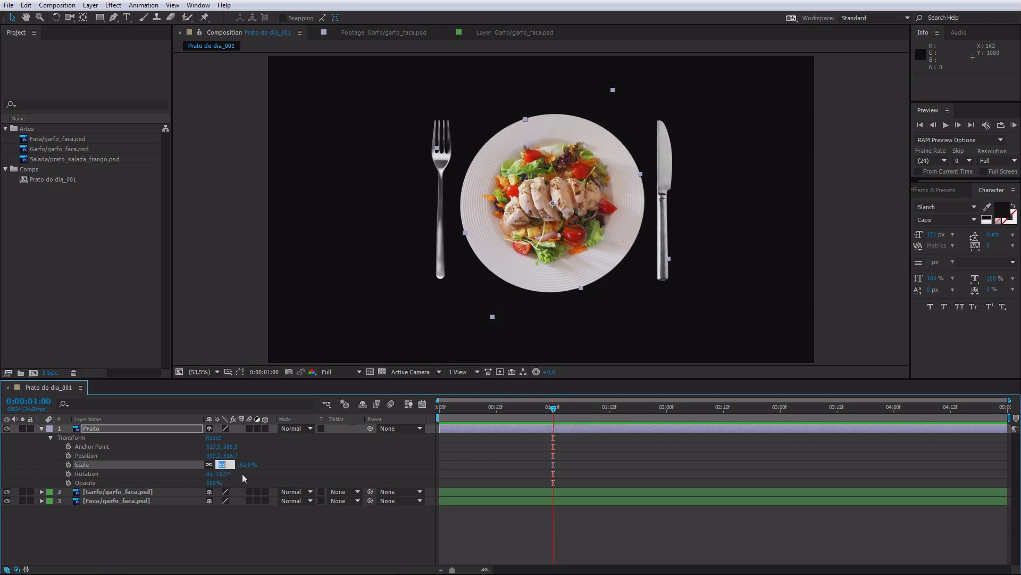
type("55")
key("Return")
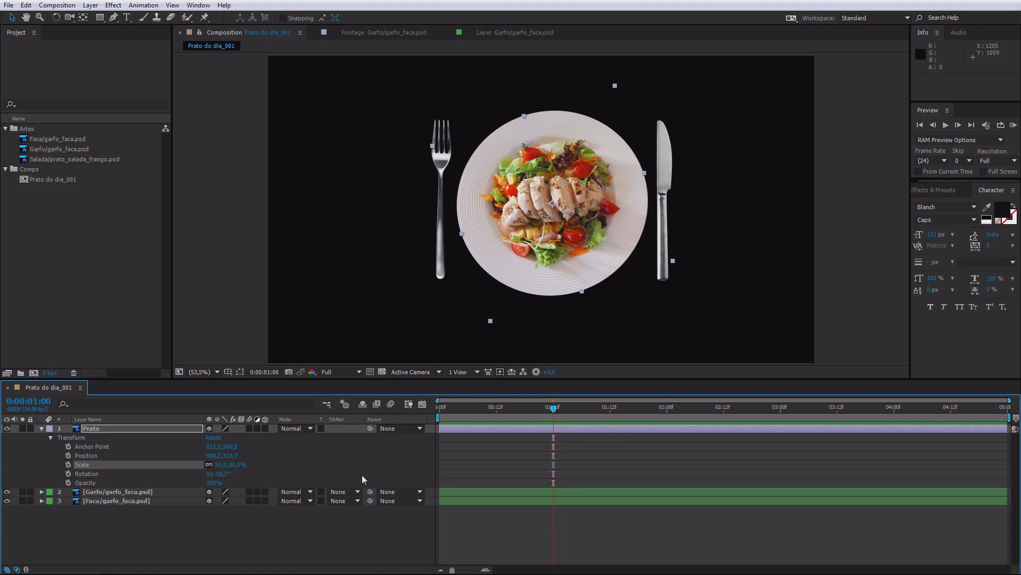
Step: Set the Prato layer's Position to 0, 0, the composition's upper-left corner
left_click(218, 456)
type("0")
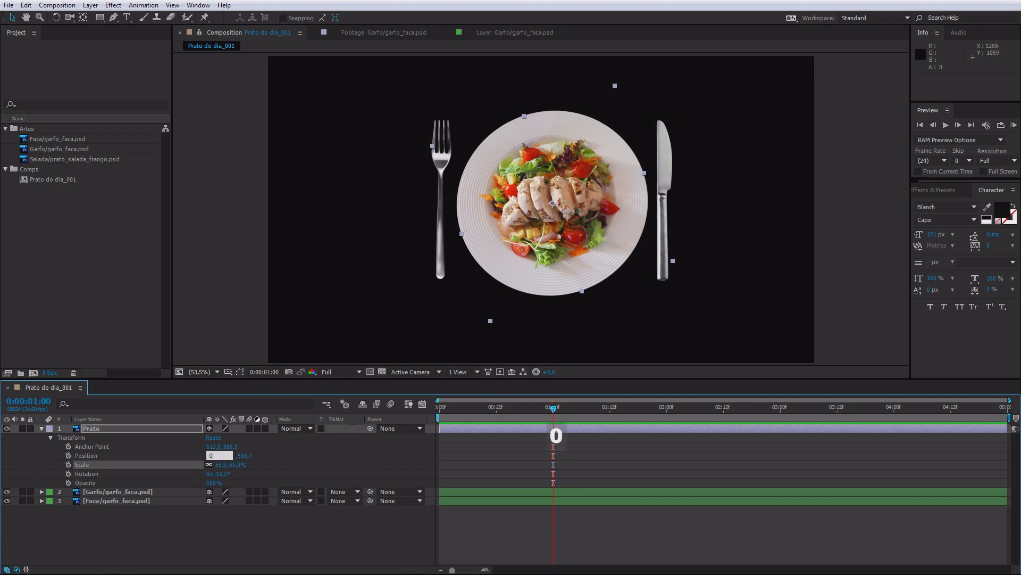
key("Tab")
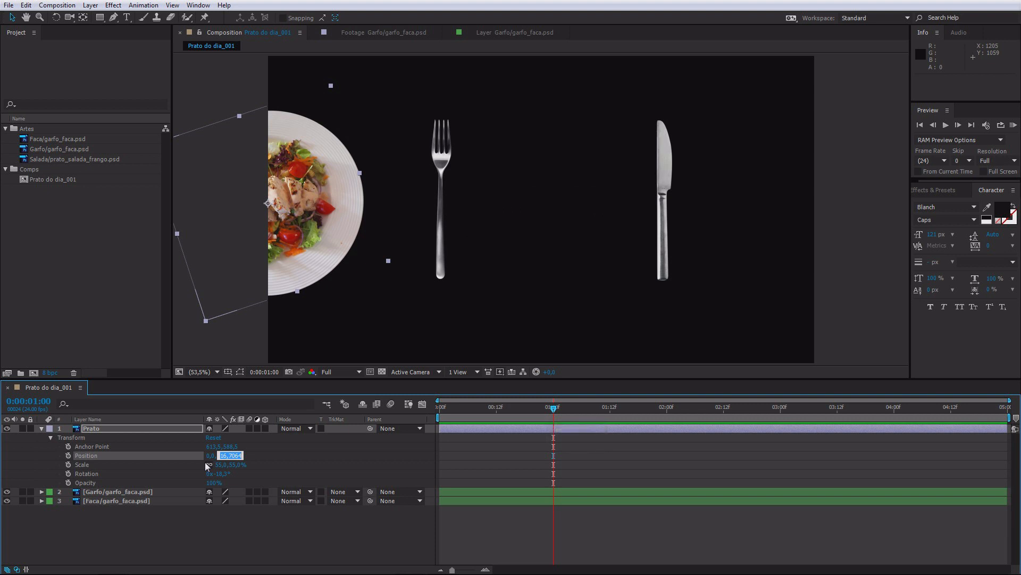
type("0")
key("Return")
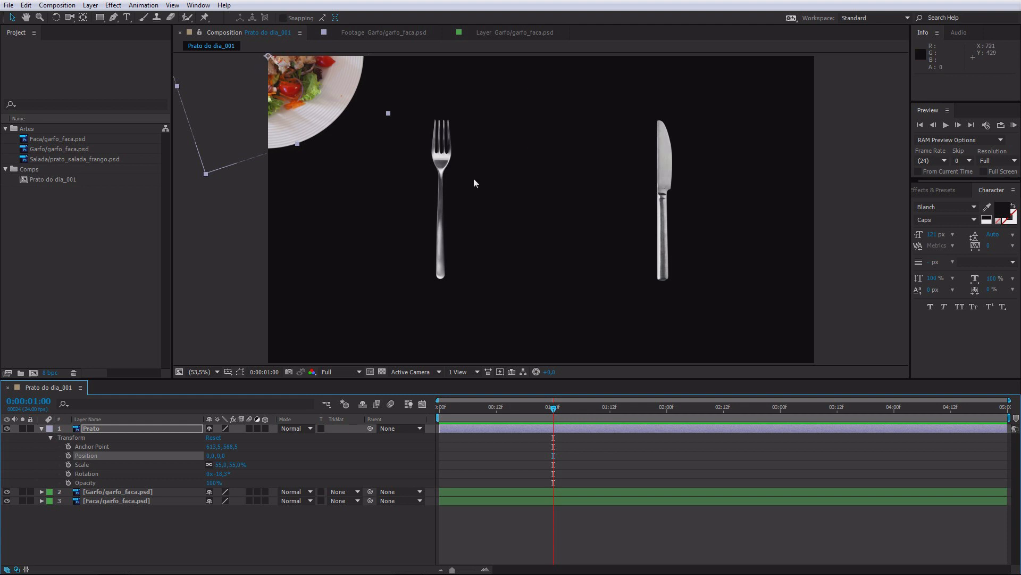
Step: Set the Prato layer's Position to 1920, 1080 and undo all the Position changes back to the plate's central placement
left_click(212, 456)
type("1920")
key("Tab")
type("1080")
key("Return")
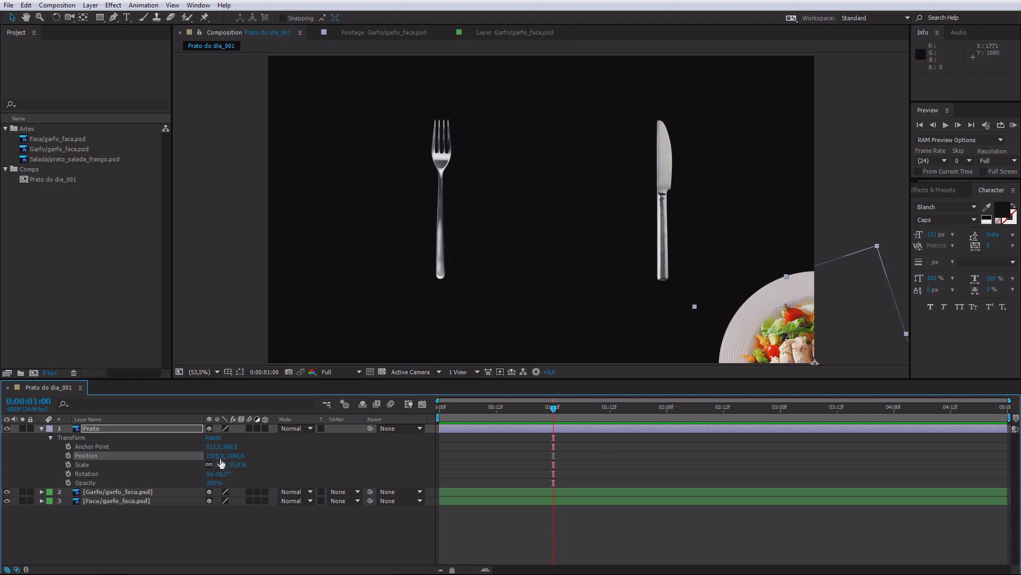
key("ctrl+z")
key("ctrl+z")
key("ctrl+z")
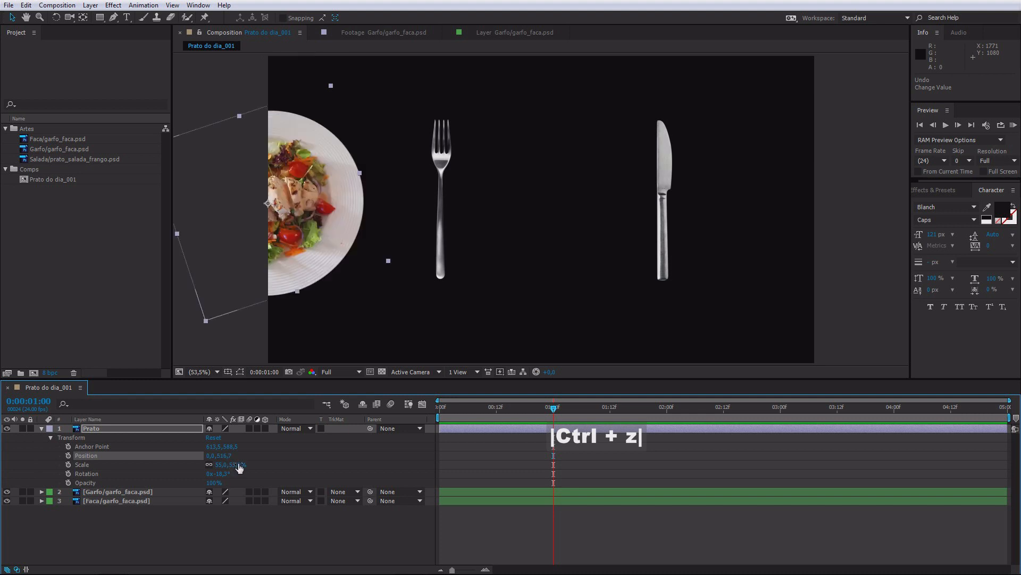
key("ctrl+z")
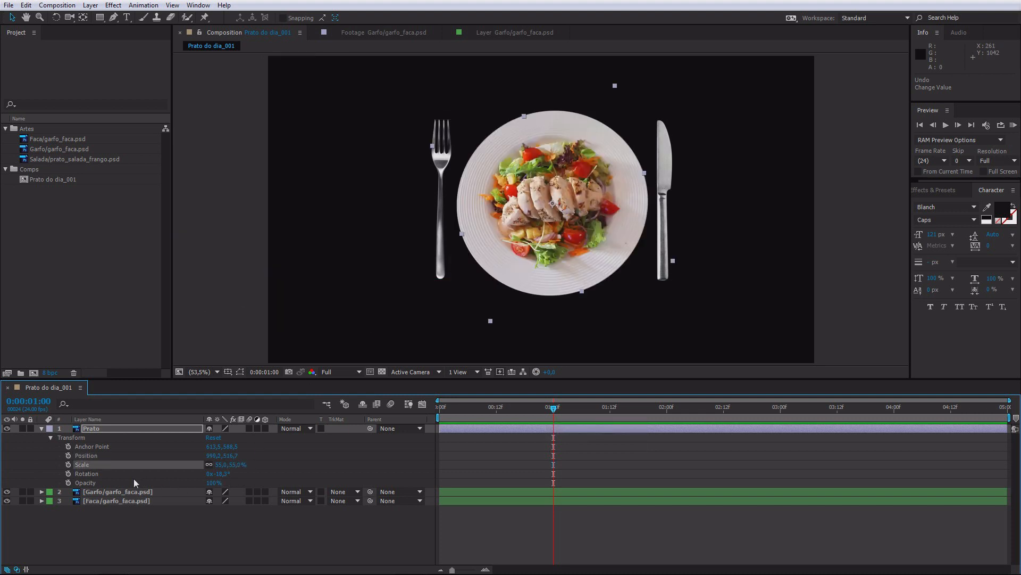
Step: Spin the Prato layer forwards and backwards through several turns by scrubbing its Rotation value
left_click_drag(218, 473, 843, 448)
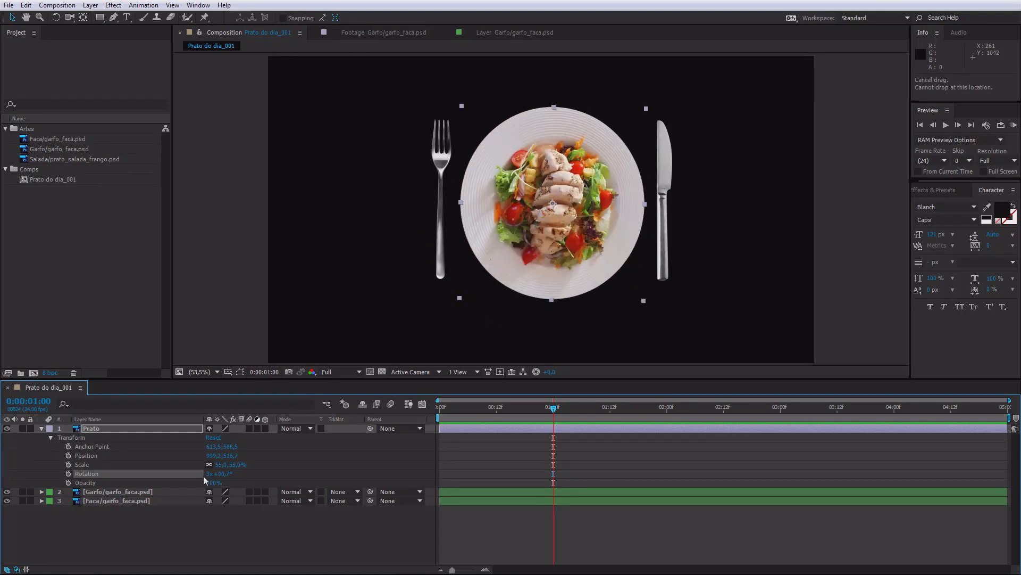
left_click_drag(227, 475, 87, 488)
left_click_drag(224, 475, 133, 477)
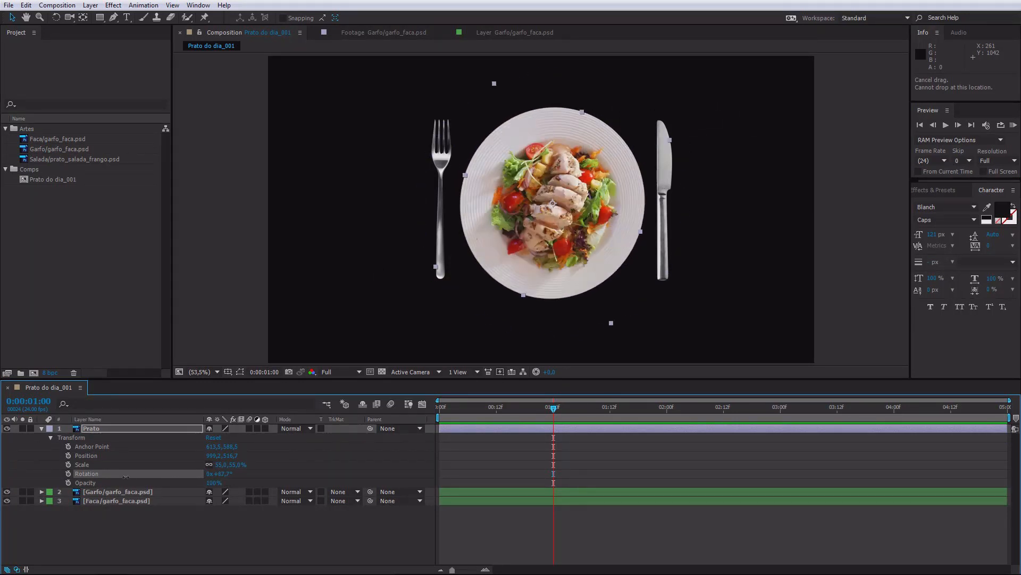
left_click_drag(219, 474, 239, 481)
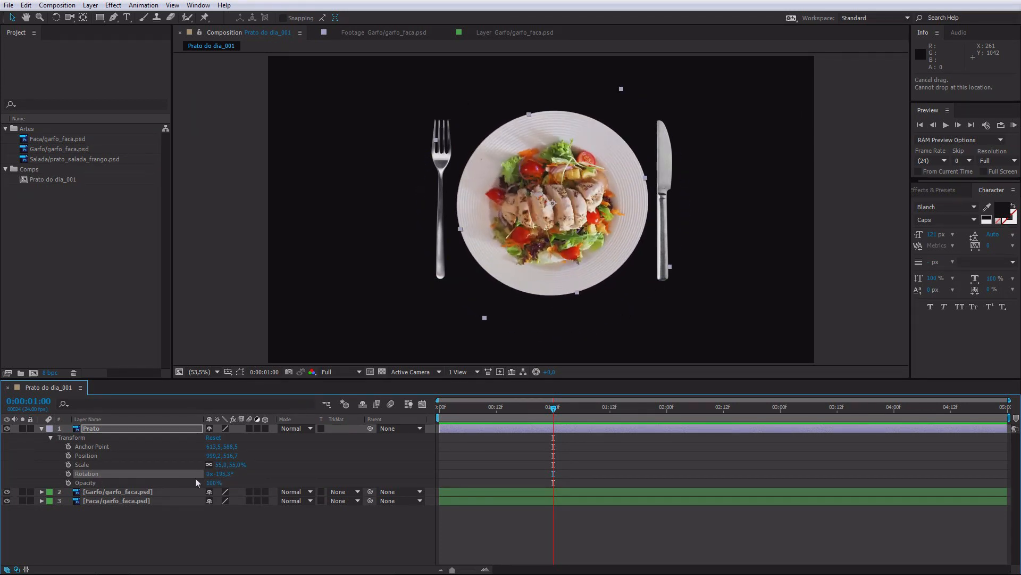
Step: Set the Prato layer's Rotation to 0 degrees and raise its number of revolutions to 2
left_click(222, 473)
type("0")
key("Return")
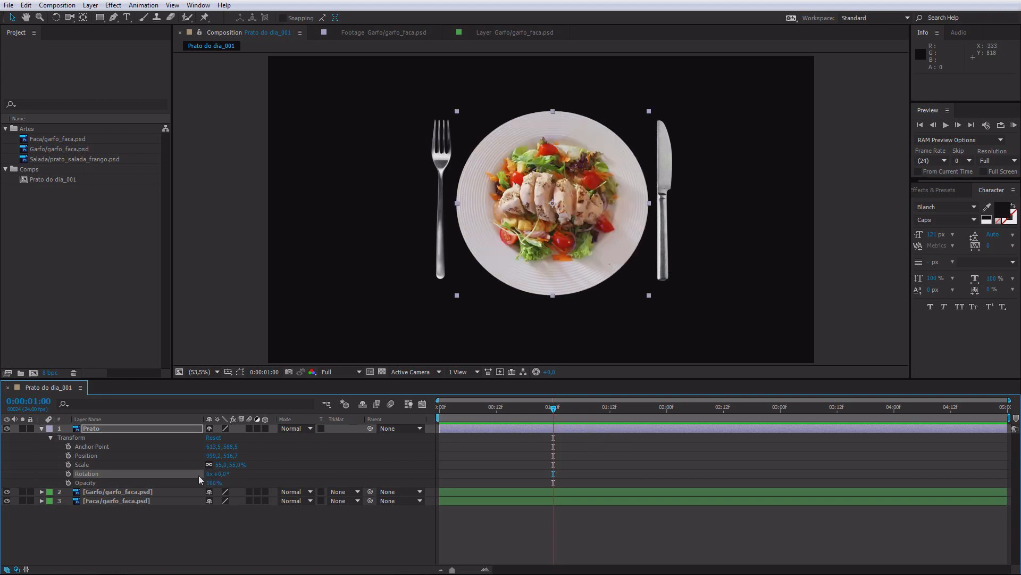
left_click_drag(209, 478, 272, 468)
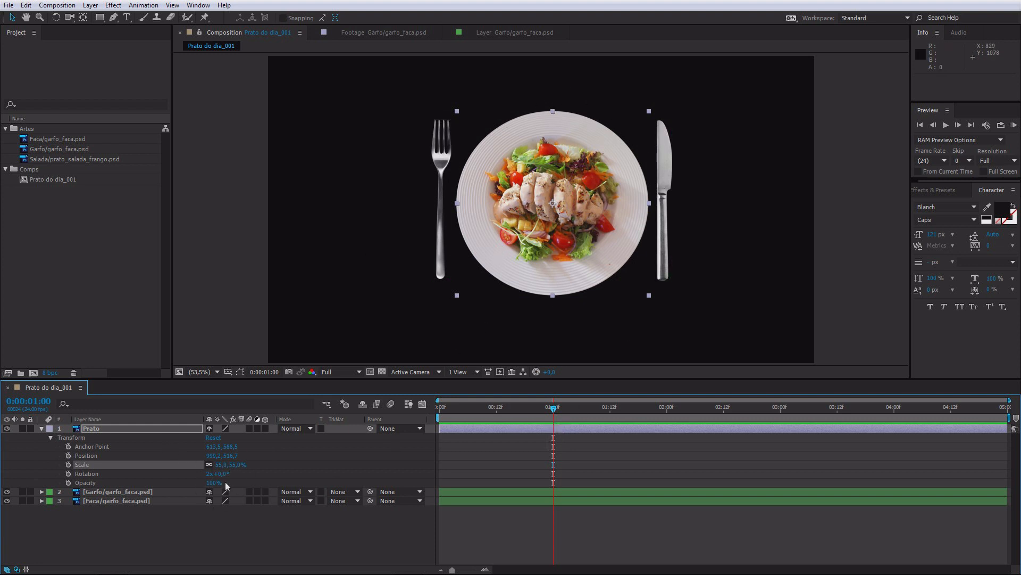
Step: Lower the Prato layer's Opacity to 0% and bring it back to 100%
left_click(98, 484)
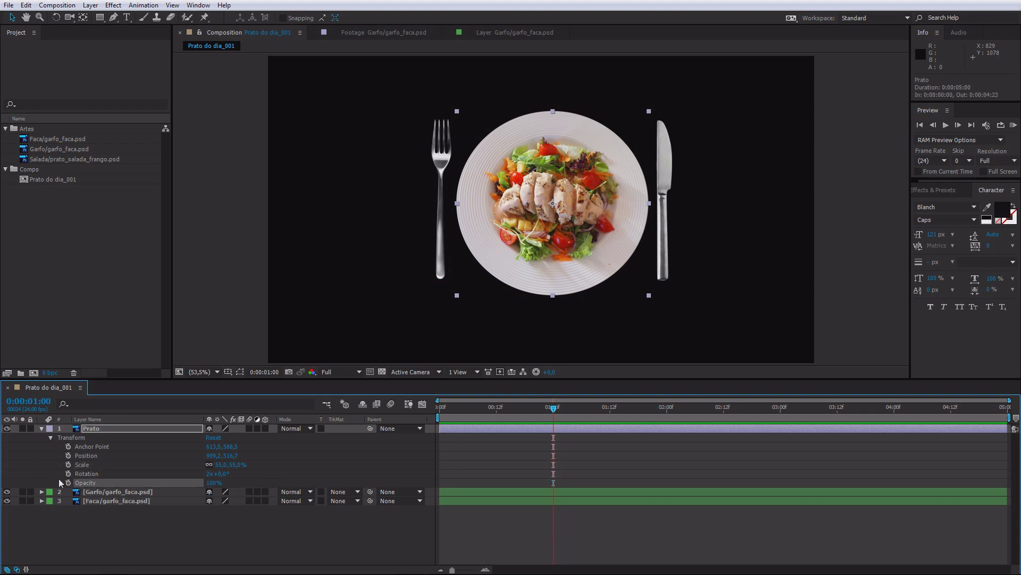
left_click_drag(214, 484, 156, 490)
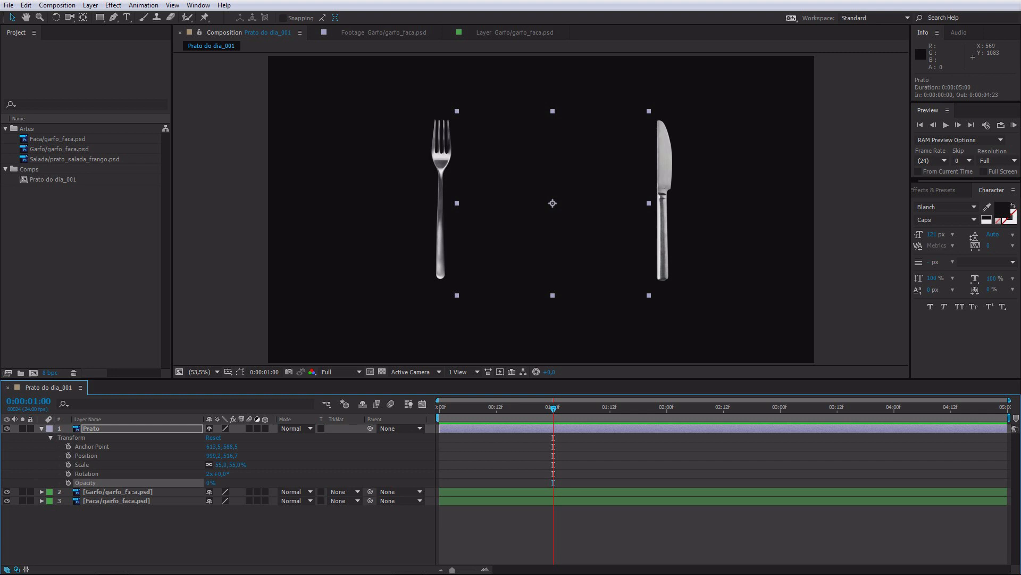
left_click_drag(131, 492, 195, 487)
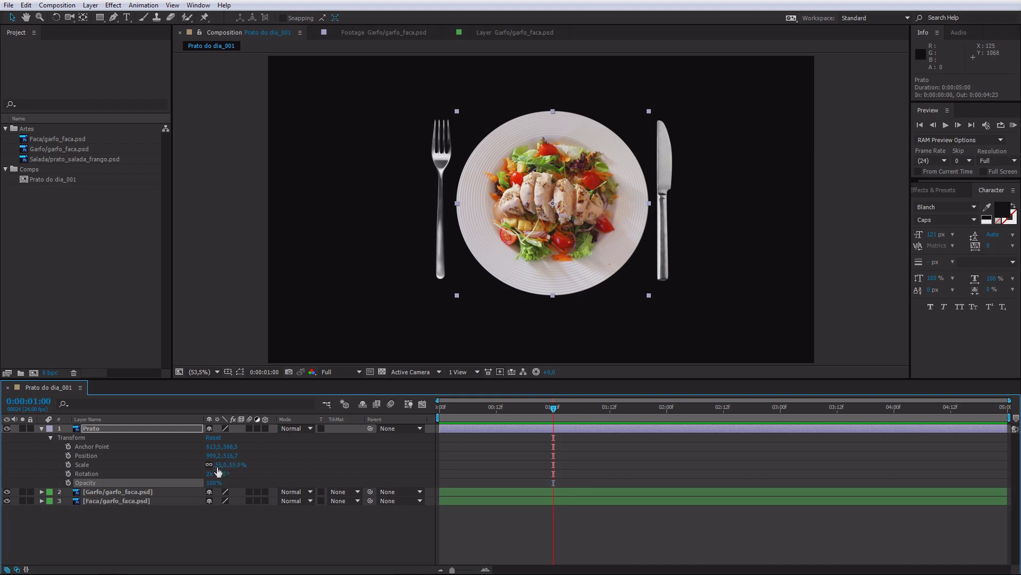
Step: Try enlarging the Prato layer far beyond its original size through its Scale value and undo the change
left_click(87, 463)
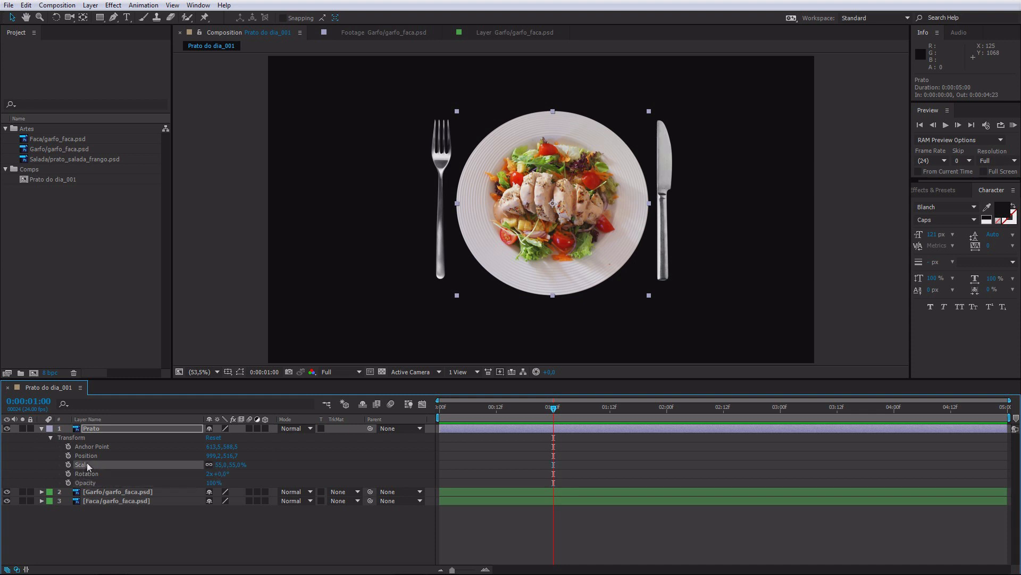
left_click_drag(236, 464, 692, 253)
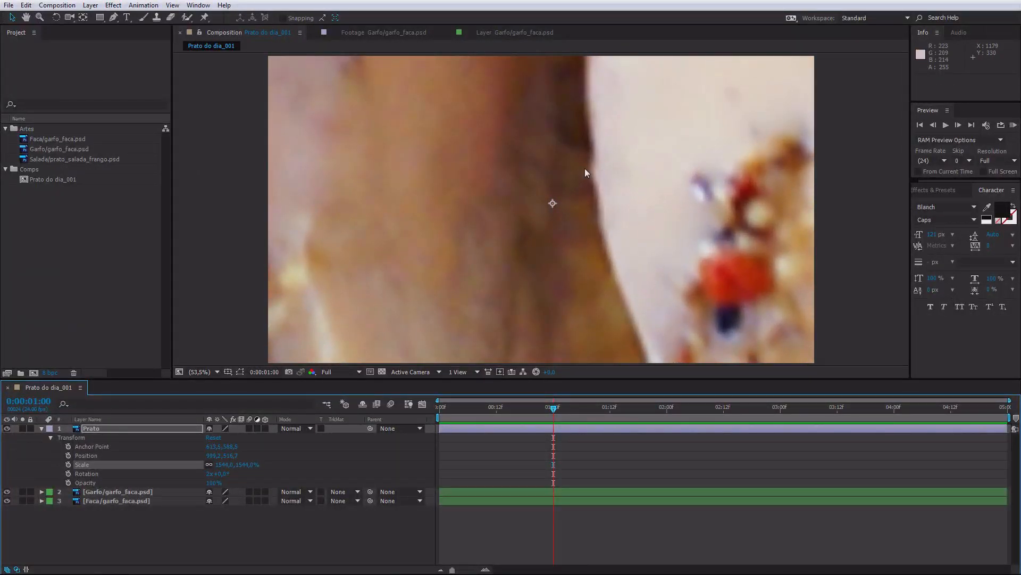
key("ctrl+z")
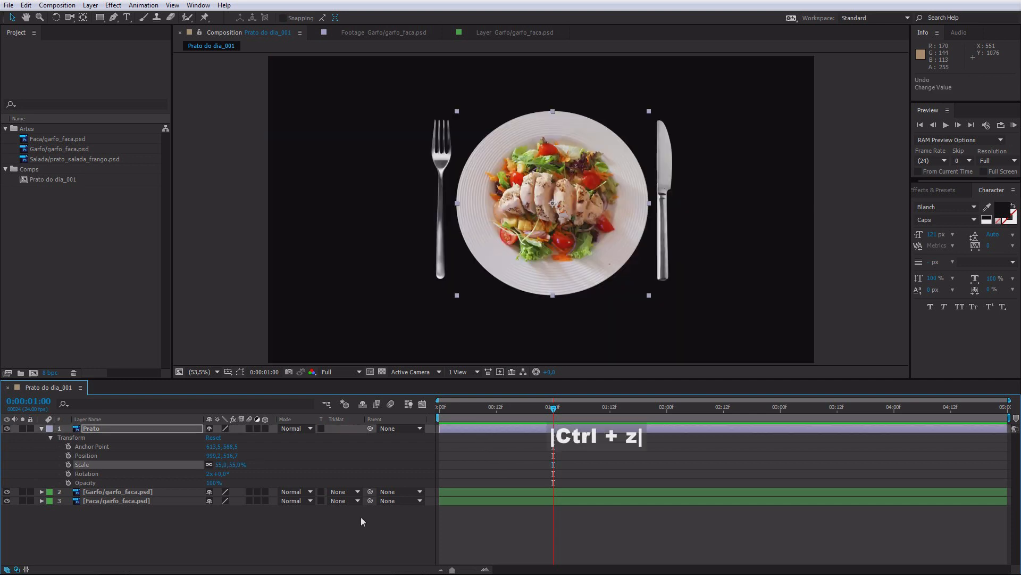
Step: Try moving the Prato layer's anchor point toward the plate's left side with the Pan Behind tool and undo it
left_click(93, 449)
left_click(83, 18)
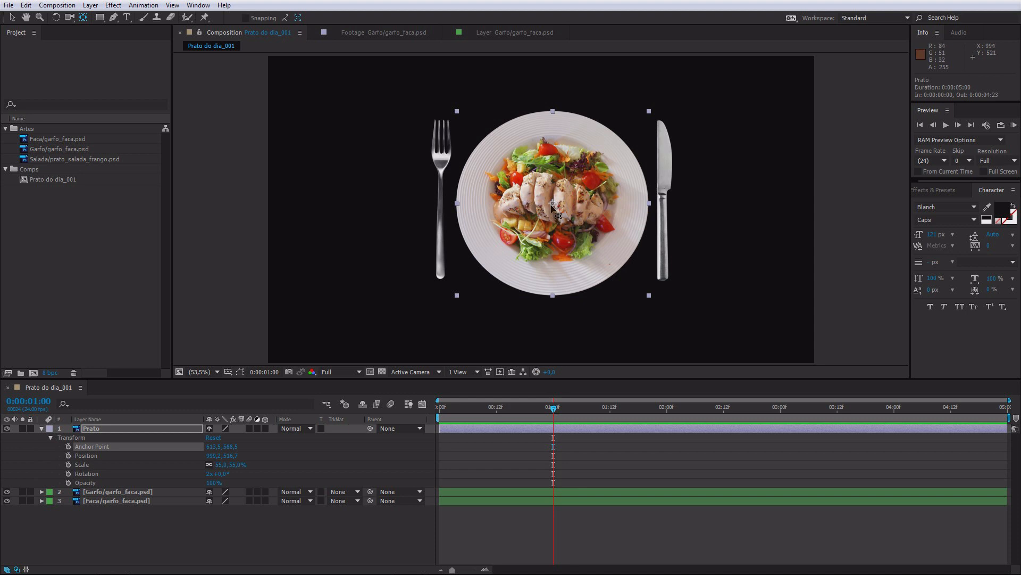
left_click_drag(553, 207, 513, 207)
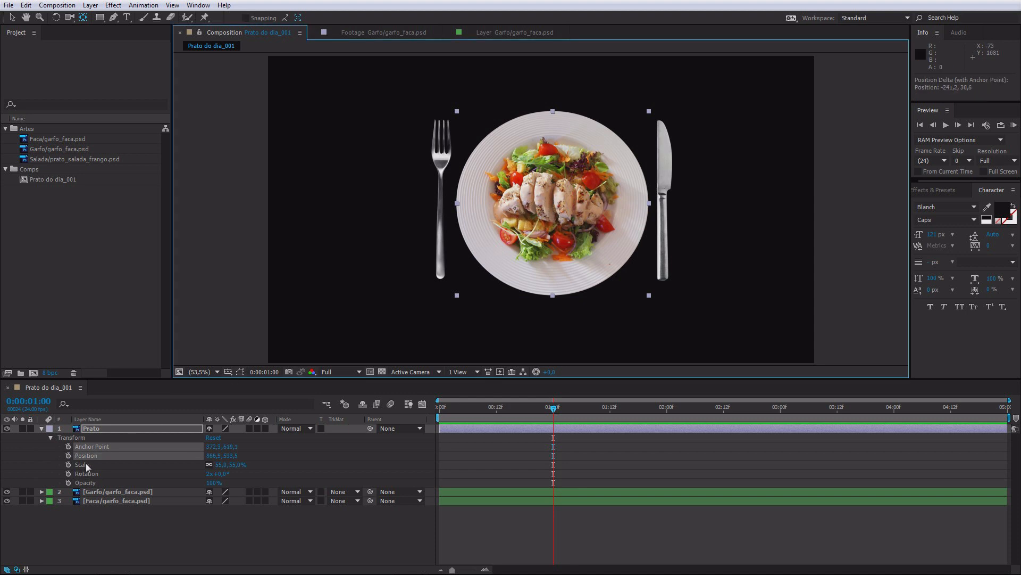
key("ctrl+z")
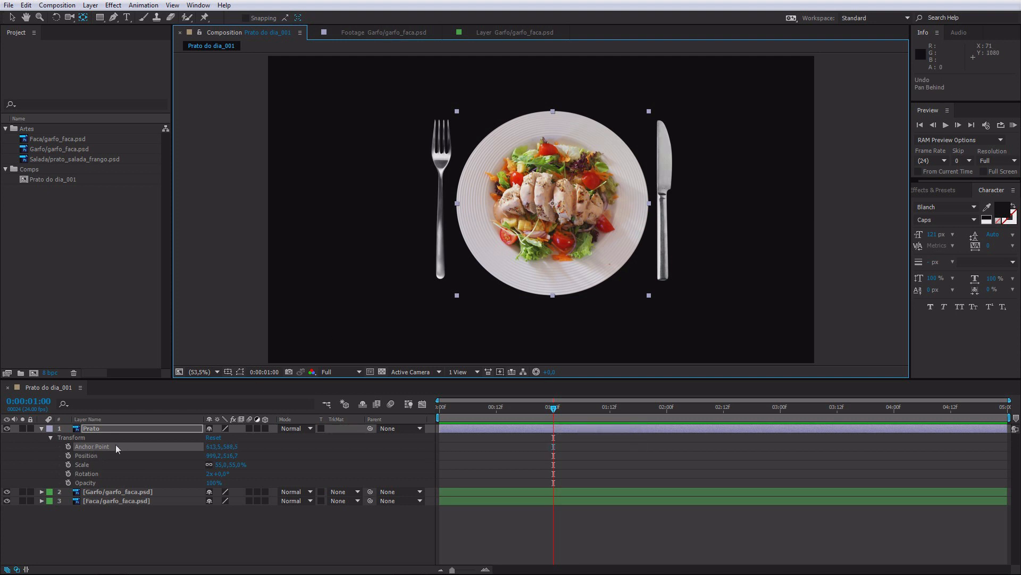
Step: Try scrubbing the Prato layer's horizontal Anchor Point and Position values, and undo the shifts
left_click_drag(214, 449, 194, 448)
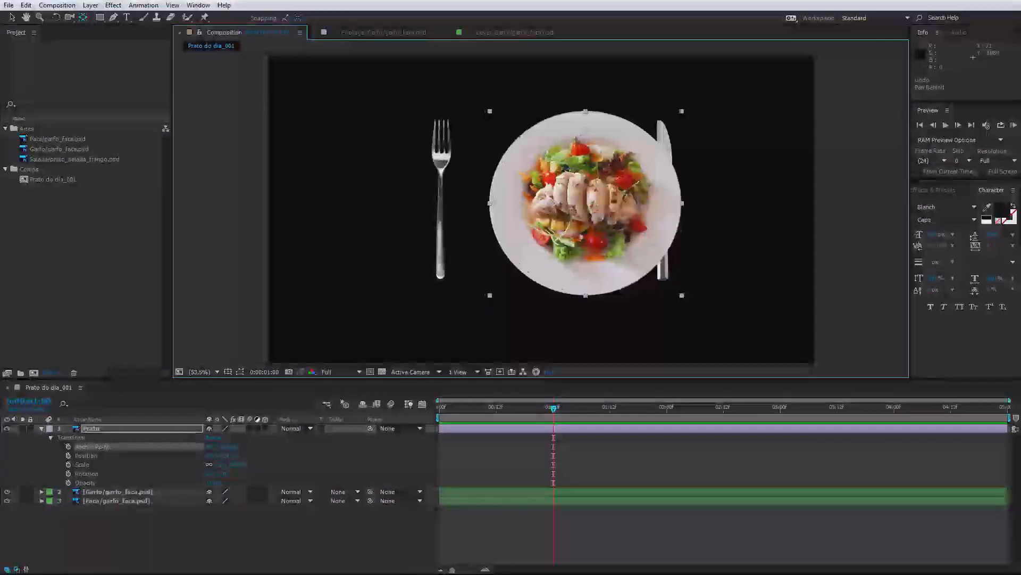
left_click_drag(2, 451, 66, 450)
left_click_drag(213, 448, 66, 454)
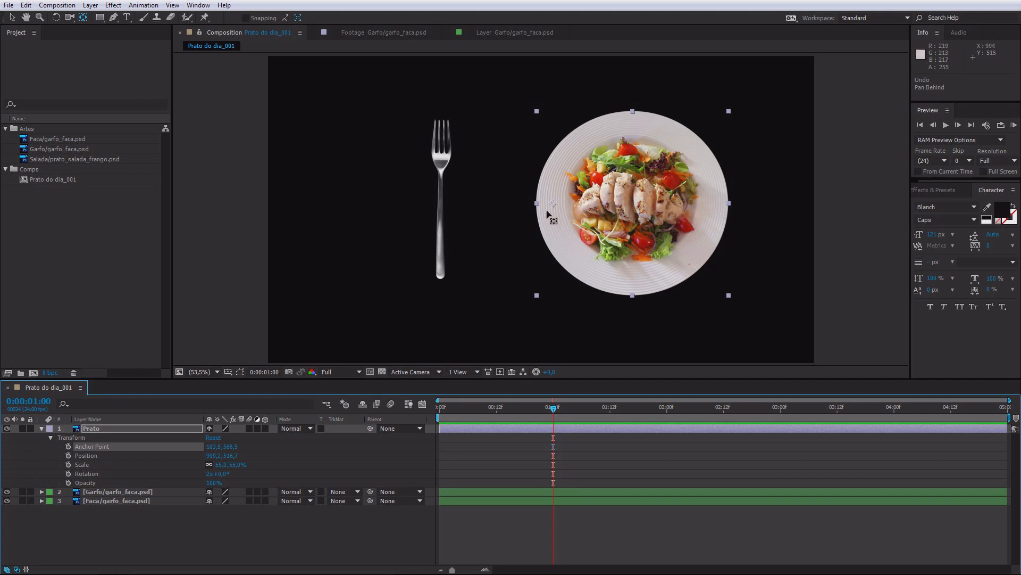
left_click_drag(207, 453, 696, 366)
key("ctrl+z")
key("ctrl+z")
Step: Set the Prato layer's Anchor Point to 0, 0, undo both coordinate changes and return to the Selection tool
left_click(214, 446)
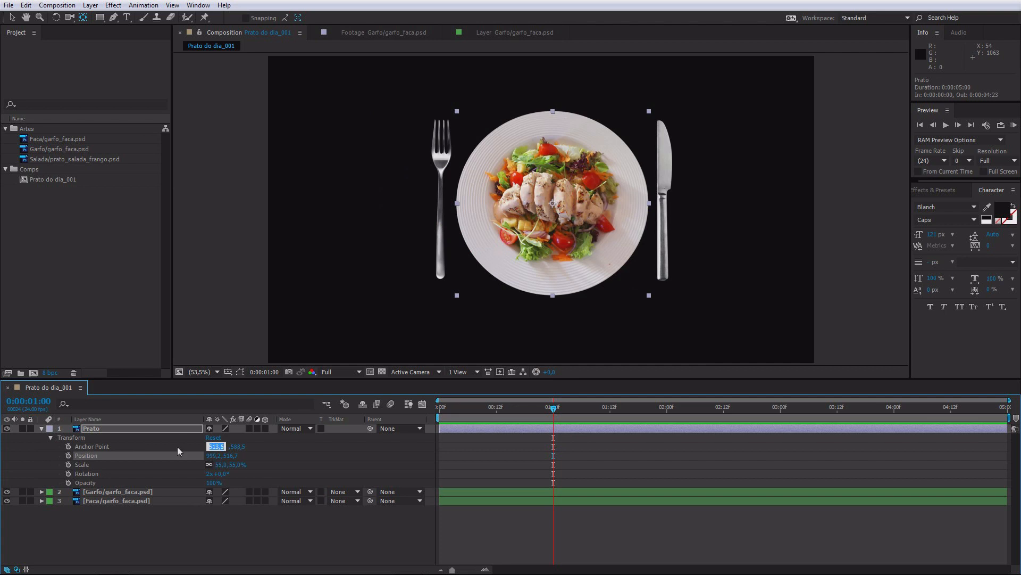
type("0")
key("Tab")
type("0")
key("Return")
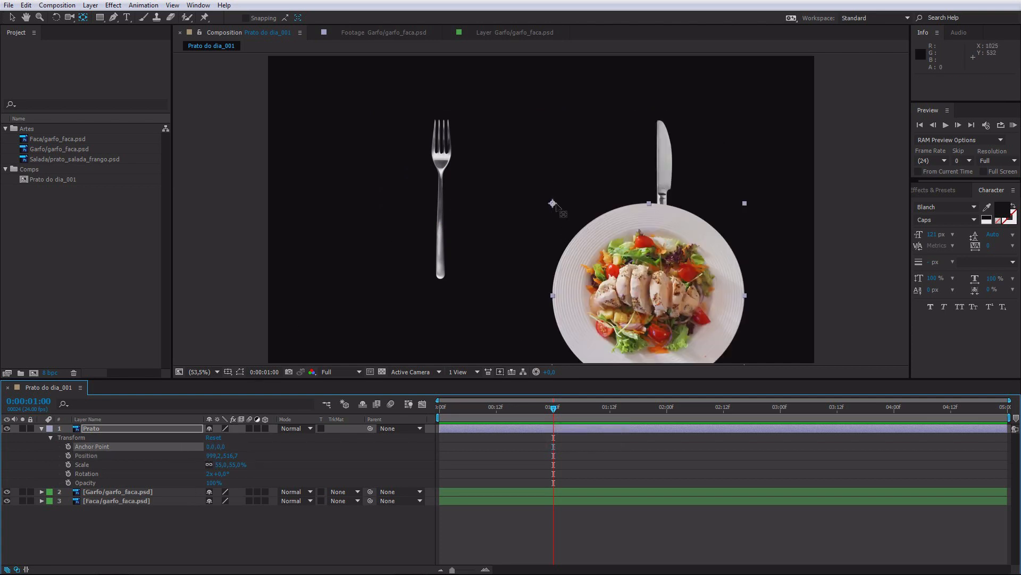
key("ctrl+z")
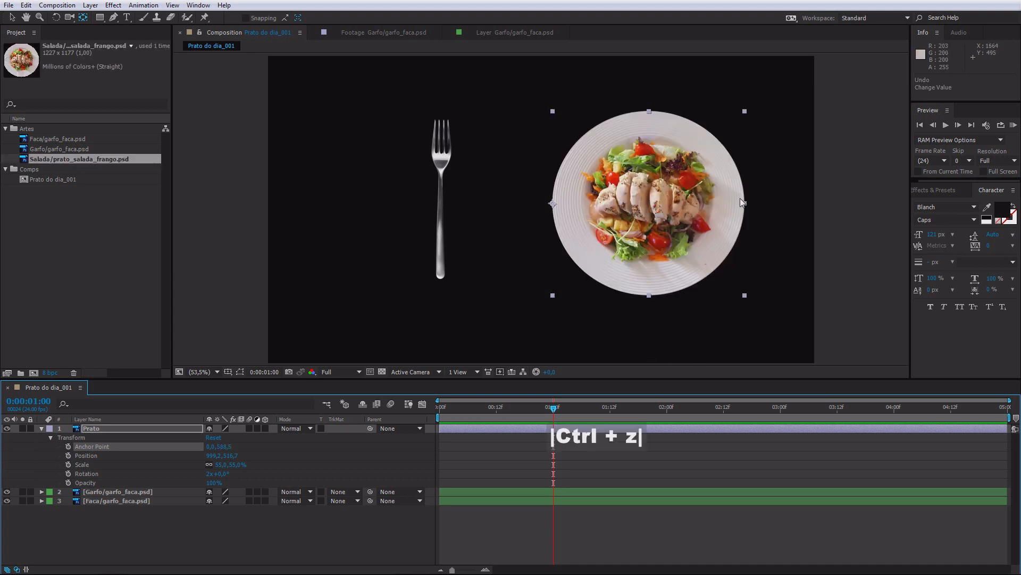
key("ctrl+z")
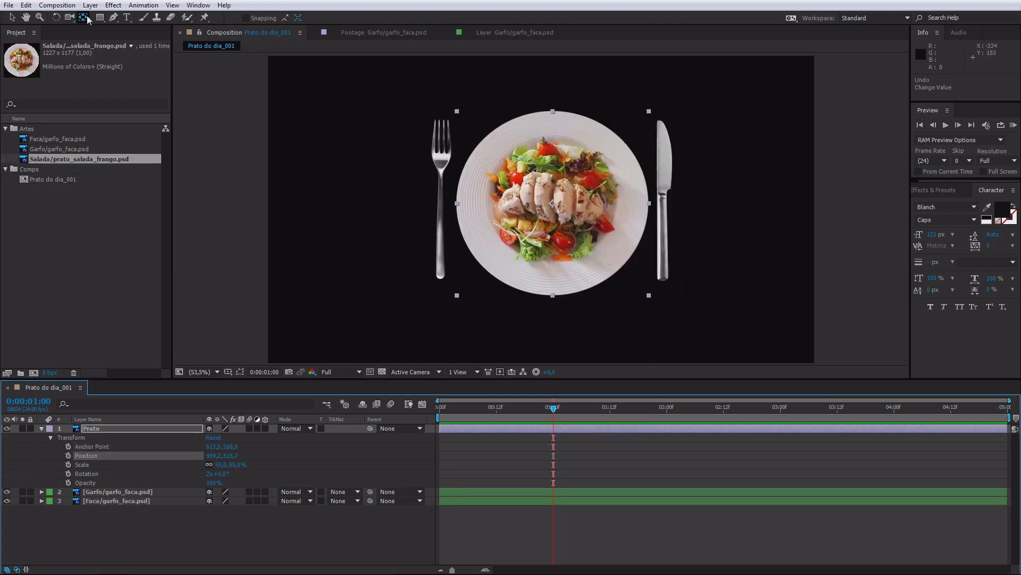
left_click(12, 17)
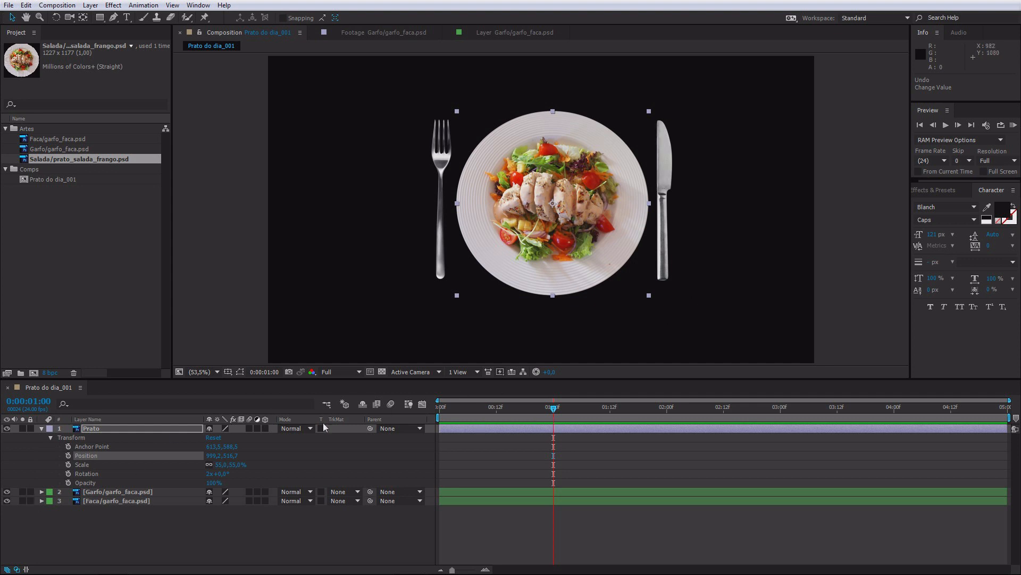
Step: Keyframe the Prato layer's Position at 0:00:01:00, and at 0:00:00:00 move the plate straight up out of frame to about 999.2, -331.6
left_click(610, 465)
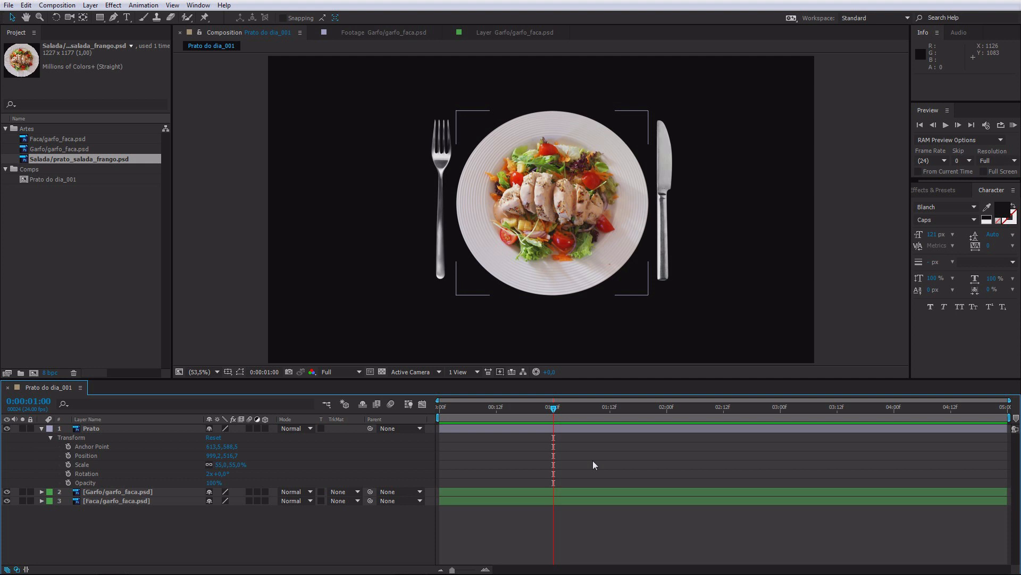
left_click(67, 456)
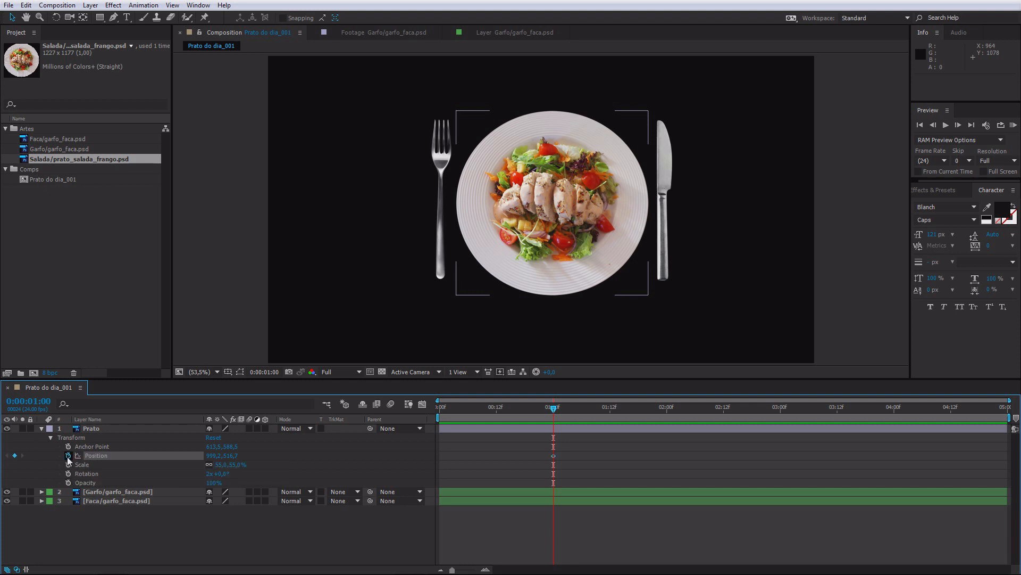
left_click(497, 408)
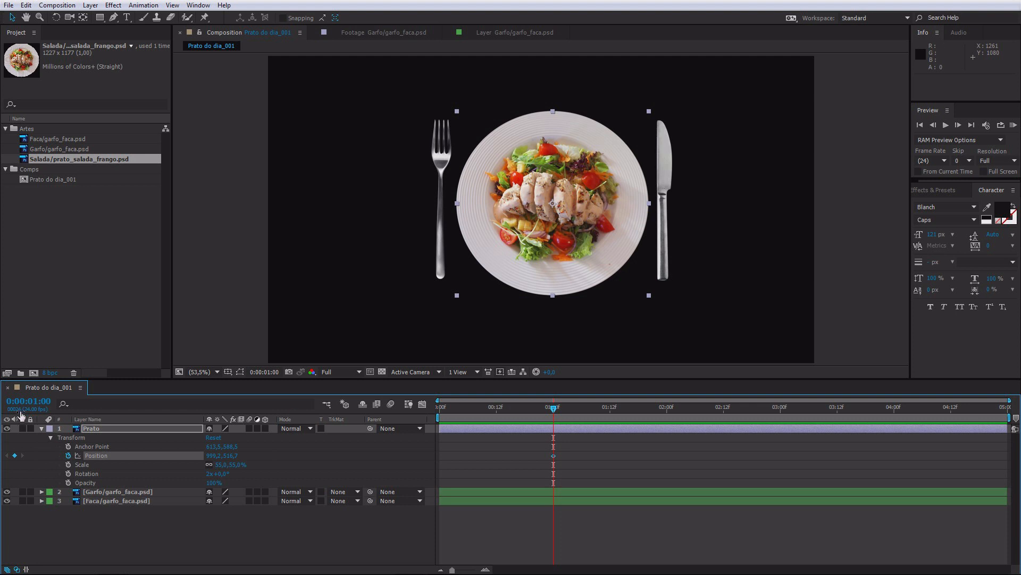
key("Home")
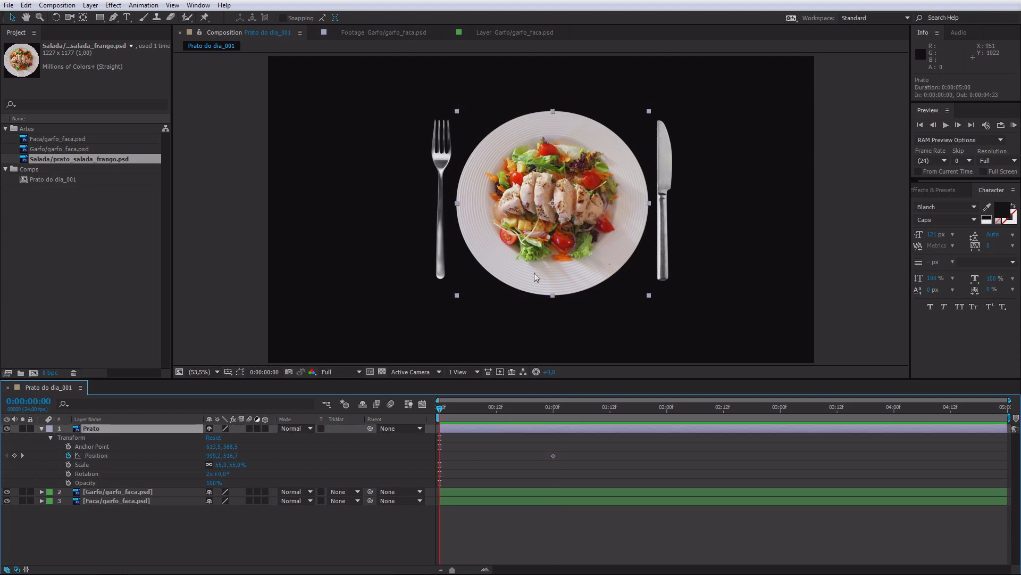
left_click_drag(557, 258, 540, 13)
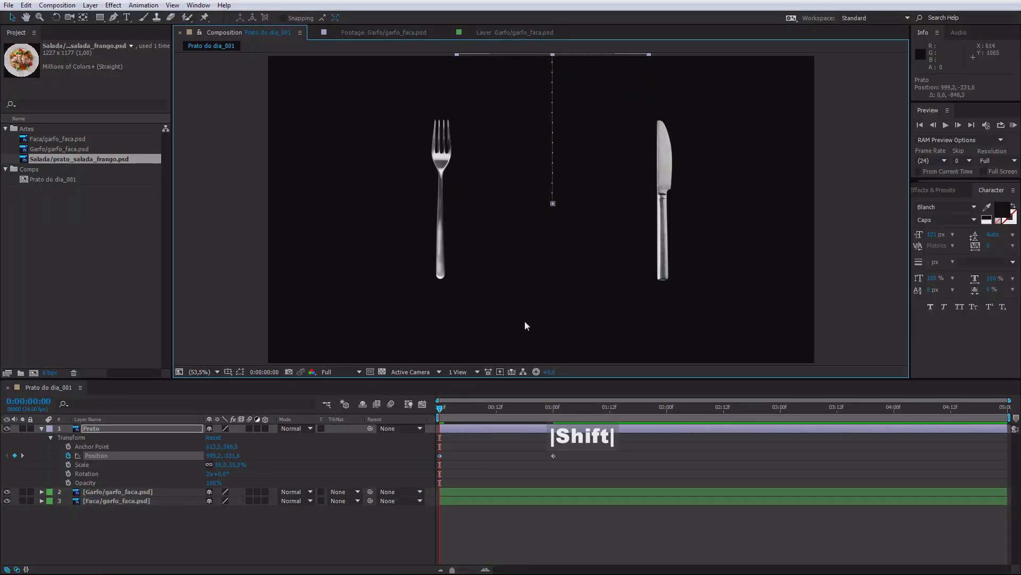
Step: Scrub through the first second to review the plate's entrance between its two Position keyframes, ending at 0:00:01:00
left_click(512, 454)
left_click(502, 407)
left_click_drag(501, 407, 491, 407)
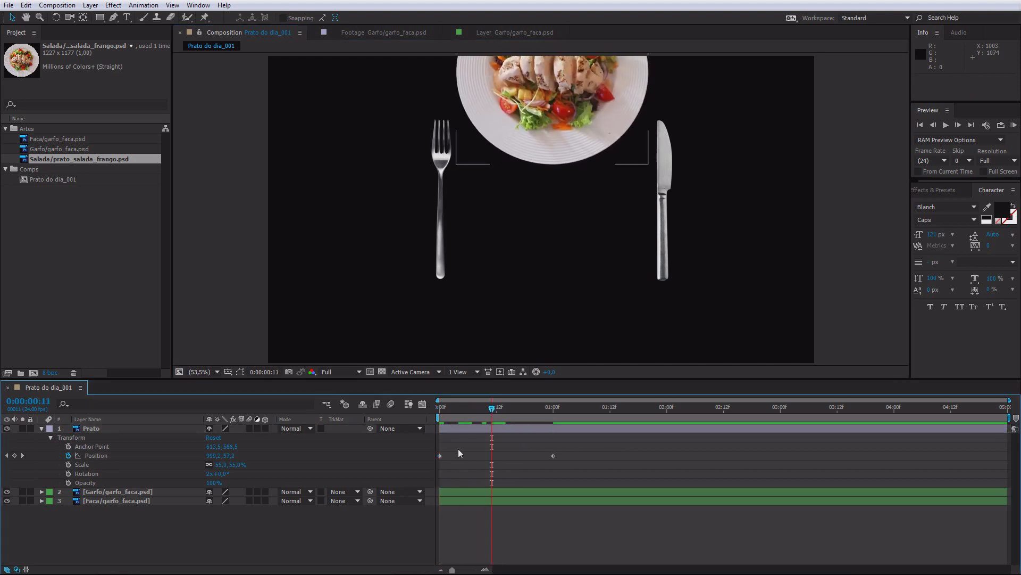
left_click(440, 455)
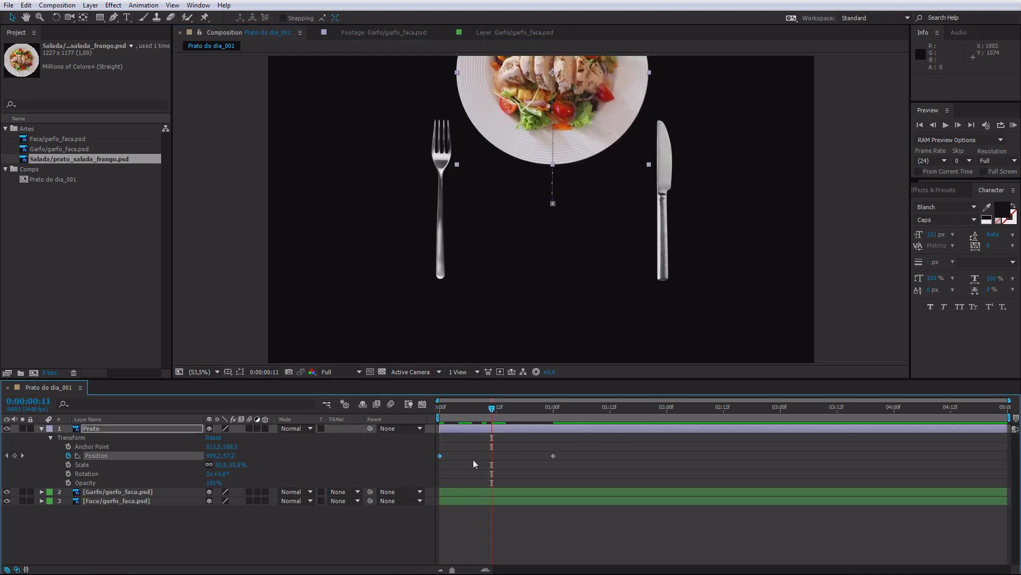
left_click_drag(479, 413, 507, 397)
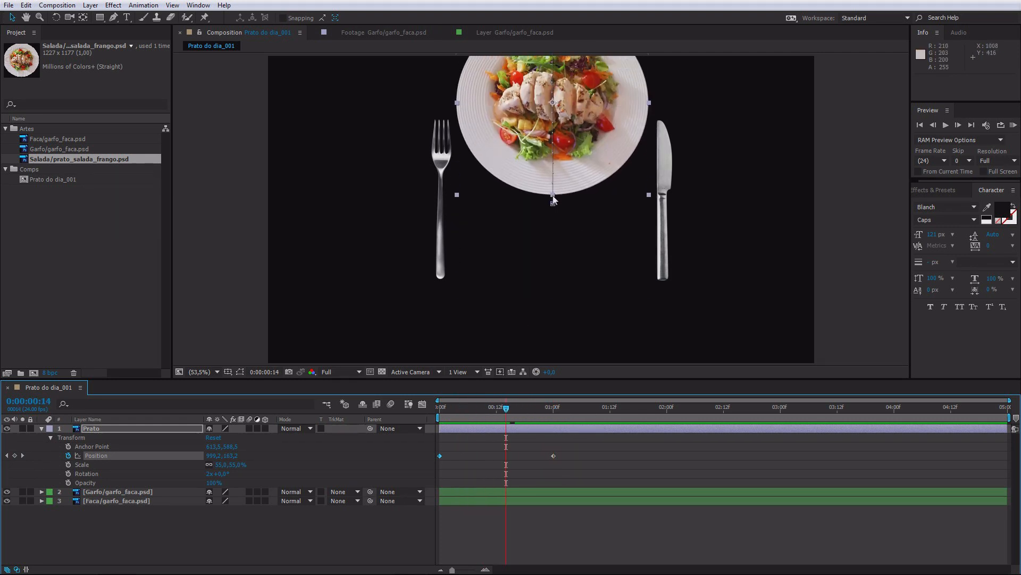
left_click_drag(453, 409, 477, 409)
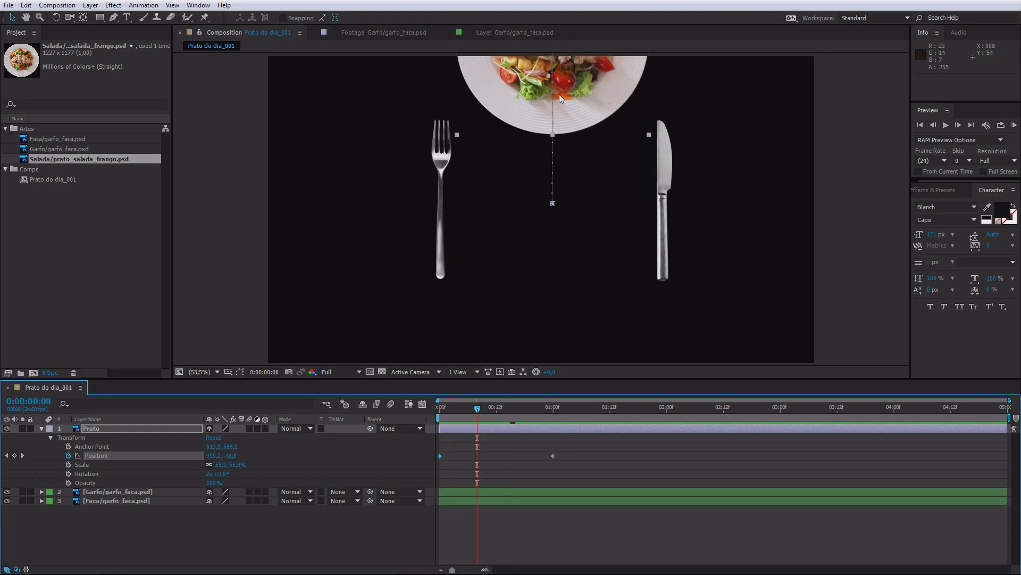
left_click_drag(458, 408, 553, 420)
left_click(570, 329)
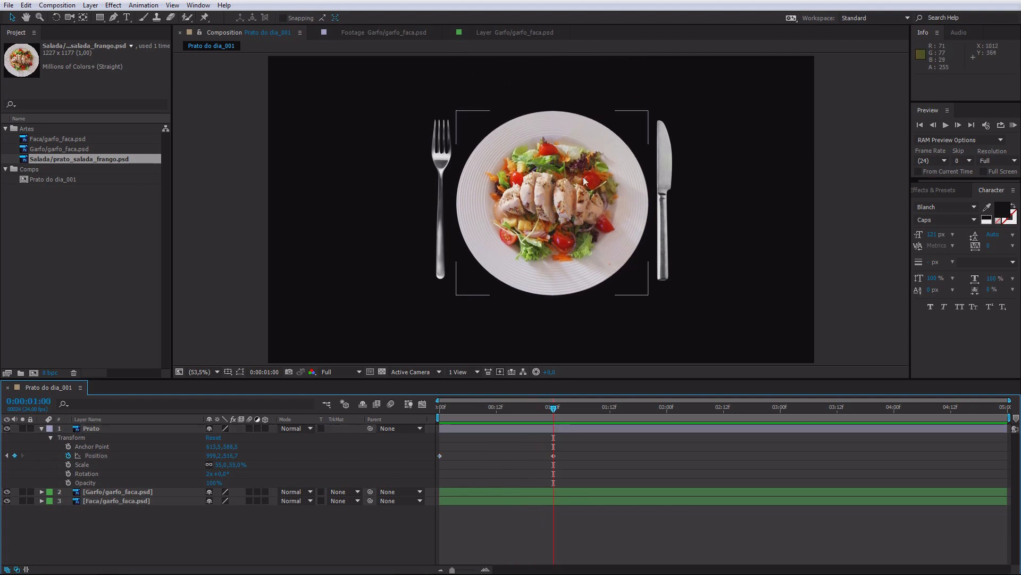
Step: Set the Prato layer's Rotation turns to 0 and add a Rotation keyframe at 0:00:01:00
left_click(208, 474)
type("0")
key("Return")
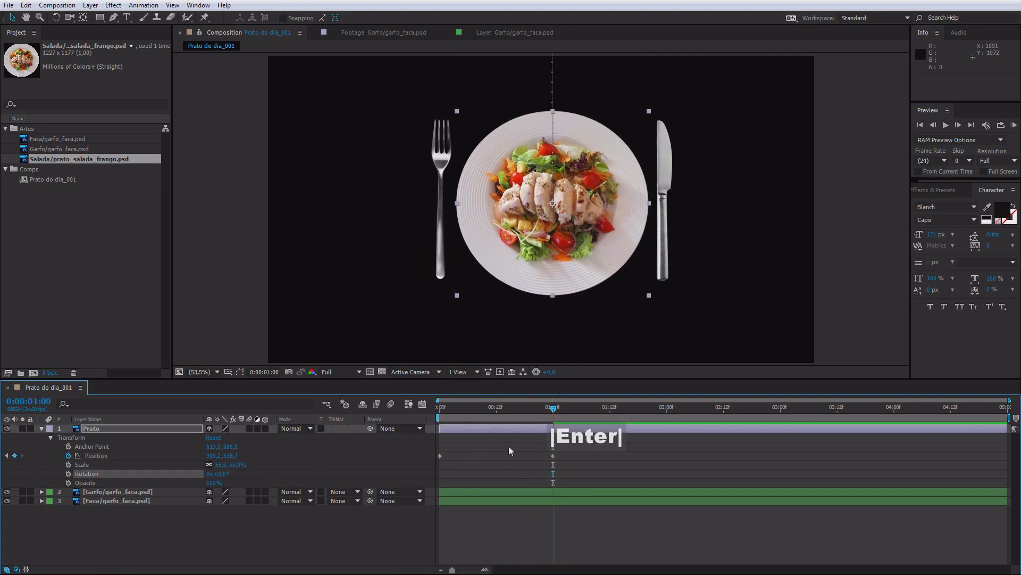
left_click(474, 449)
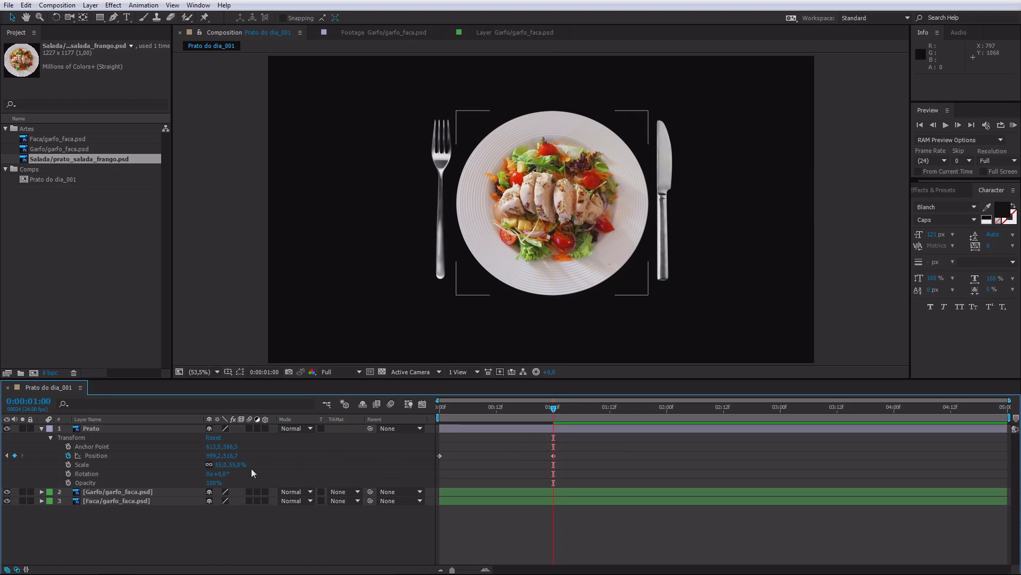
left_click(68, 474)
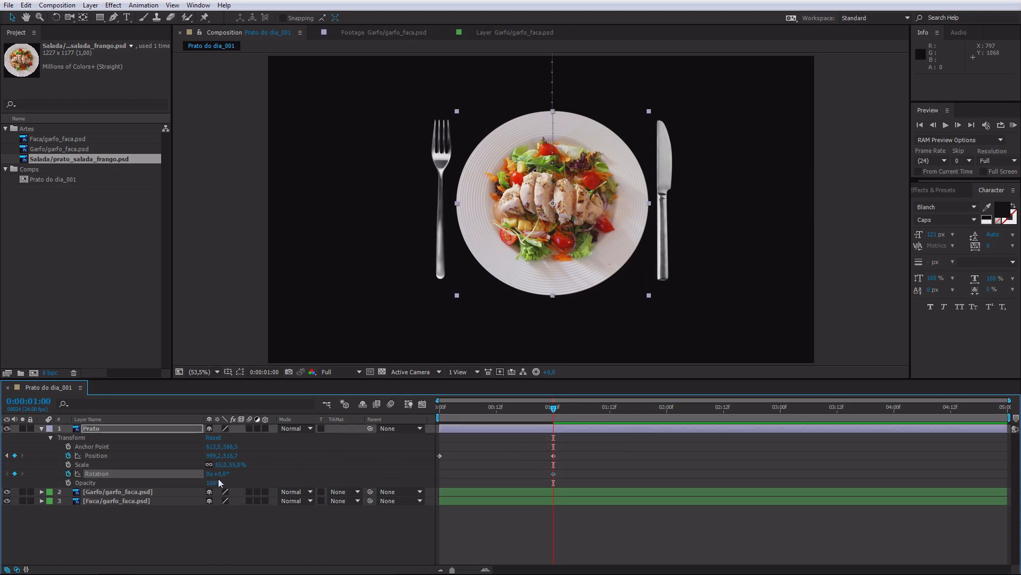
Step: At 0:00:00:00, set the Prato layer's Rotation to -1x-180° as the starting keyframe
left_click_drag(554, 409, 437, 421)
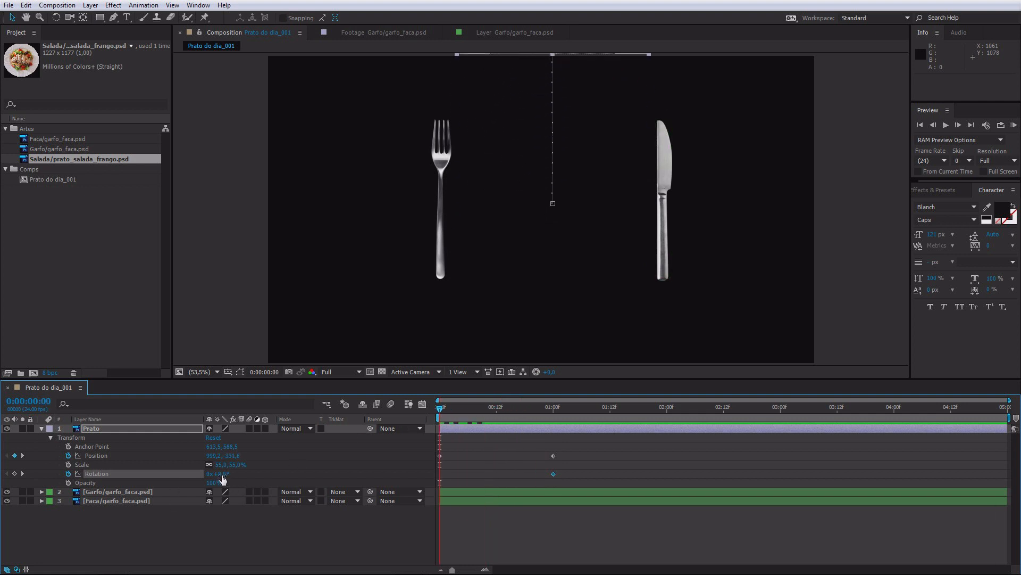
left_click_drag(222, 479, 14, 495)
left_click_drag(118, 483, 81, 484)
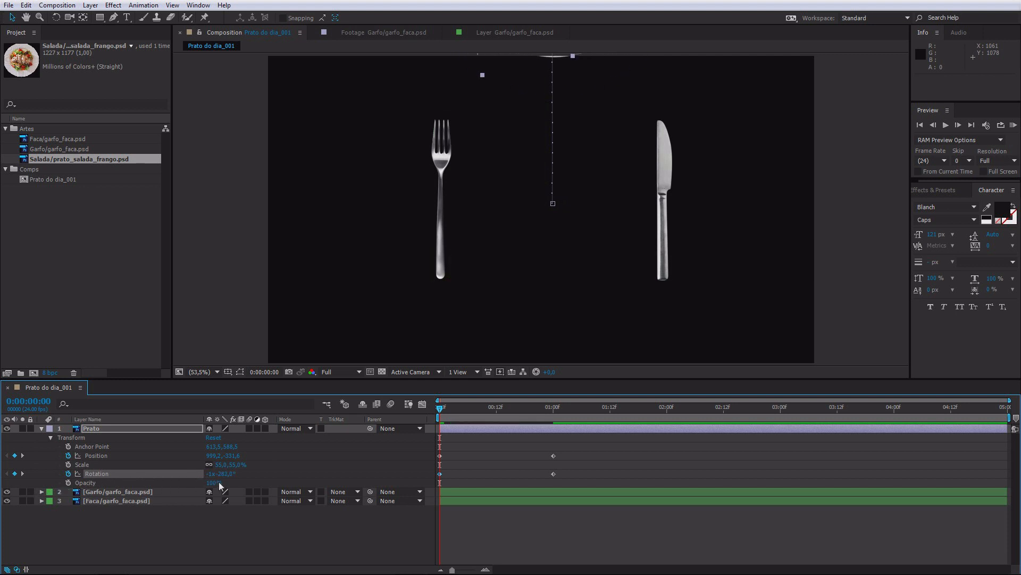
left_click_drag(226, 474, 246, 475)
left_click(224, 474)
type("-180")
key("Return")
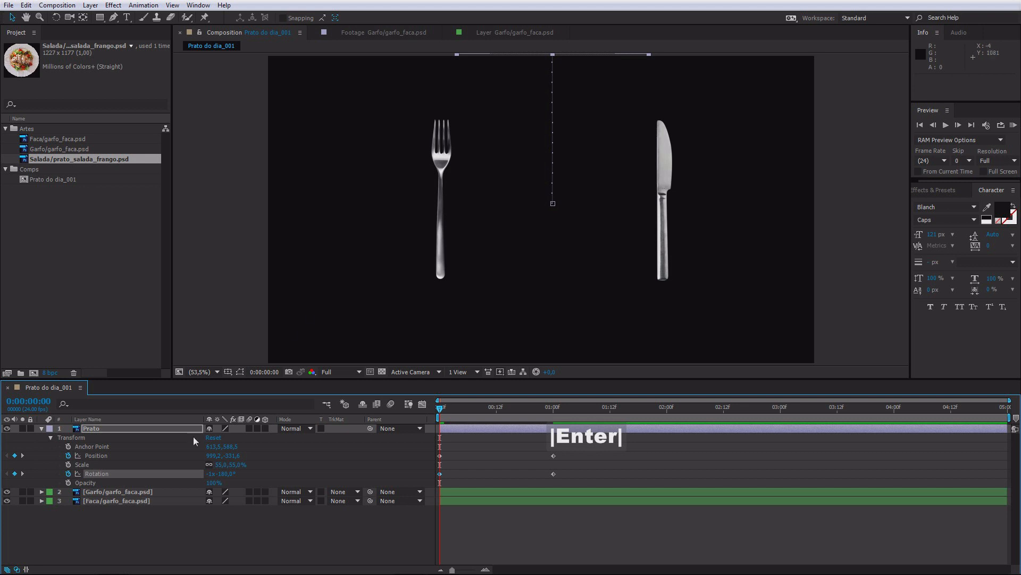
Step: Try ending the work area at 0:00:01:02 and extend it back to the composition's last frame
left_click_drag(554, 413, 612, 409)
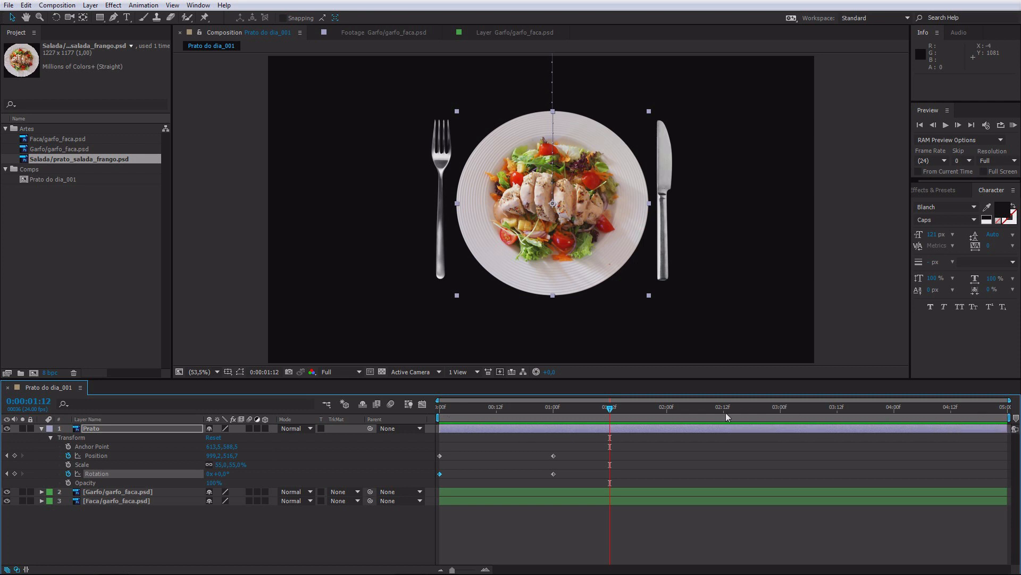
left_click(1004, 419)
left_click_drag(1009, 418, 568, 420)
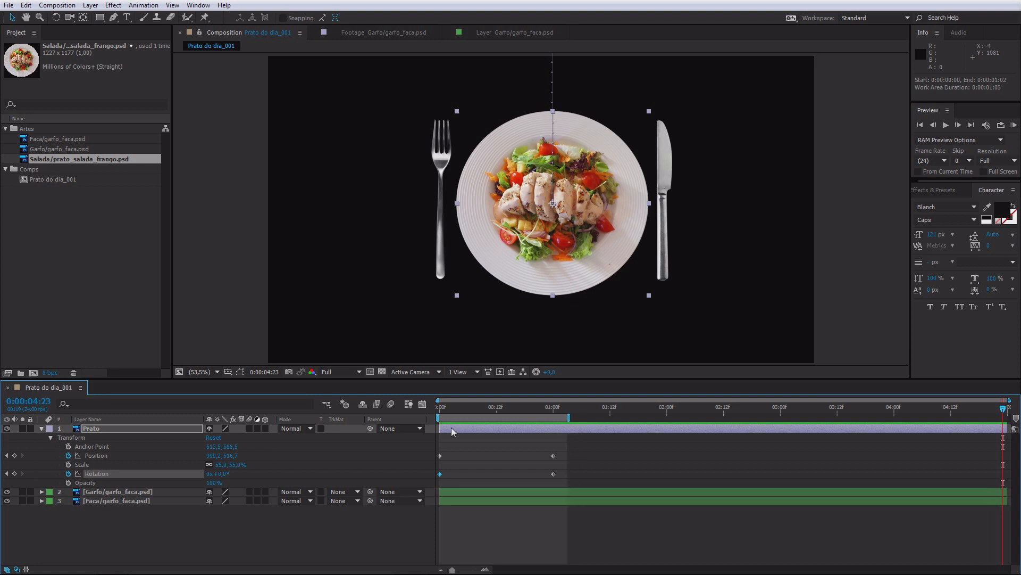
key("n")
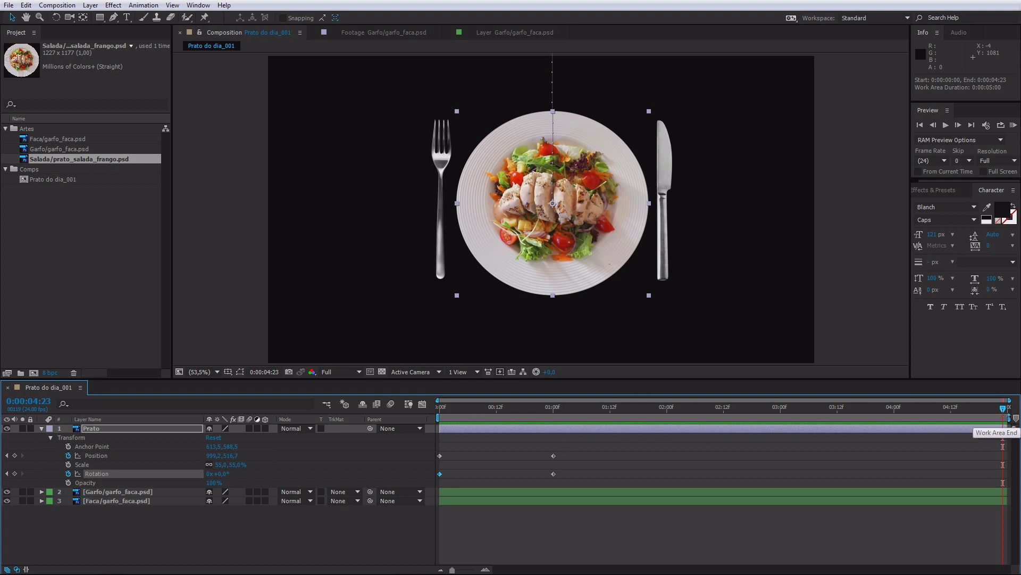
Step: Shorten the work area to end at 0:00:01:09 and play a RAM preview of the plate animation
left_click_drag(1010, 419, 596, 419)
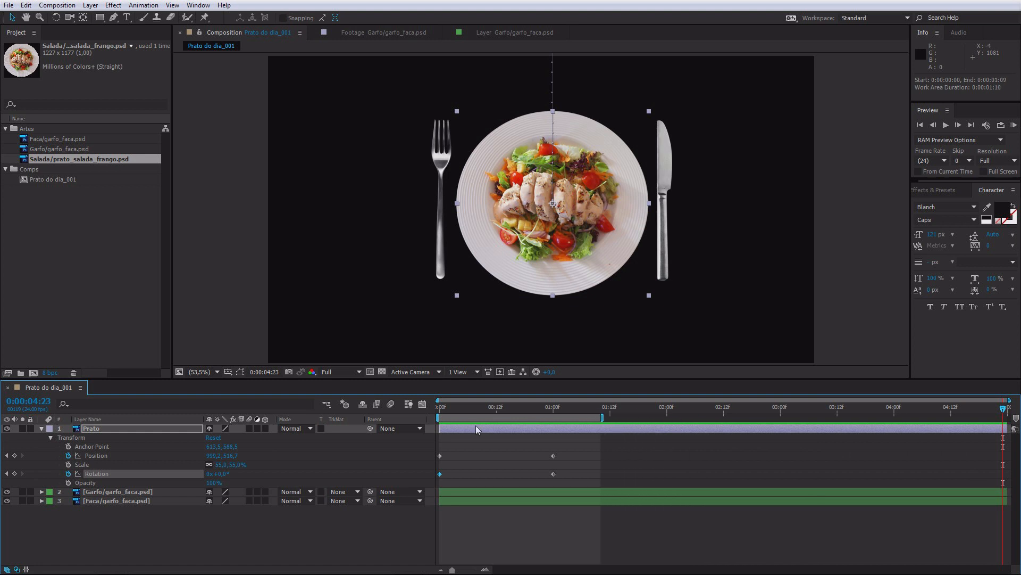
left_click_drag(477, 418, 450, 416)
left_click(1014, 127)
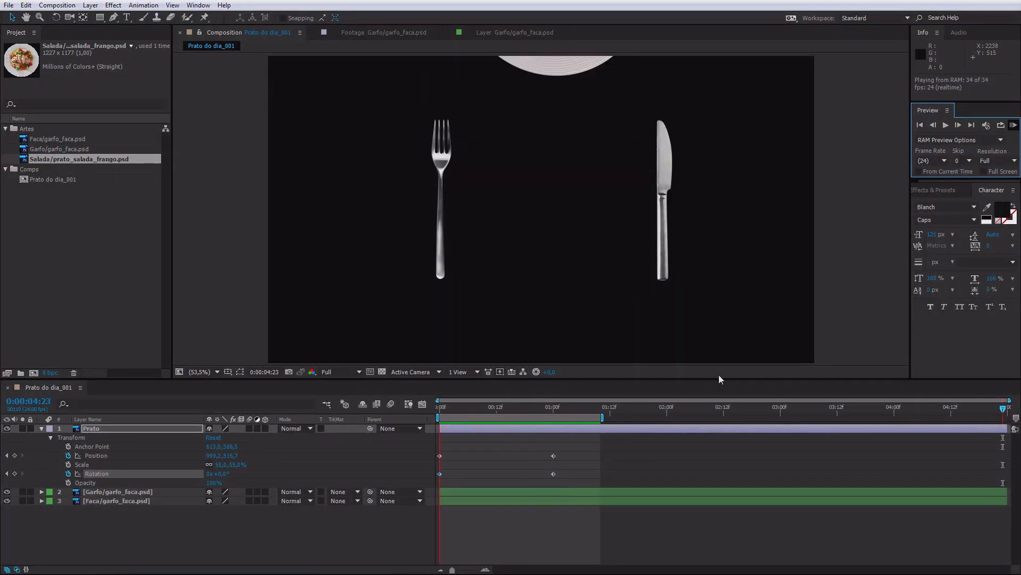
Step: Move the Prato layer's final Position and Rotation keyframes together to 0:00:00:12 and RAM preview the faster entrance
left_click_drag(481, 410, 542, 409)
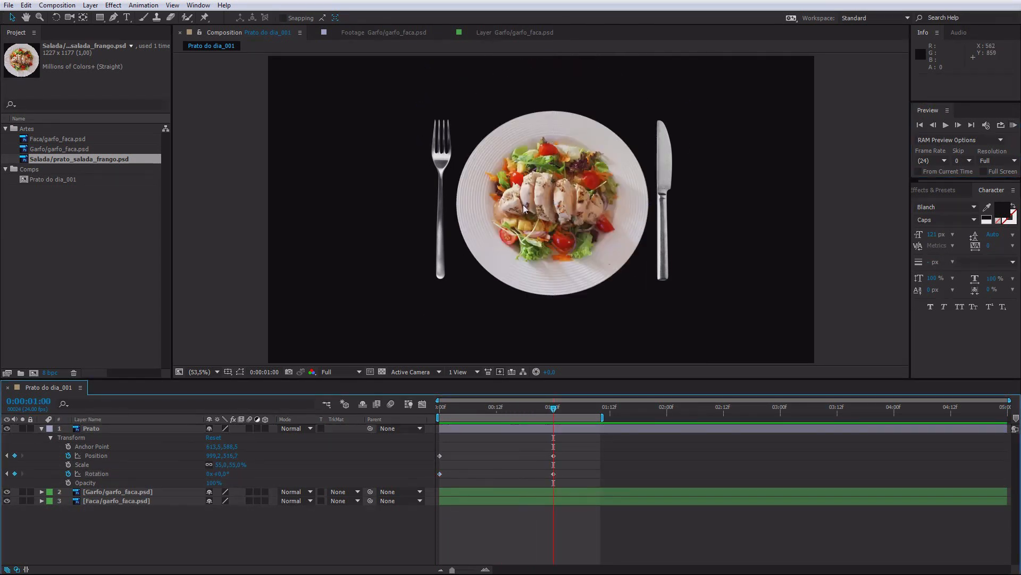
left_click_drag(570, 445, 539, 481)
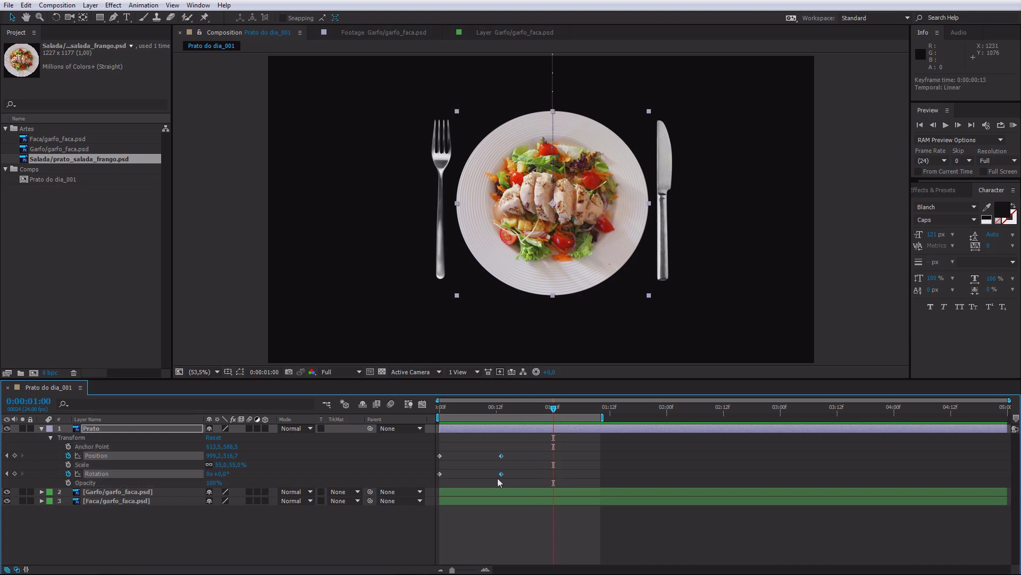
left_click_drag(501, 456, 497, 456)
left_click(492, 408)
left_click_drag(493, 413, 496, 409)
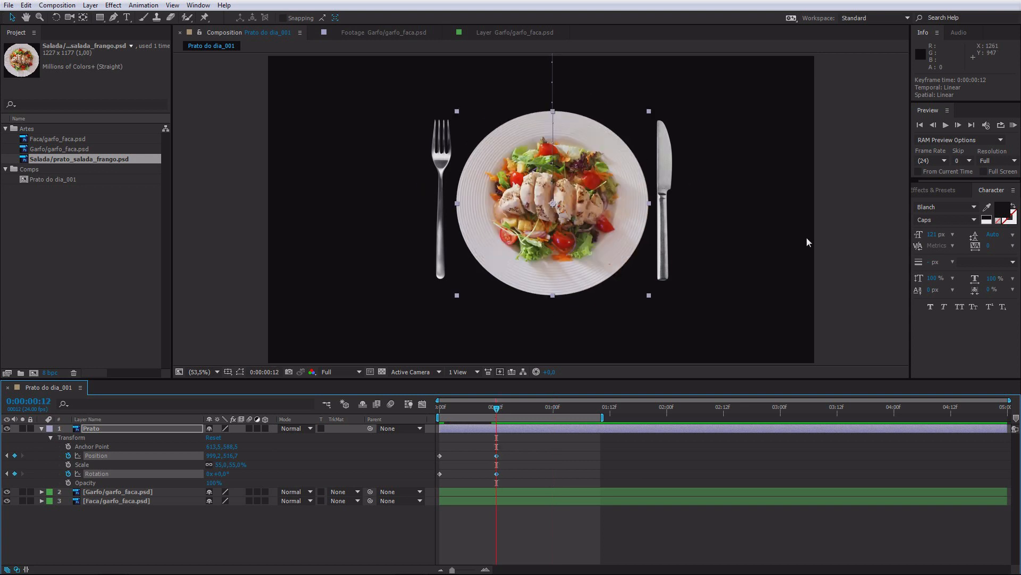
left_click(1013, 125)
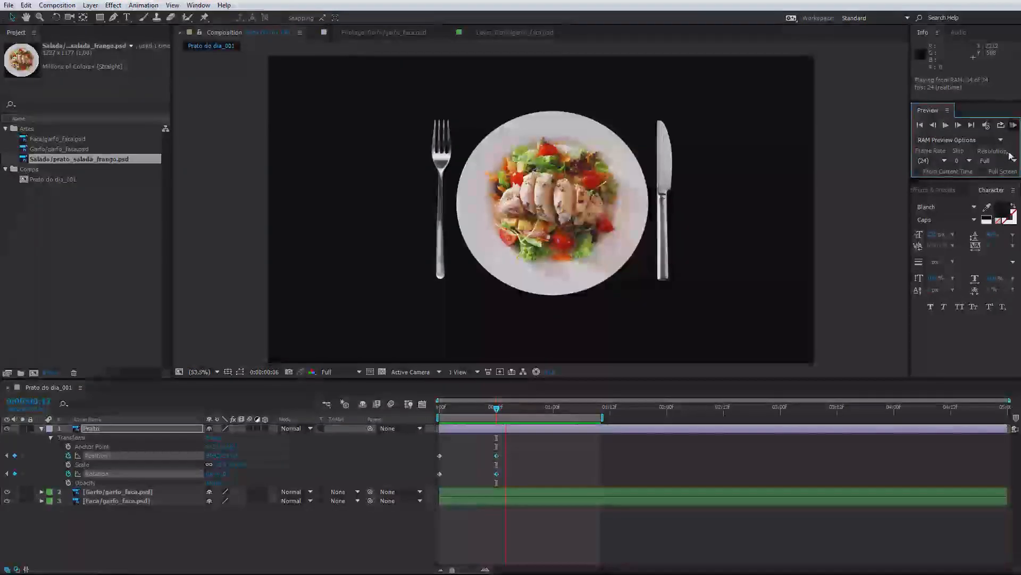
Step: Step to 0:00:00:12 and jump back and forth between the Prato layer's two Position keyframes
left_click_drag(464, 409, 496, 412)
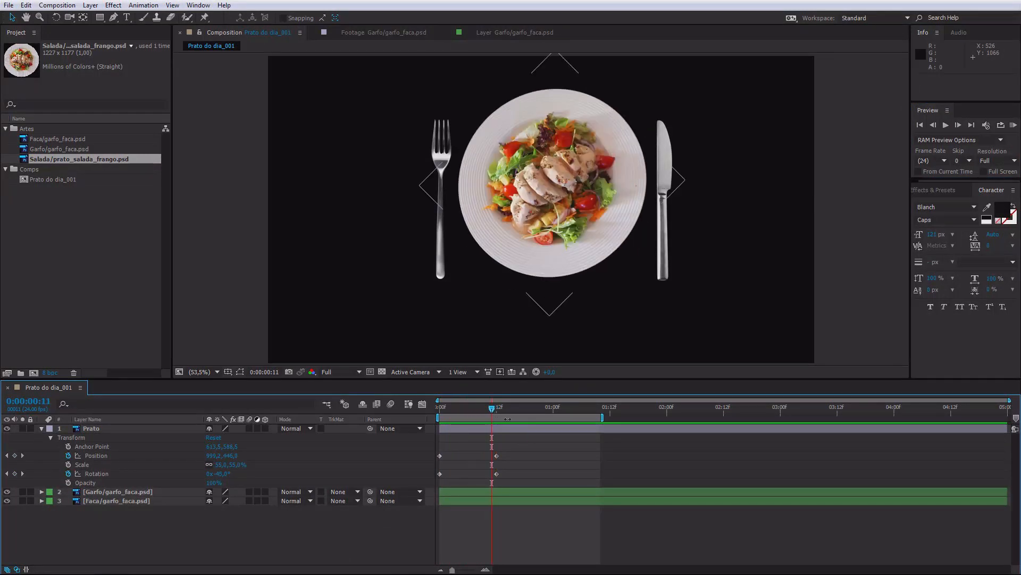
key("Page_Down")
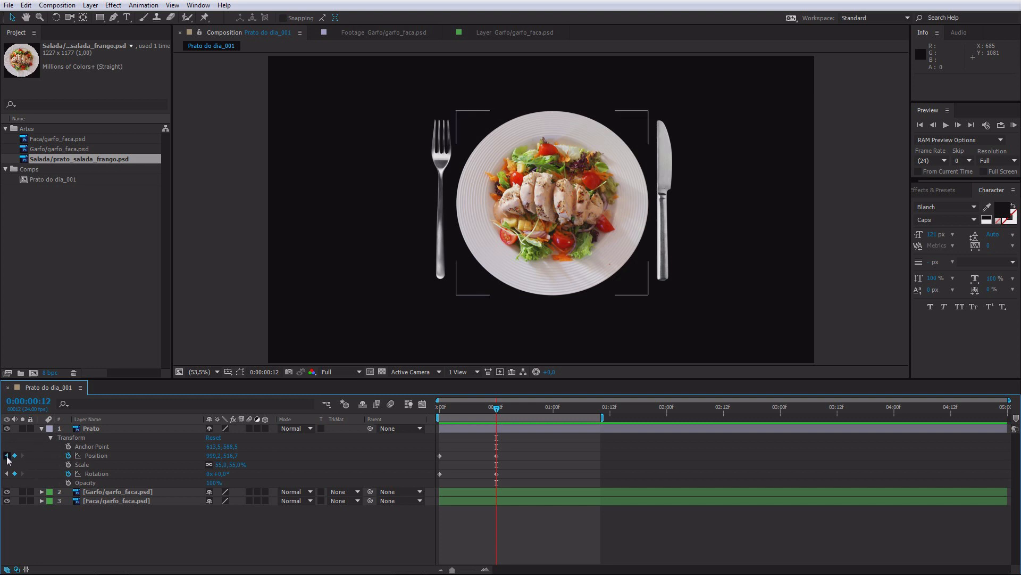
left_click(7, 456)
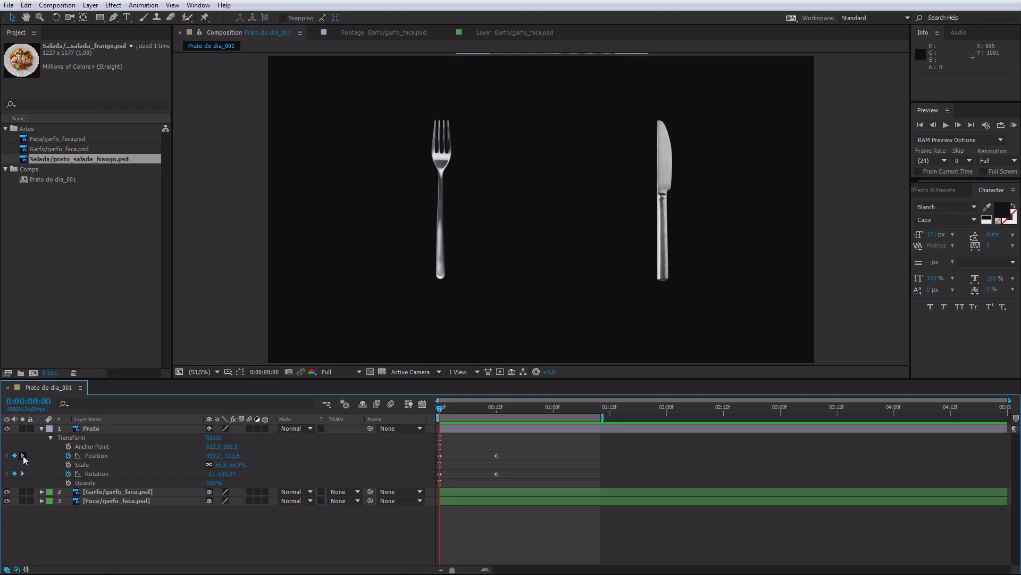
left_click(22, 455)
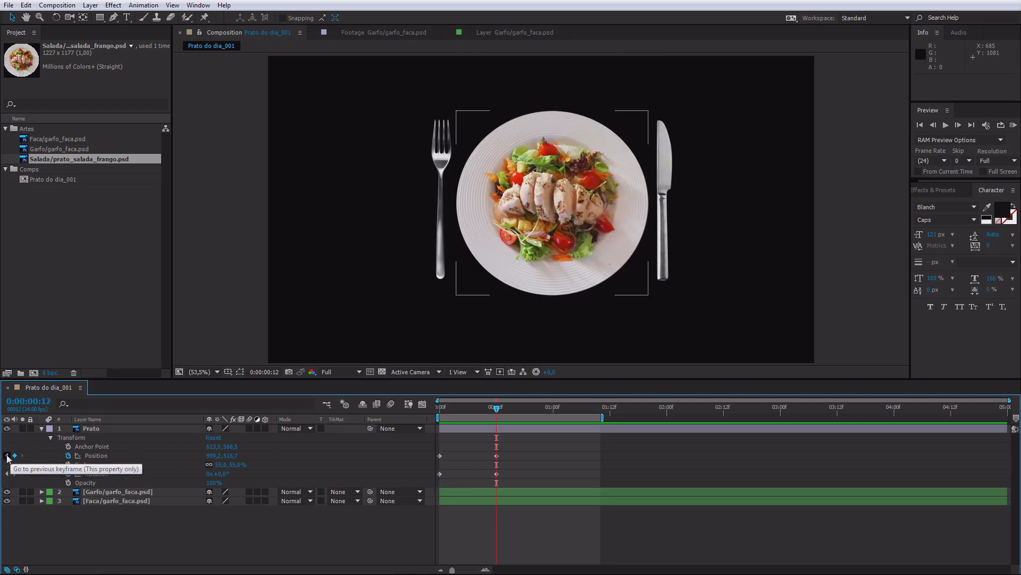
left_click(7, 456)
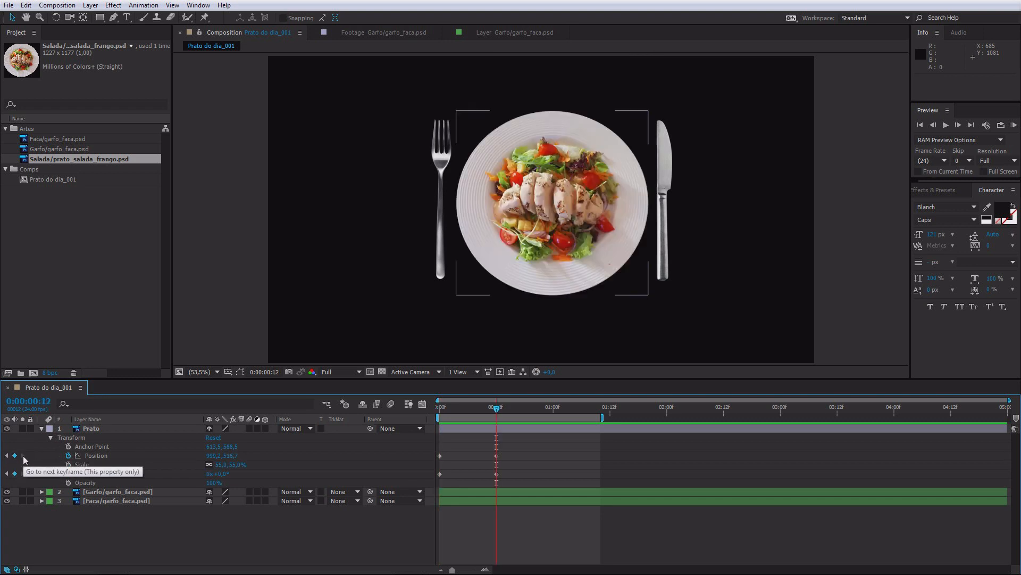
left_click(23, 455)
Step: Try adding an extra Position keyframe to the Prato layer at 0:00:00:21 and delete it
left_click_drag(496, 408, 505, 410)
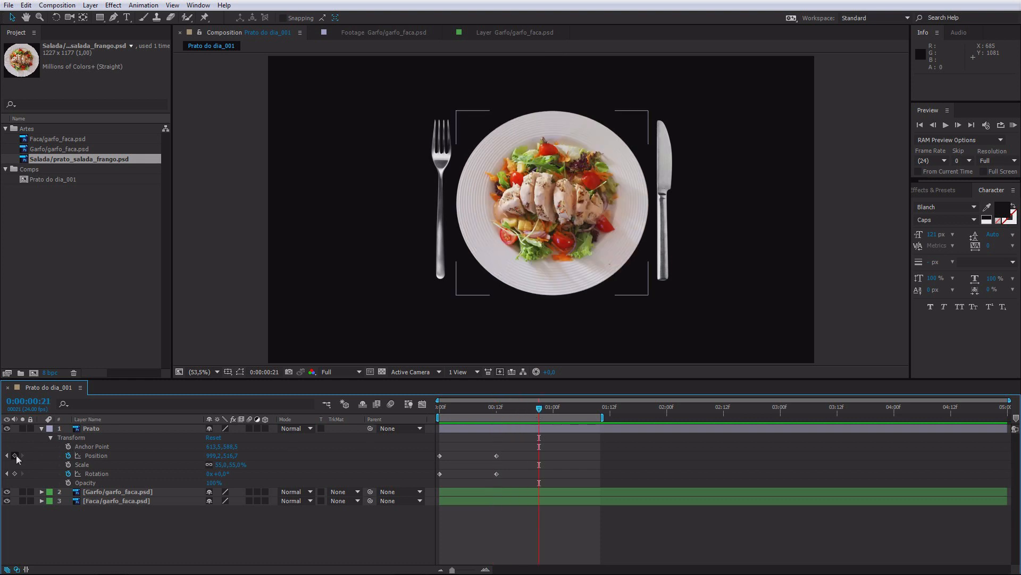
left_click(15, 455)
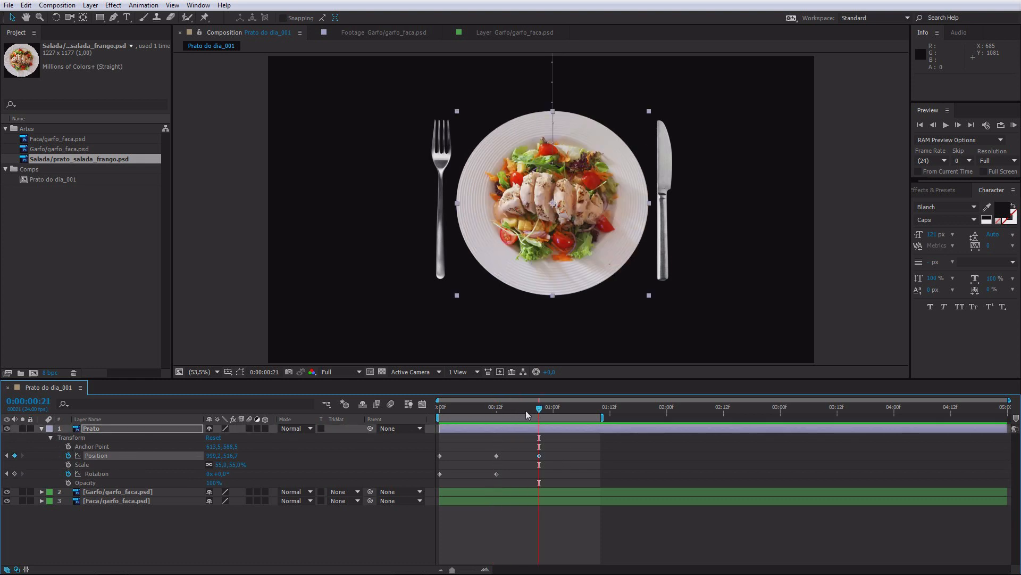
left_click_drag(505, 415, 542, 423)
left_click_drag(541, 412, 499, 466)
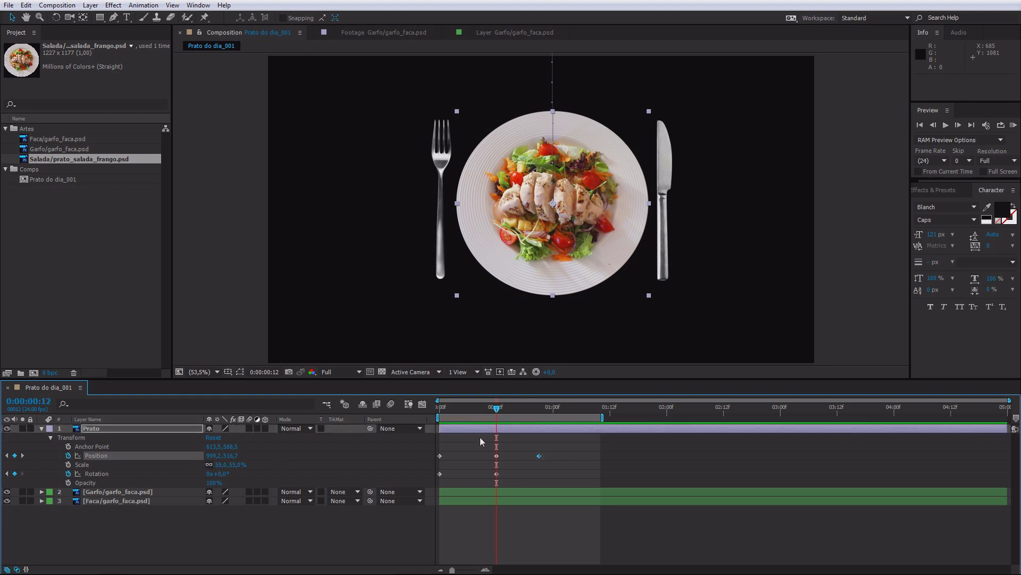
key("Delete")
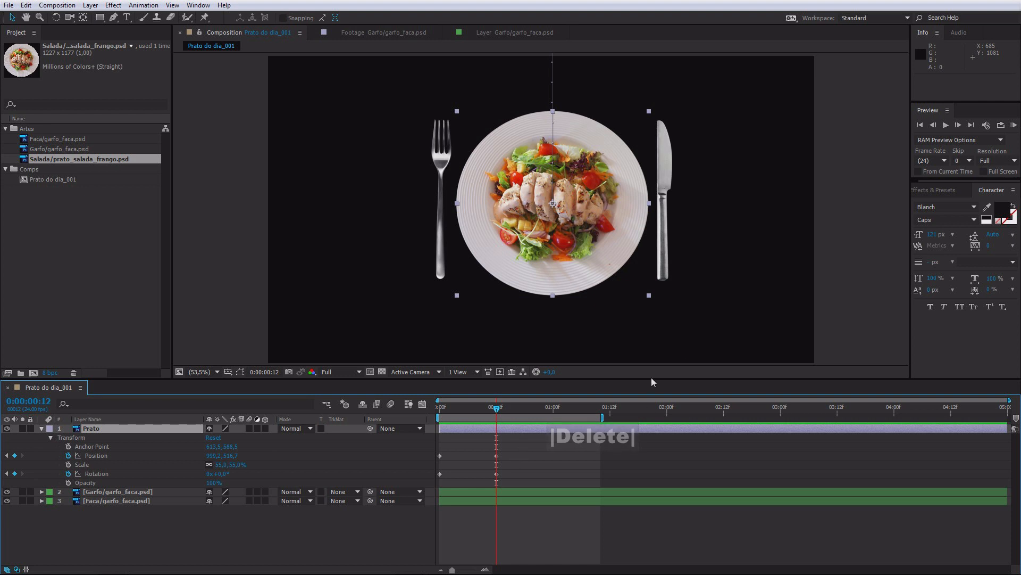
Step: Return to the first frame and RAM preview the plate's entrance within the shortened work area
key("Home")
left_click(1014, 124)
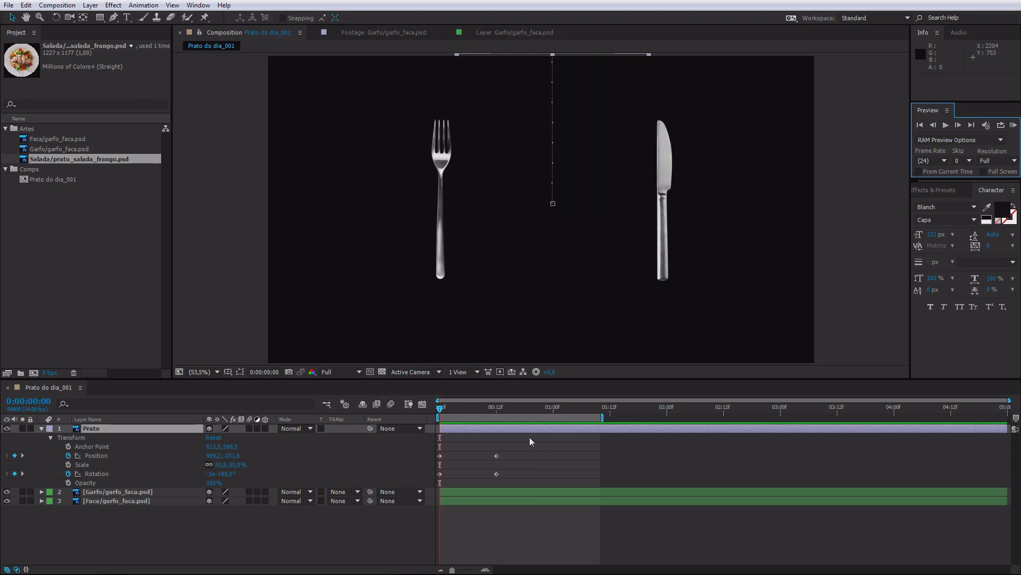
Step: Apply Easy Ease to the Prato layer's Position and Rotation keyframes at 0:00:00:12
left_click(496, 407)
left_click_drag(514, 442, 488, 494)
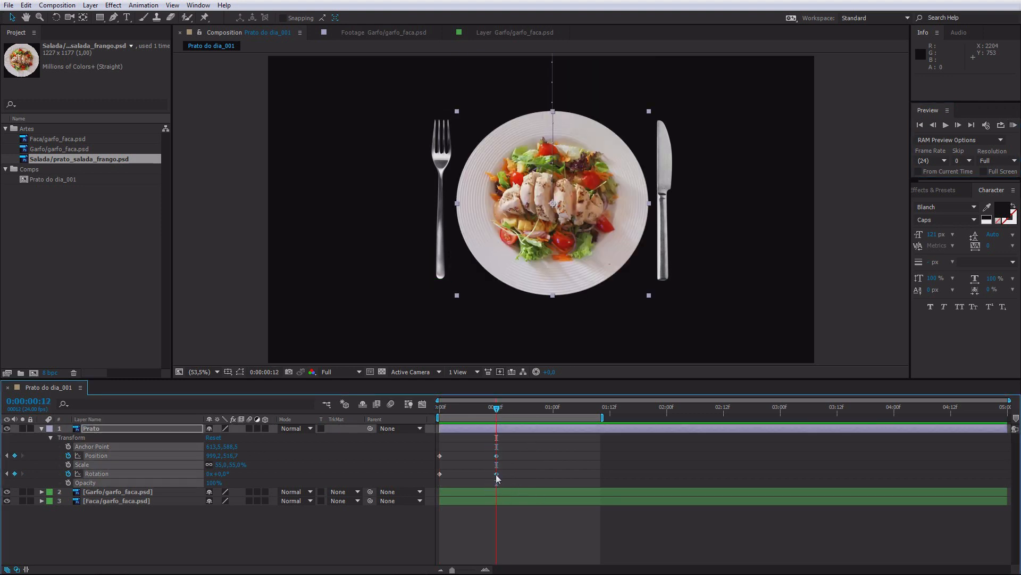
right_click(497, 474)
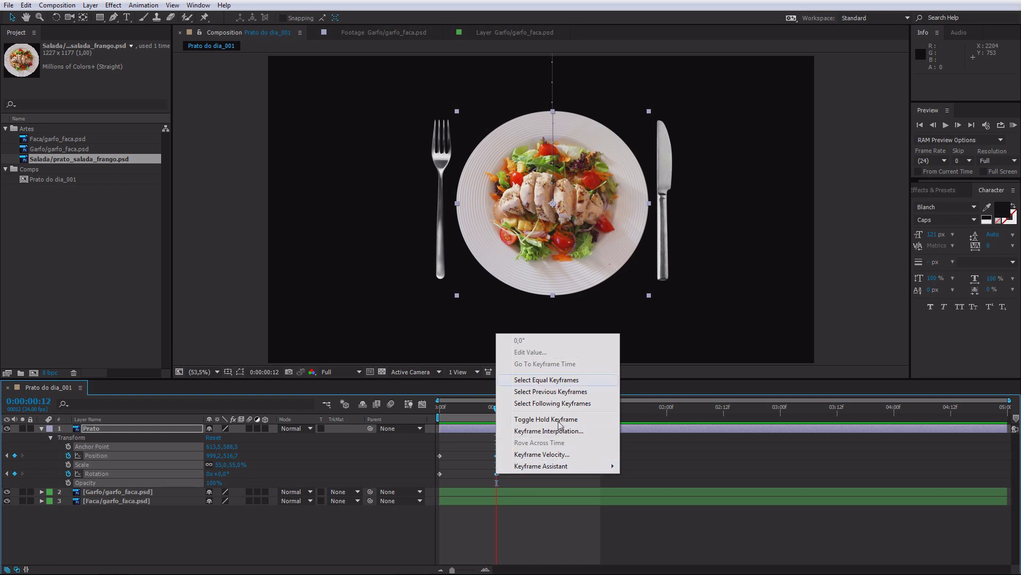
mouse_move(537, 469)
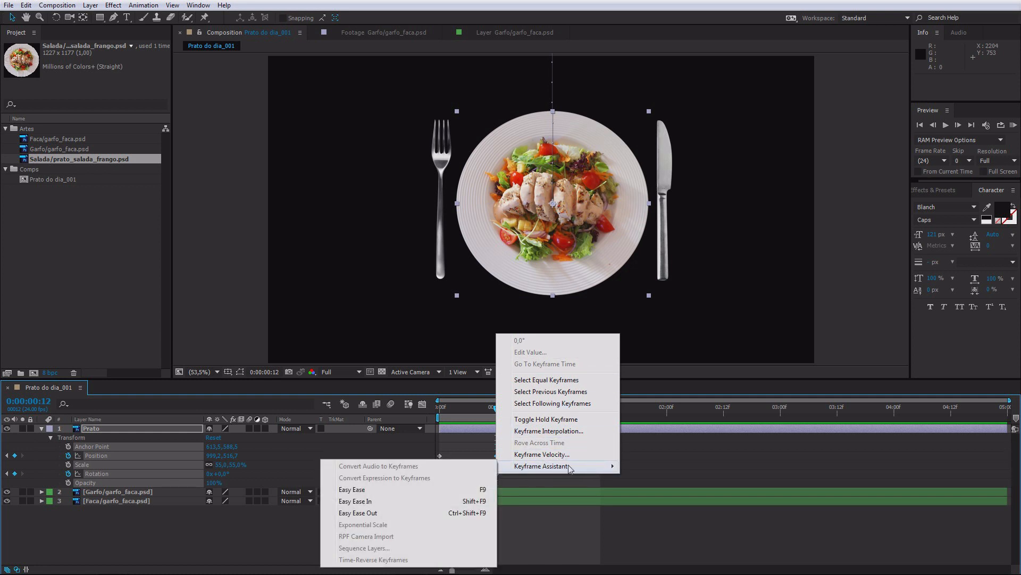
left_click(352, 490)
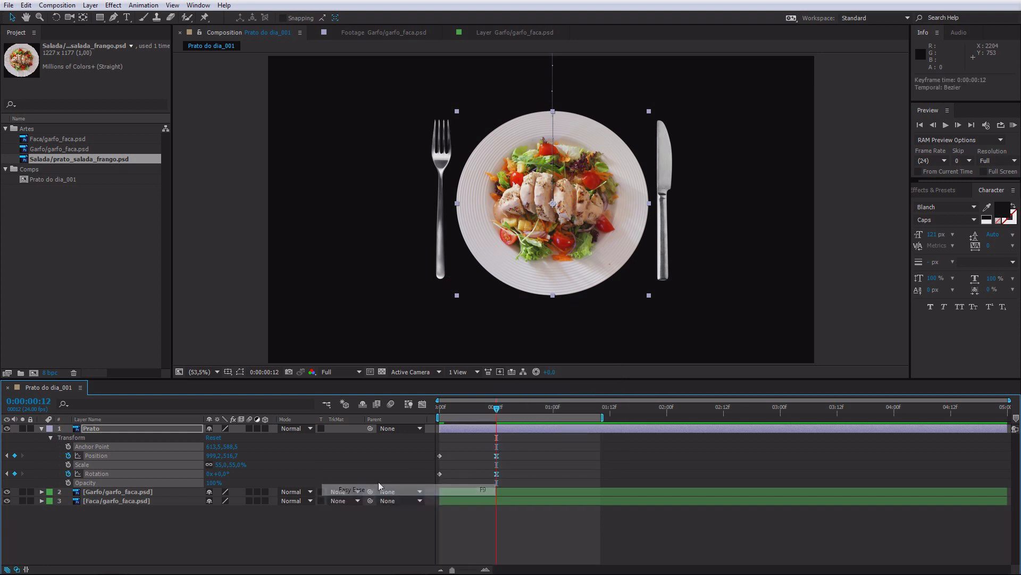
Step: Deselect the keyframes and RAM preview the plate's eased entrance
left_click(519, 446)
left_click(1014, 126)
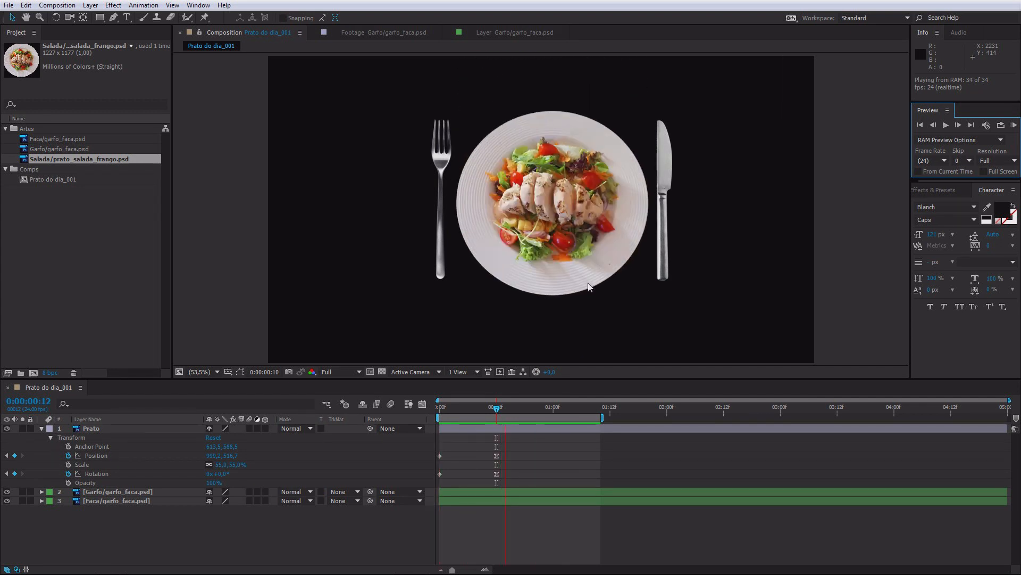
key("space")
Step: At 0:00:00:08, turn on motion blur for the Prato layer and enable motion blur for the composition
left_click_drag(498, 408, 477, 411)
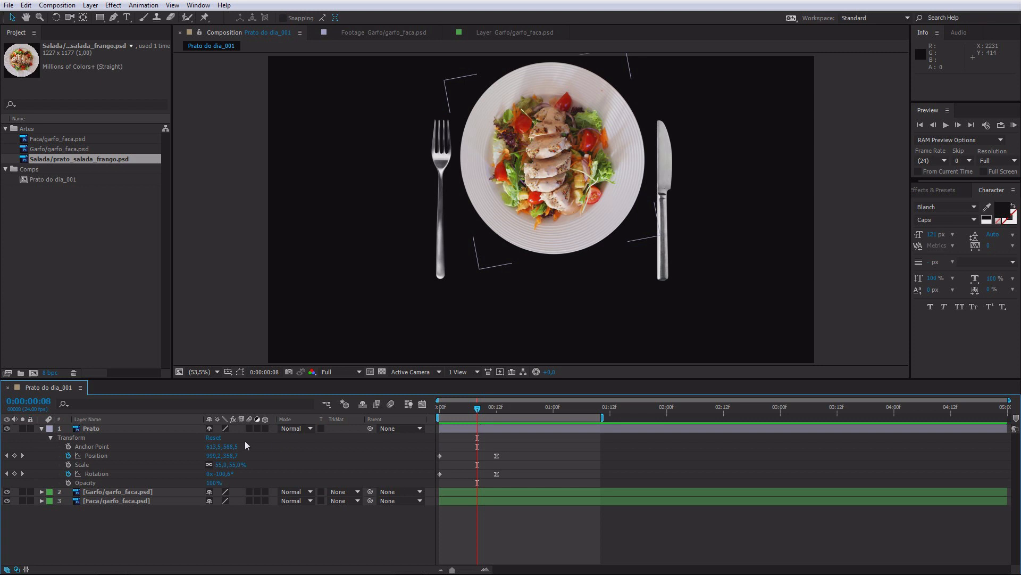
left_click(92, 429)
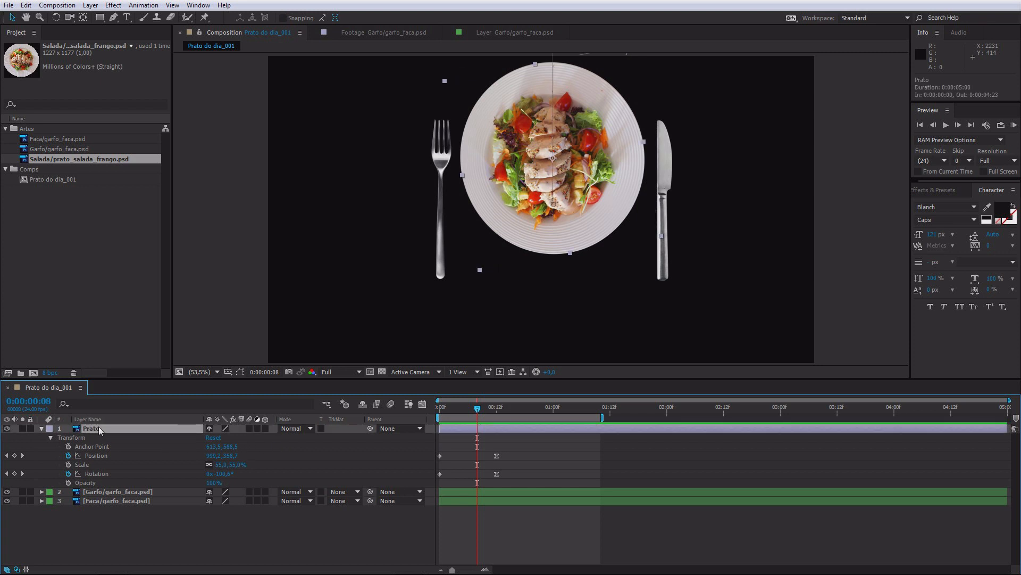
left_click(249, 427)
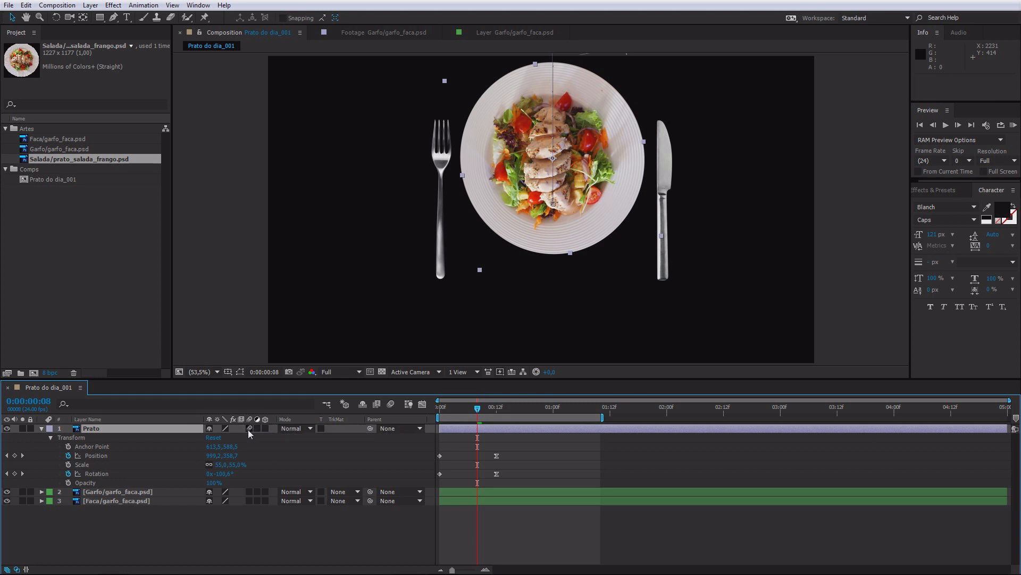
left_click(391, 404)
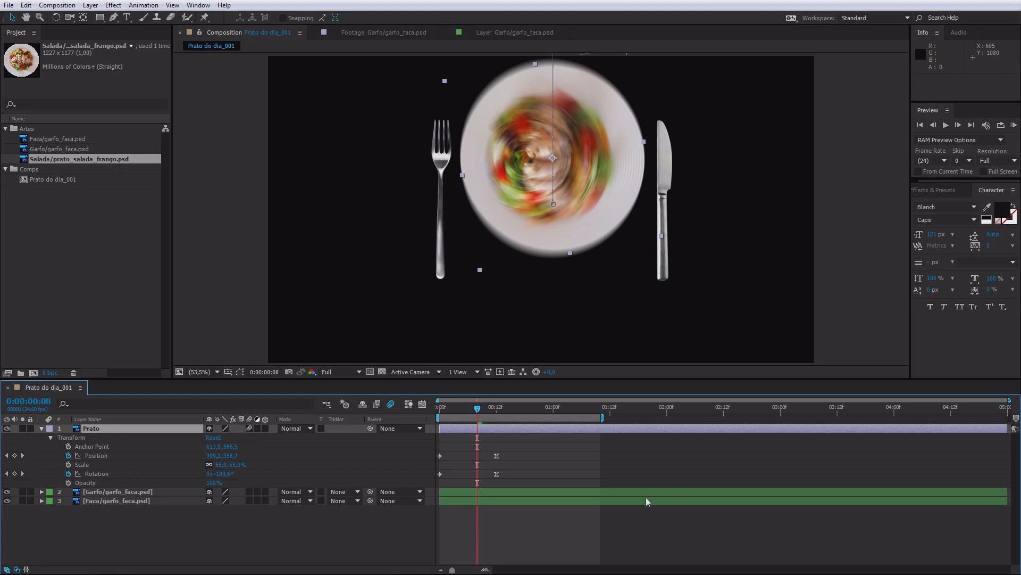
Step: RAM preview the motion-blurred plate entrance and scrub through it to 0:00:00:18
key("KP_0")
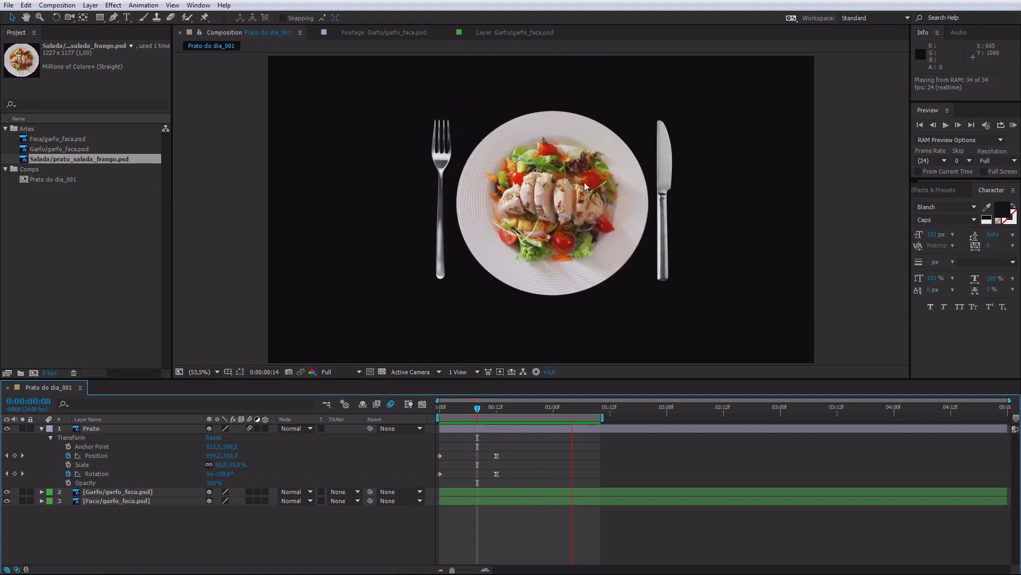
key("space")
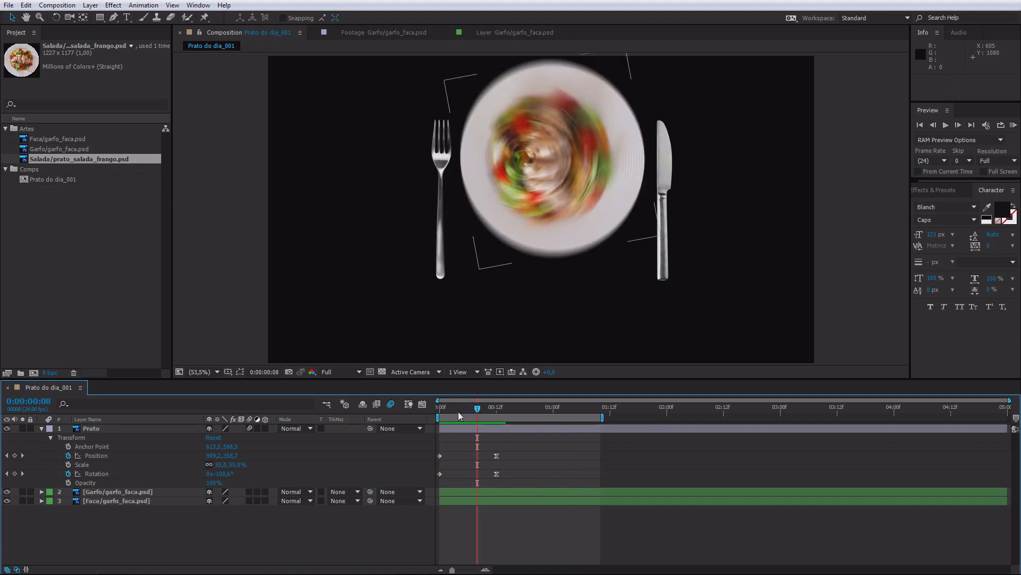
left_click_drag(452, 408, 524, 407)
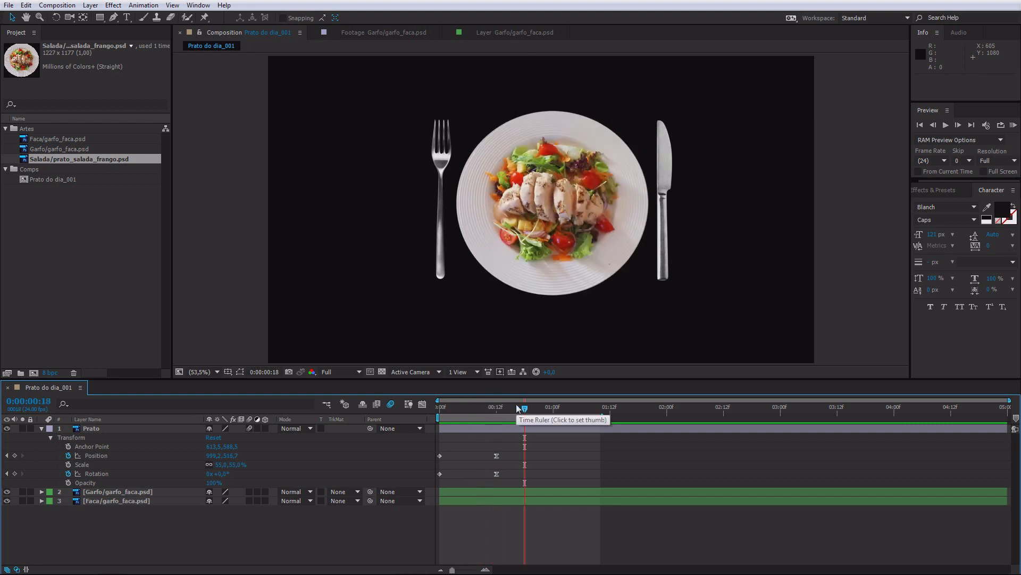
Step: Try setting Position, Rotation and Scale keyframes on the Garfo layer at 0:00:00:12
left_click(116, 492)
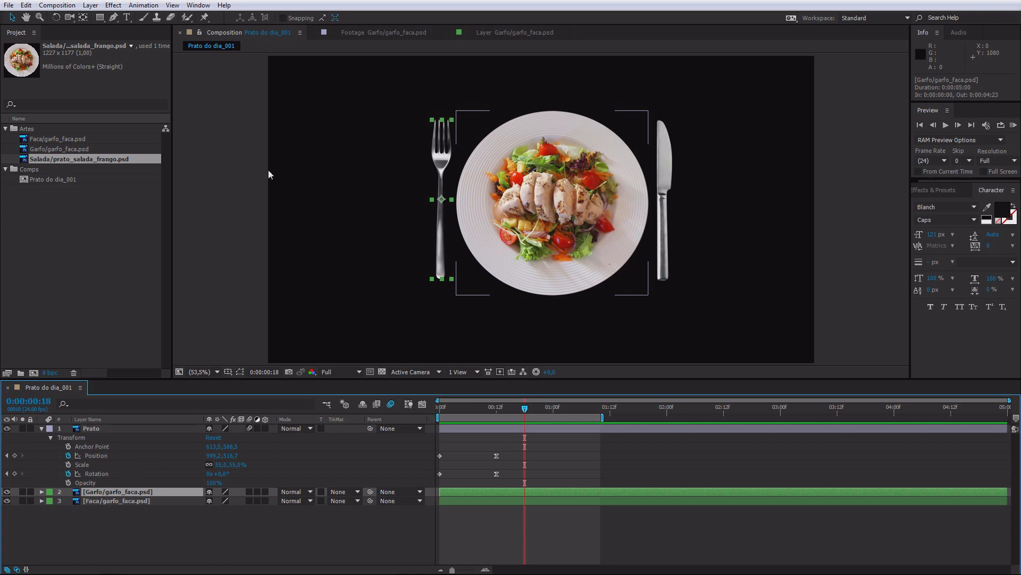
key("j")
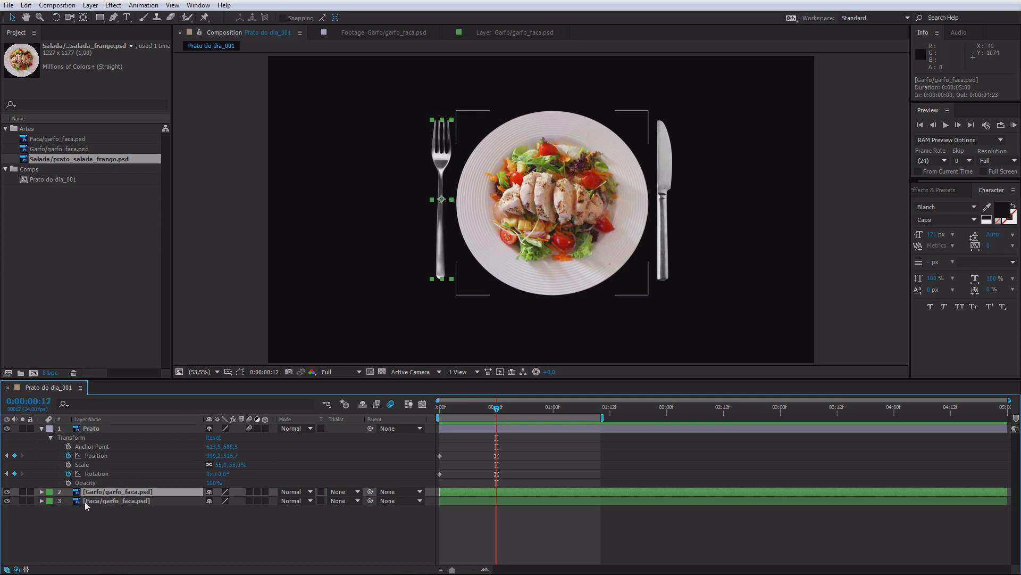
left_click(42, 493)
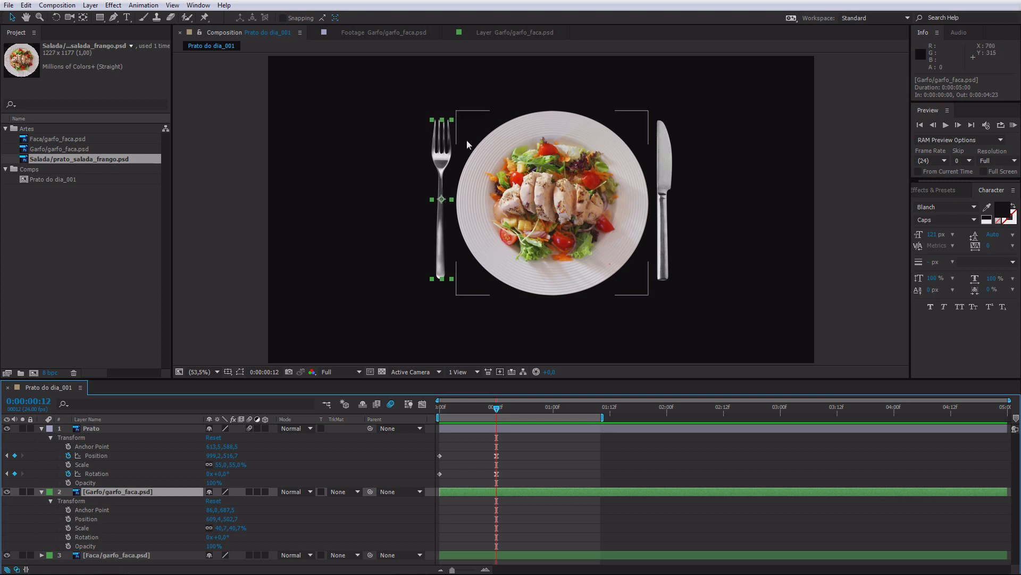
left_click(68, 519)
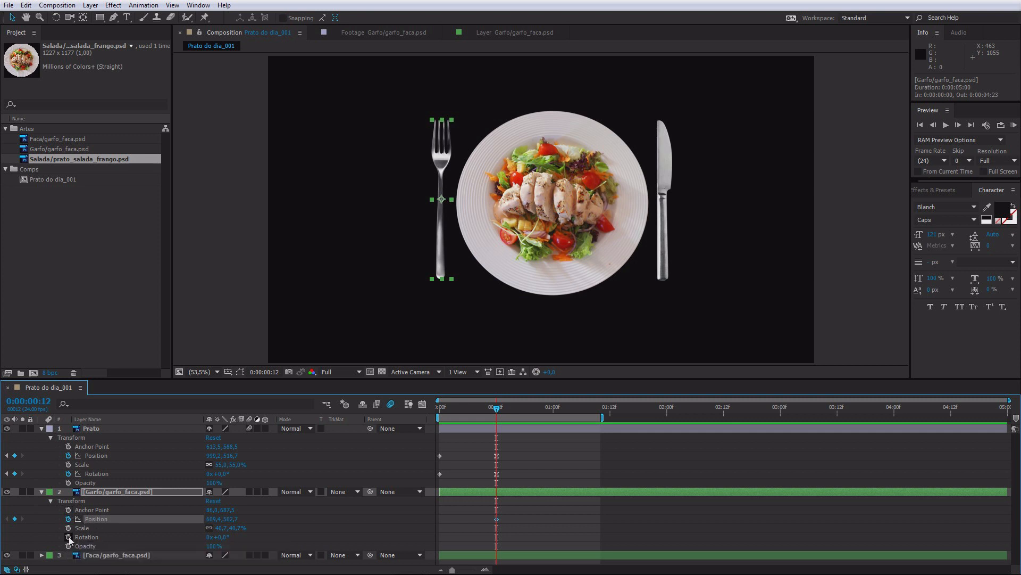
left_click(68, 537)
left_click(68, 527)
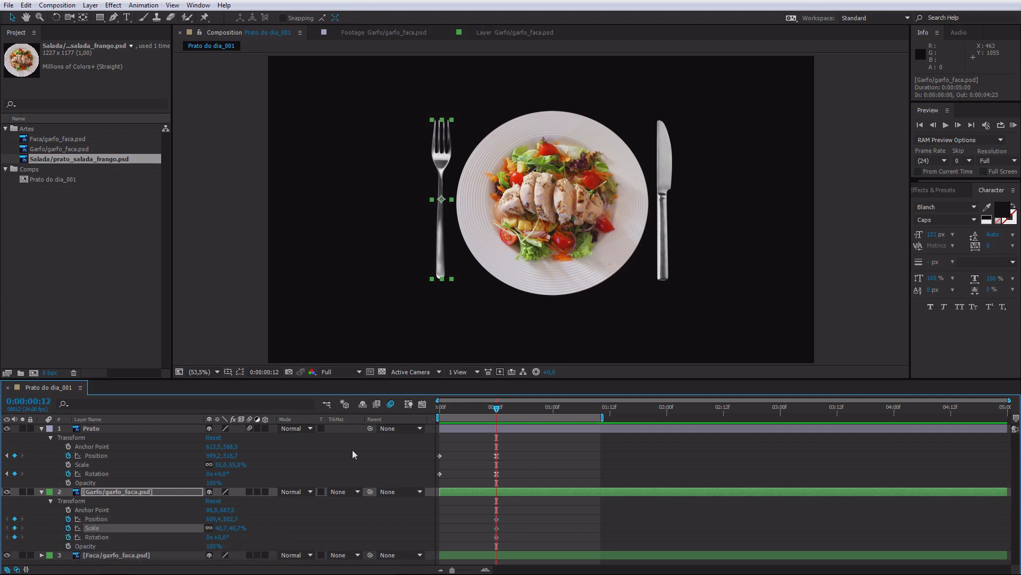
Step: At the first frame, try placing the fork off-screen left at about -185, 733, rotated -14° and scaled to 20.7%
left_click_drag(501, 414, 440, 410)
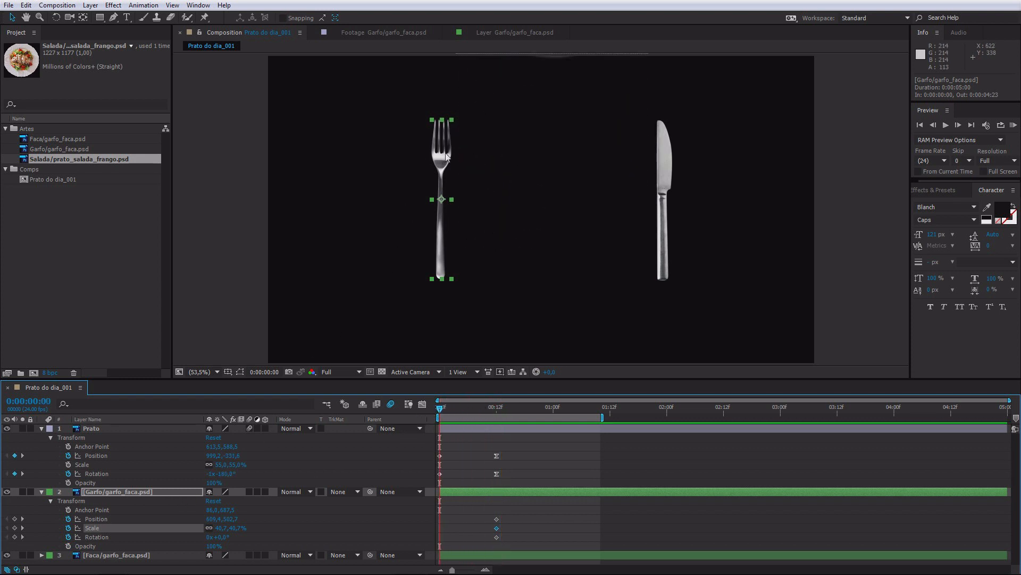
left_click_drag(443, 158, 222, 272)
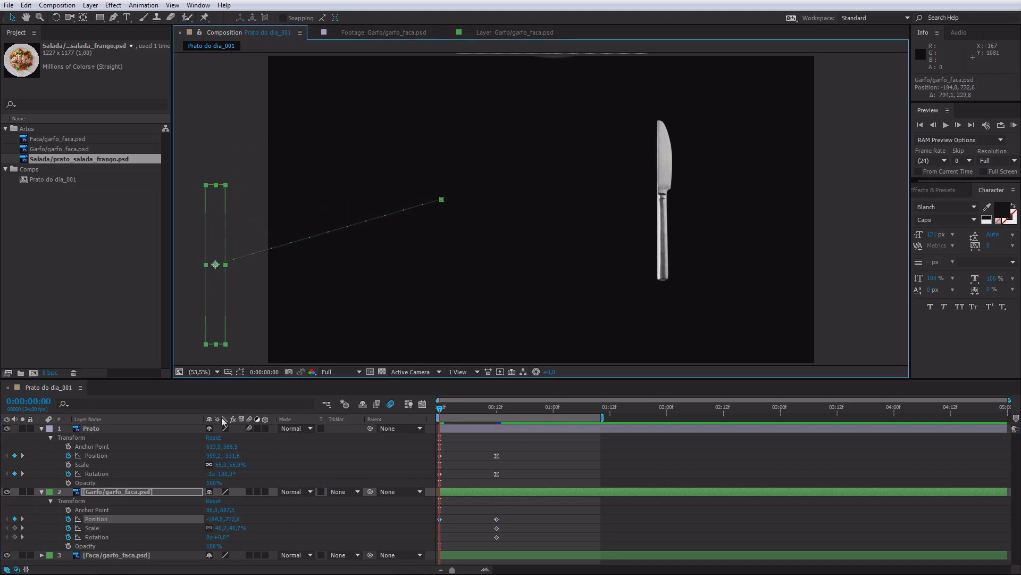
left_click_drag(226, 537, 212, 528)
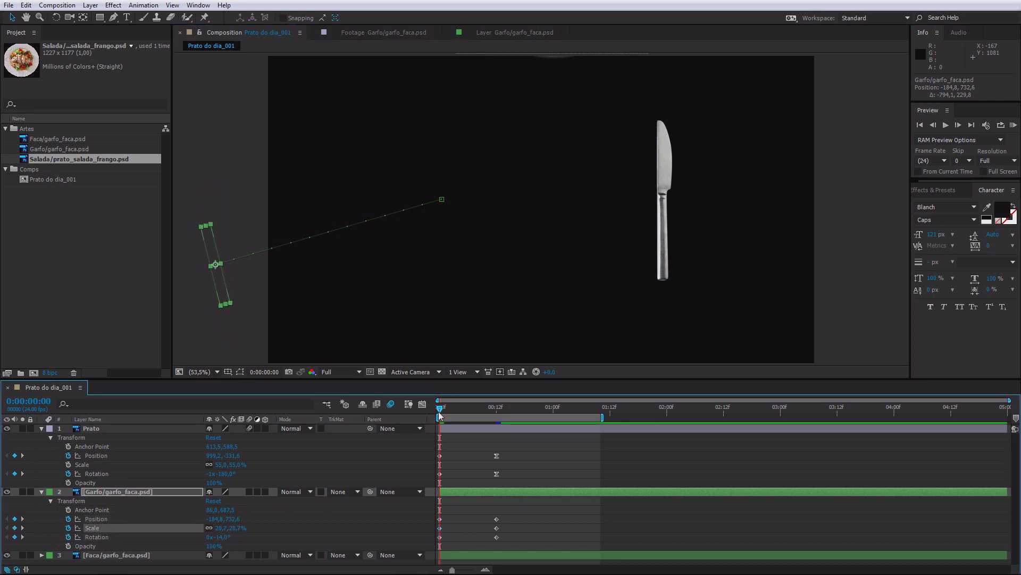
Step: Scrub from the first frame to 0:00:00:12 to check the fork's entrance, and deselect the layer
left_click_drag(441, 409, 498, 412)
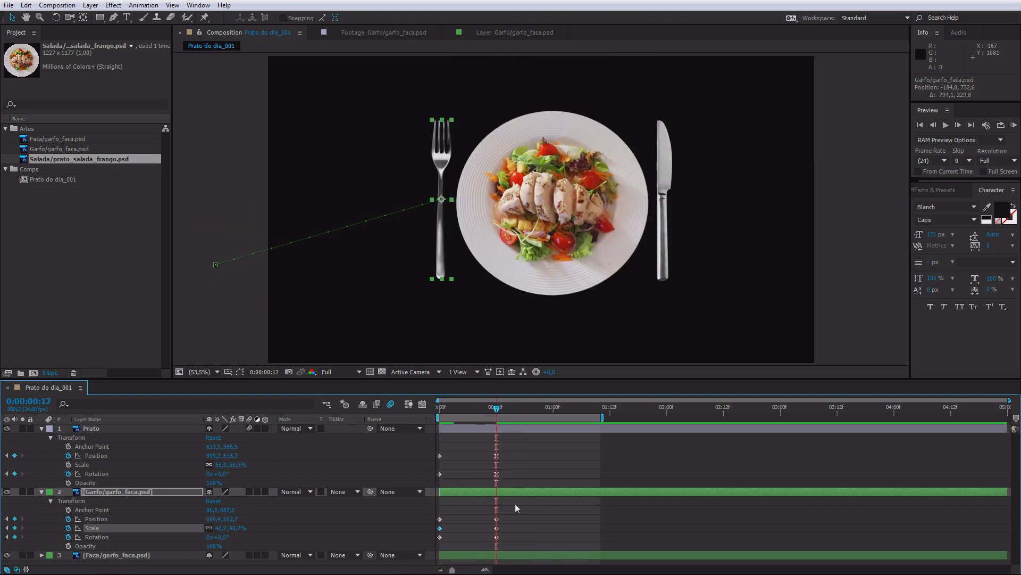
mouse_move(496, 407)
left_mouse_down()
mouse_move(427, 408)
mouse_move(504, 412)
mouse_move(494, 408)
left_mouse_up()
left_click(522, 541)
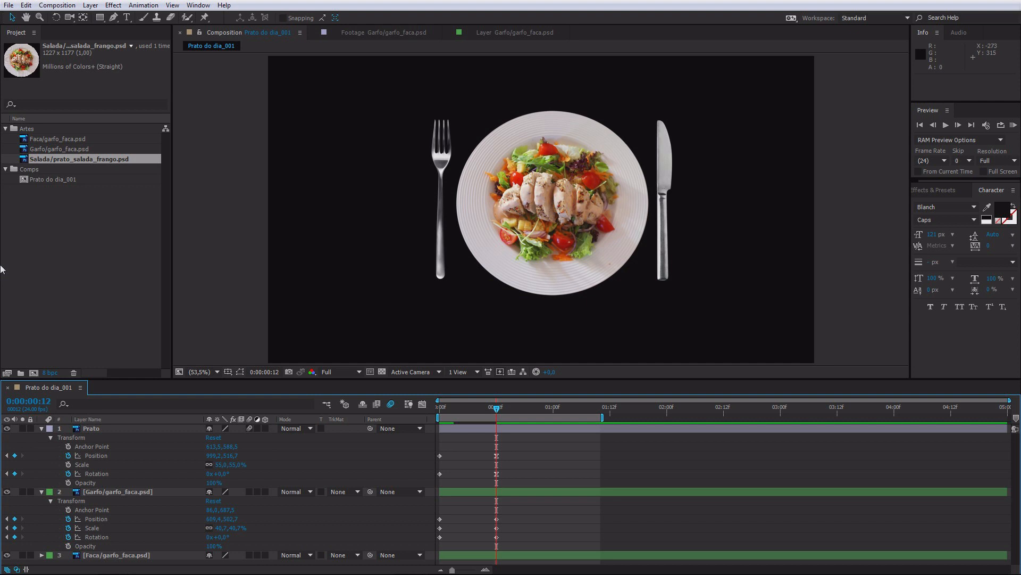
Step: Try moving the Faca layer off-screen right at the first frame, to about 2086, 681
left_click(130, 555)
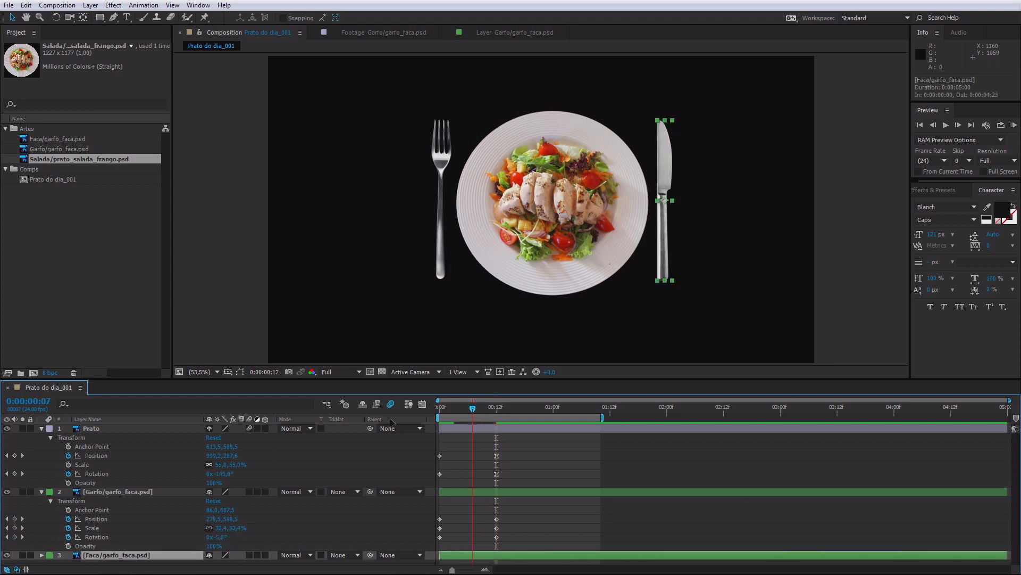
key("Home")
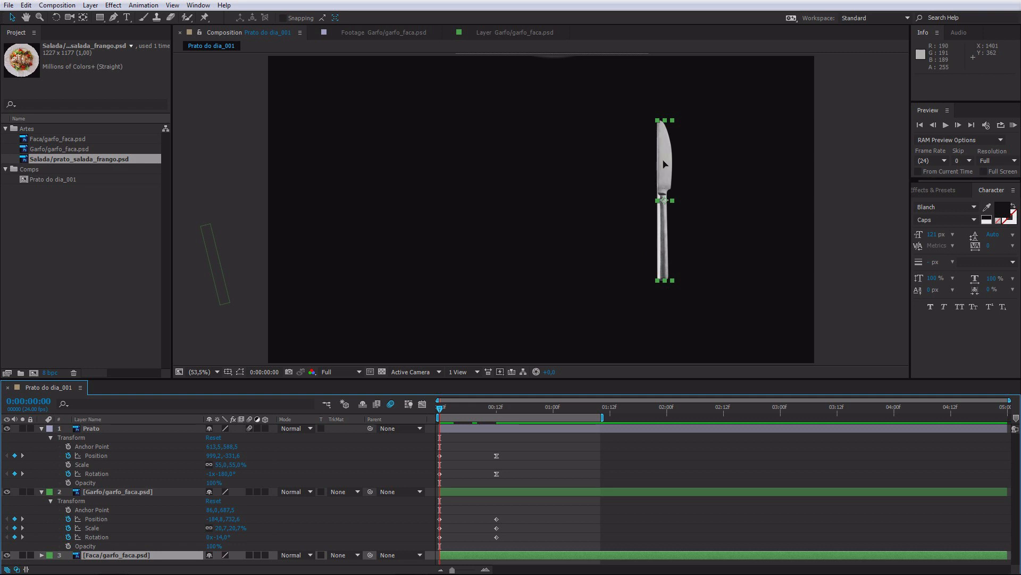
left_click_drag(665, 161, 862, 210)
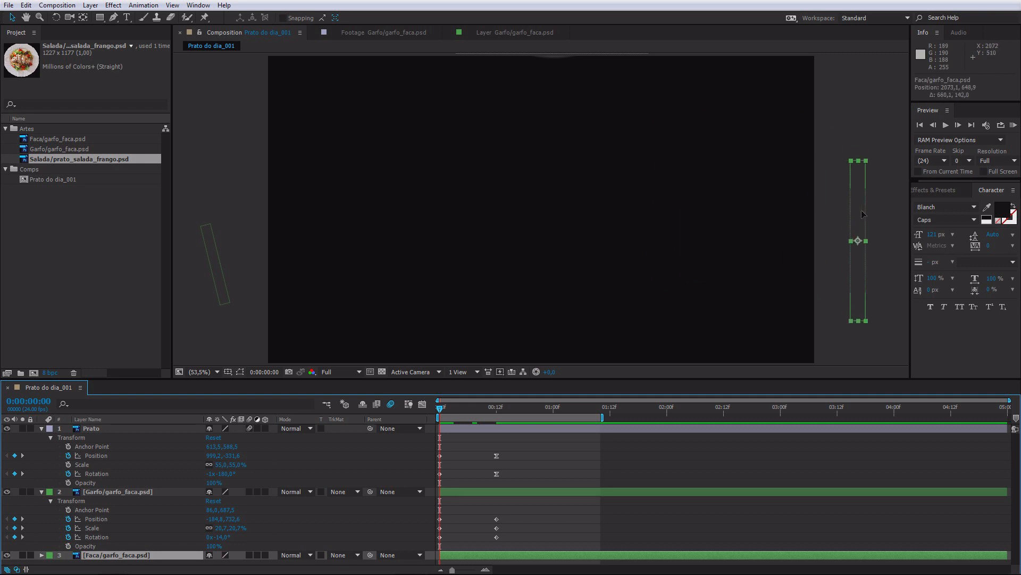
Step: Try keyframing the knife's Position at the first frame and moving it beside the plate at 0:00:00:12, about 1391, 514
left_click(41, 554)
left_click(51, 559)
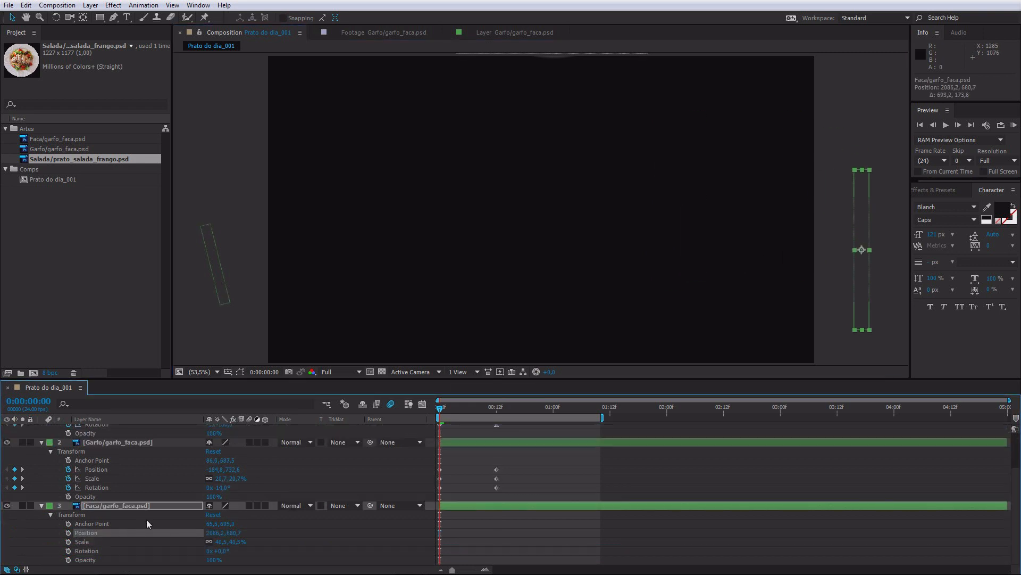
left_click(69, 533)
left_click_drag(451, 410, 496, 410)
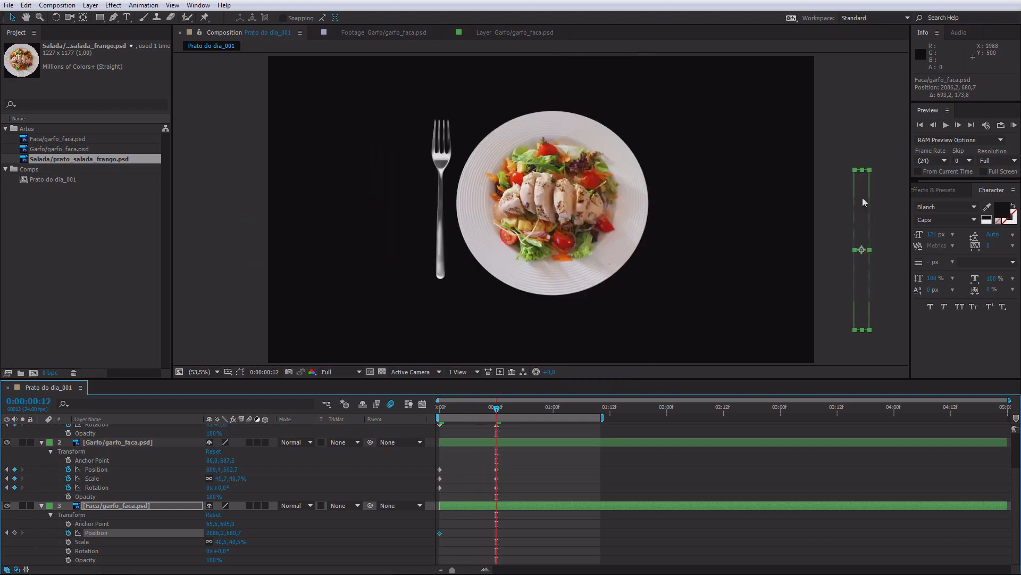
left_click_drag(862, 227, 652, 180)
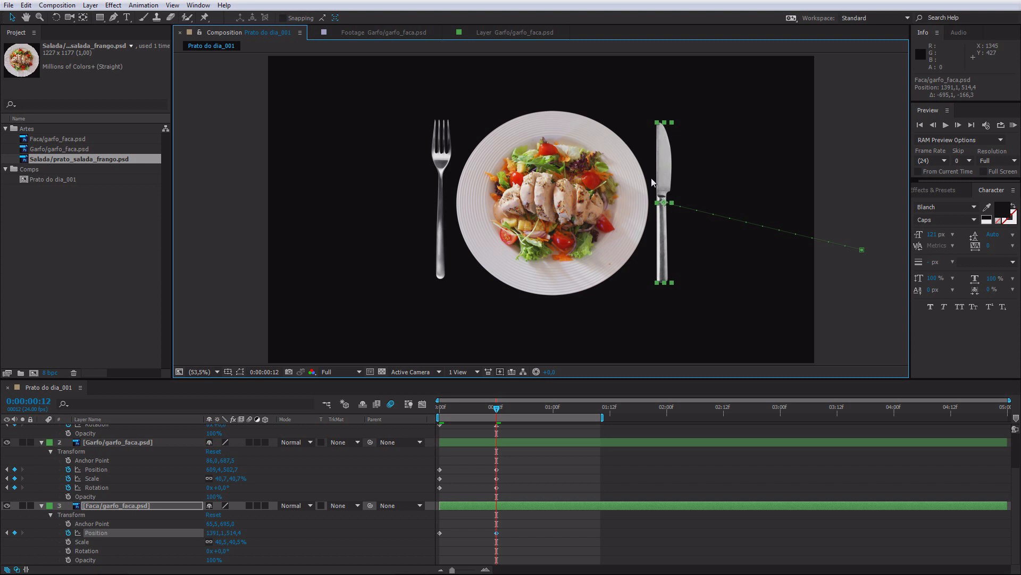
Step: Undo the knife's Position keyframes and fit the composition back into the viewer
key("ctrl+z")
key("ctrl+z")
scroll(651, 178, "down", 5)
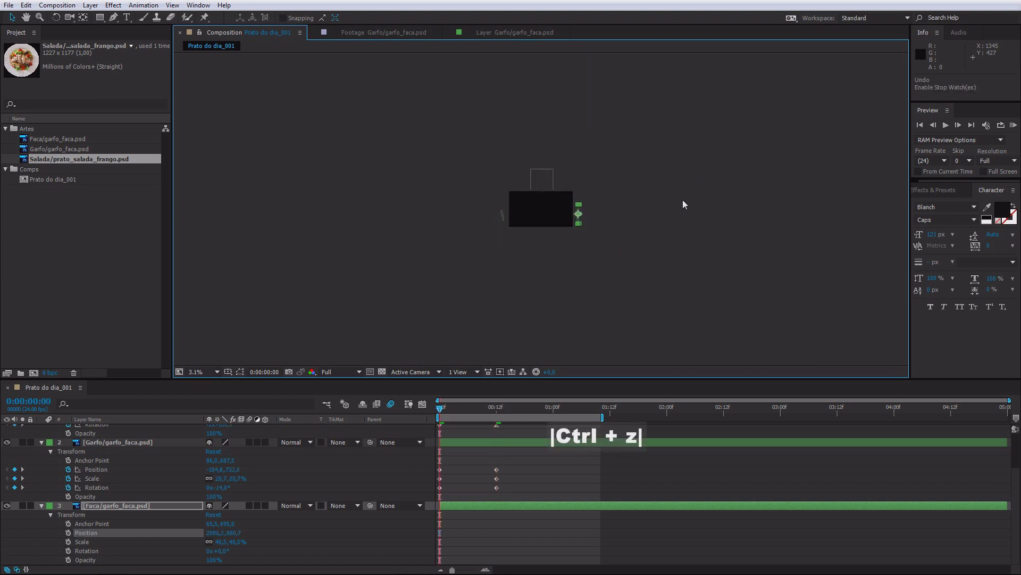
left_click(682, 200)
key("shift+slash")
Step: Collapse the properties of the Faca, Garfo and Prato layers and run through the animation to 0:00:00:16
left_click(41, 505)
left_click(41, 491)
left_click(41, 429)
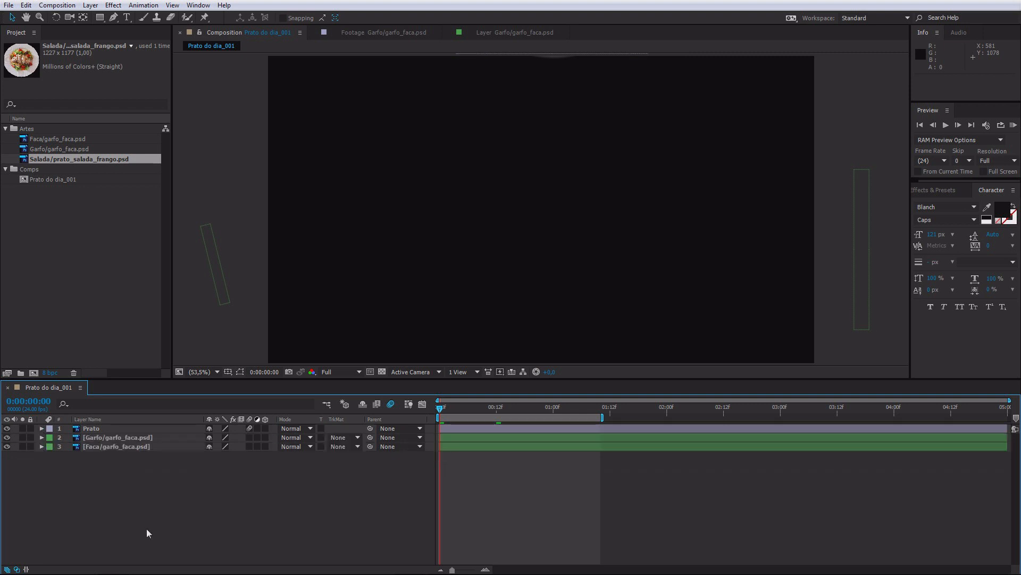
key("space")
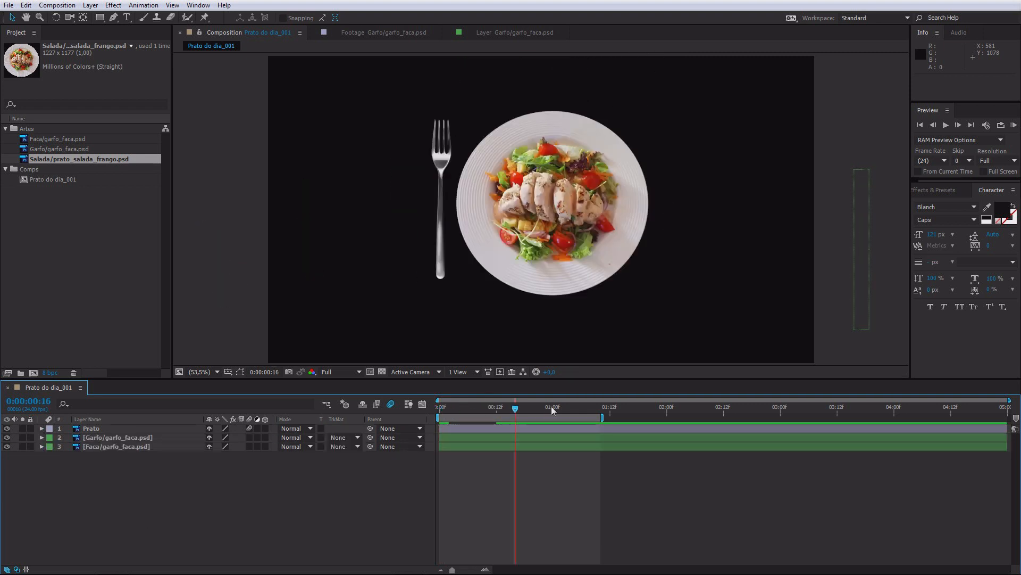
Step: Undo the knife's off-screen move and the fork's keyframes, and deselect the Garfo layer
key("ctrl+z")
key("ctrl+z")
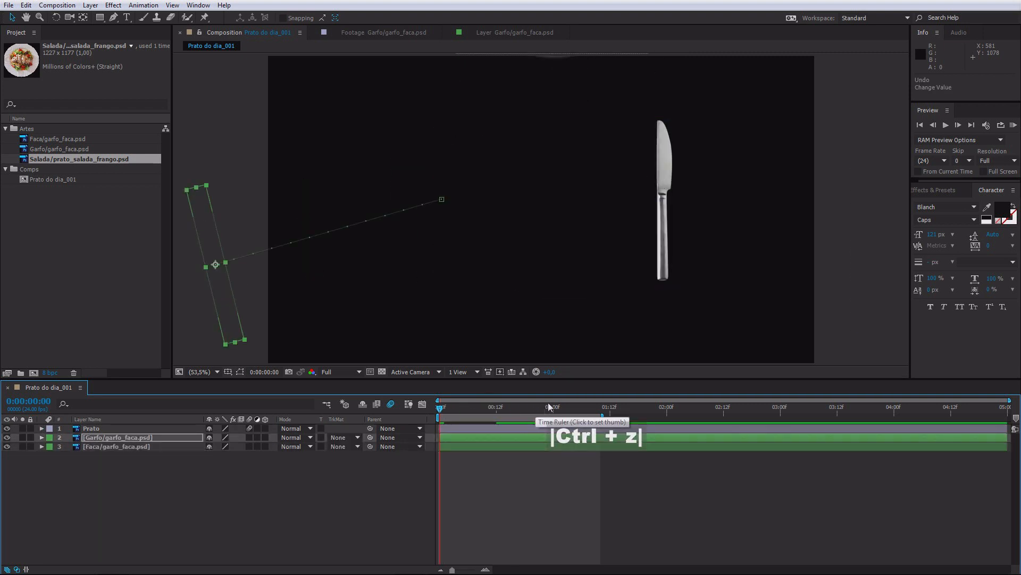
key("ctrl+z")
key("space")
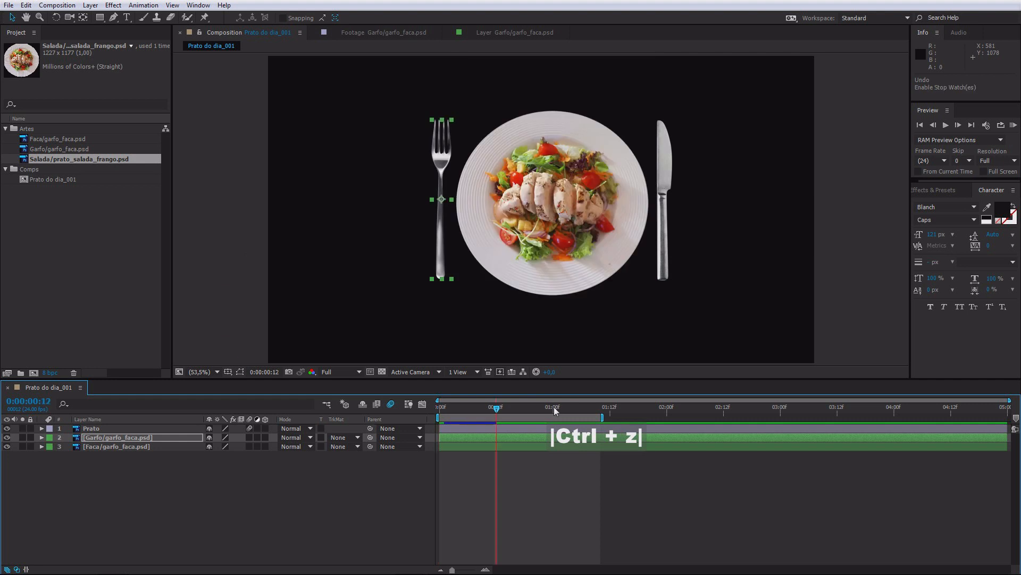
left_click(508, 493)
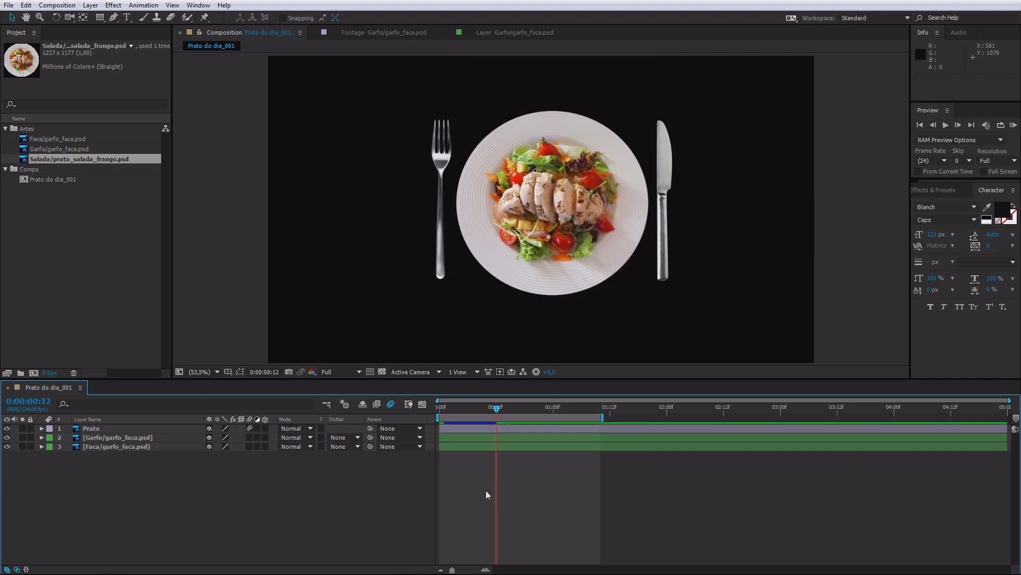